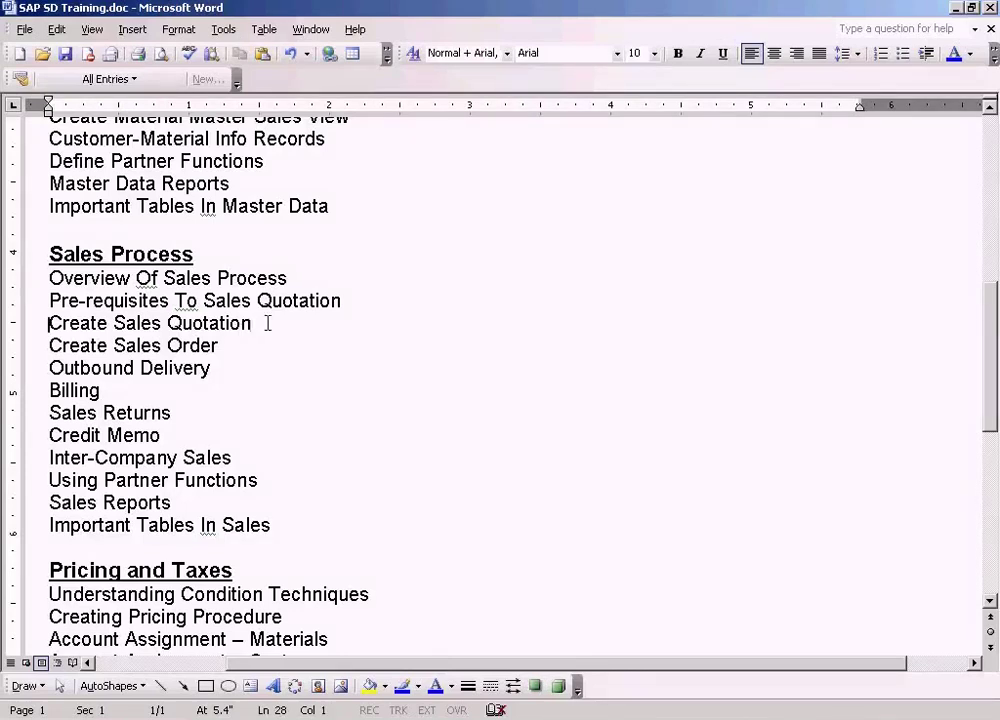
Step: Switch to the Create Quotation session in SAP and exit the open quotation without saving its data
{"action": "key", "text": "shift+End"}
{"action": "left_click", "coordinate": [424, 716]}
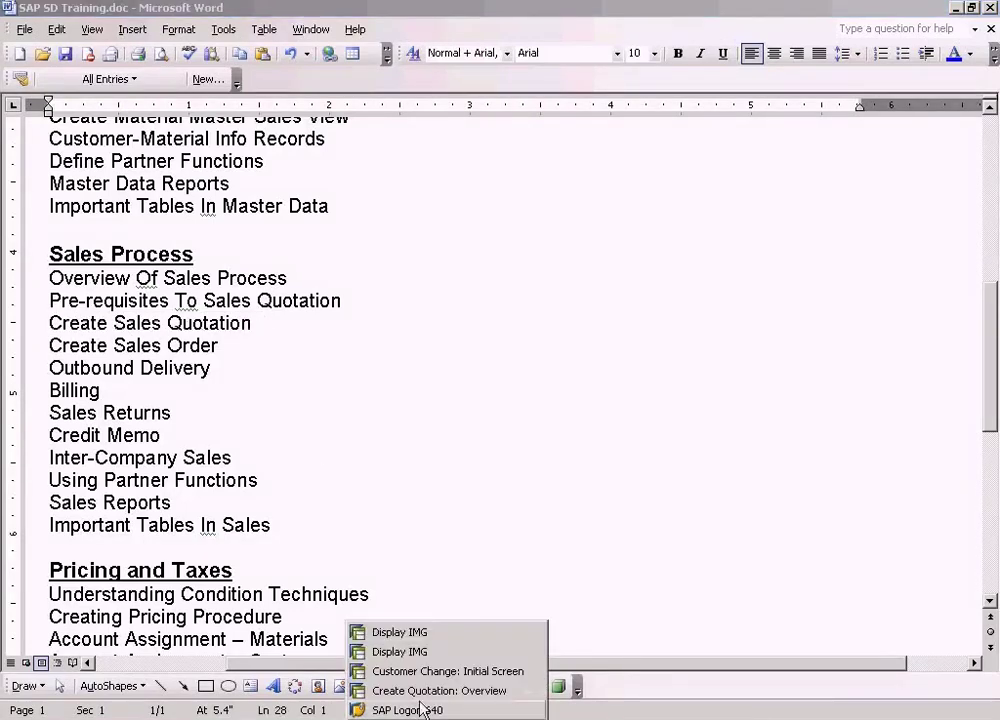
{"action": "left_click", "coordinate": [432, 690]}
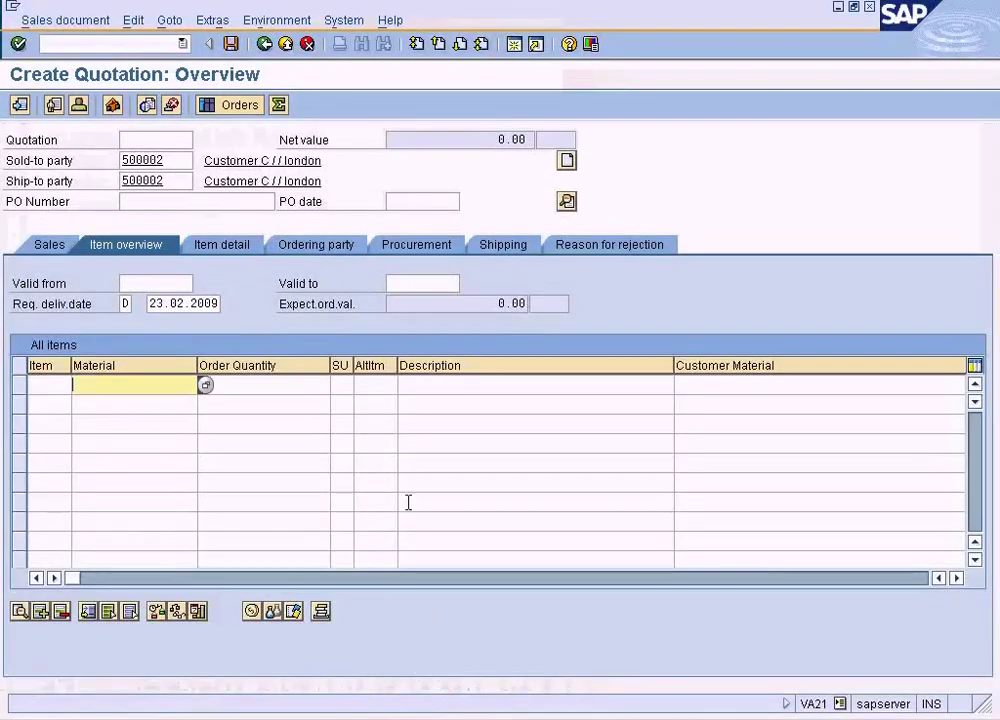
{"action": "left_click", "coordinate": [298, 50]}
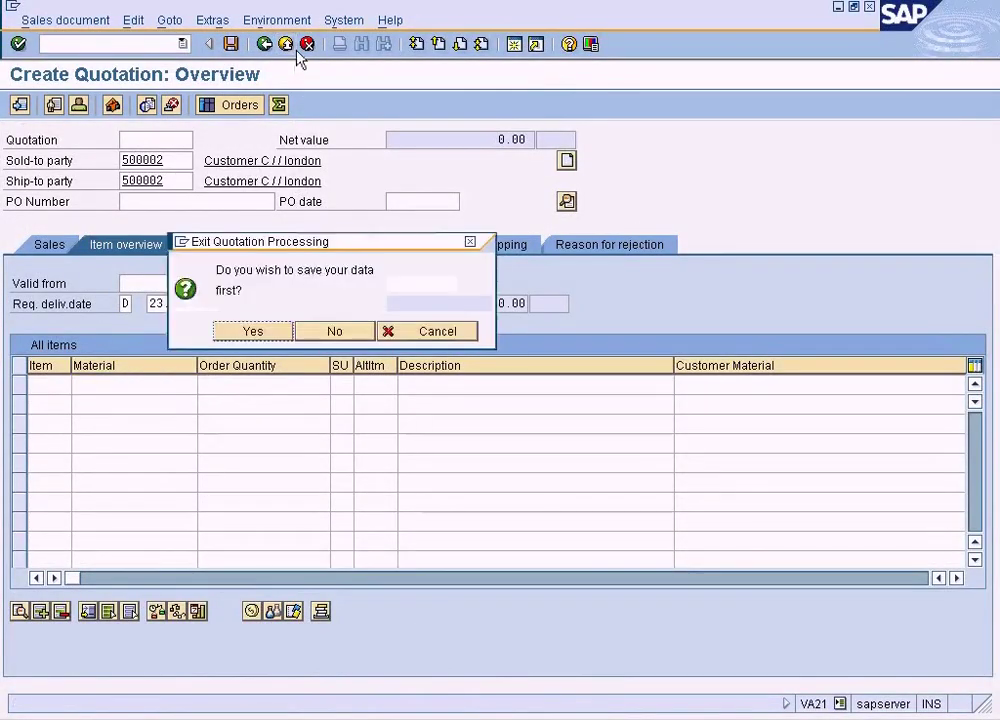
{"action": "left_click", "coordinate": [340, 331]}
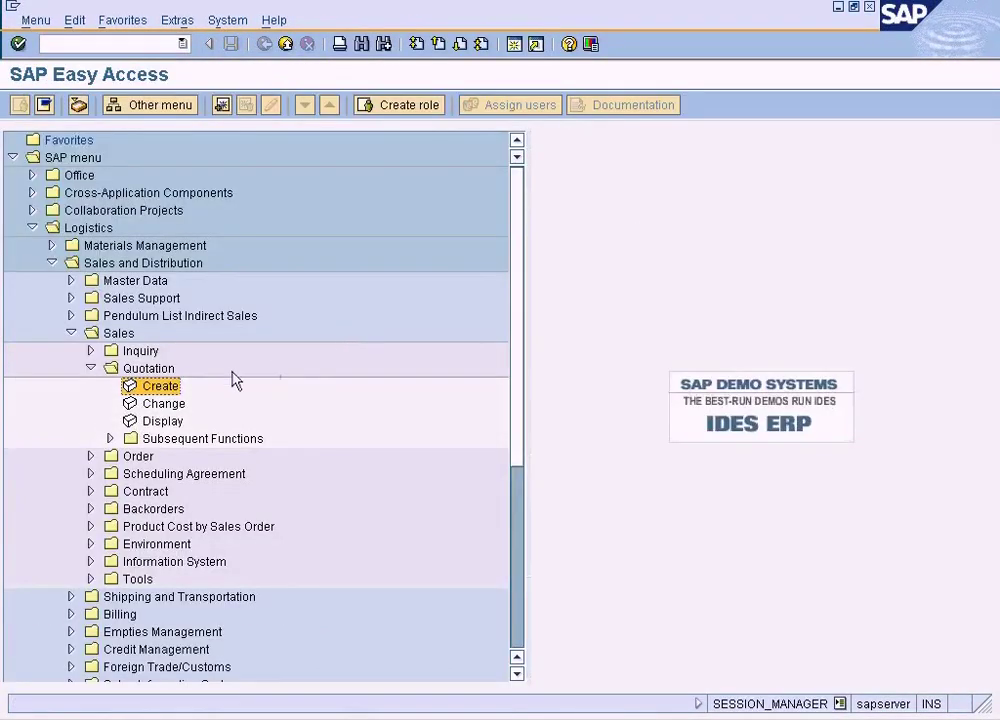
Step: Start creating a quotation from Logistics, Sales and Distribution, Sales, Quotation in the SAP menu tree
{"action": "left_click", "coordinate": [72, 157]}
{"action": "left_click", "coordinate": [88, 228]}
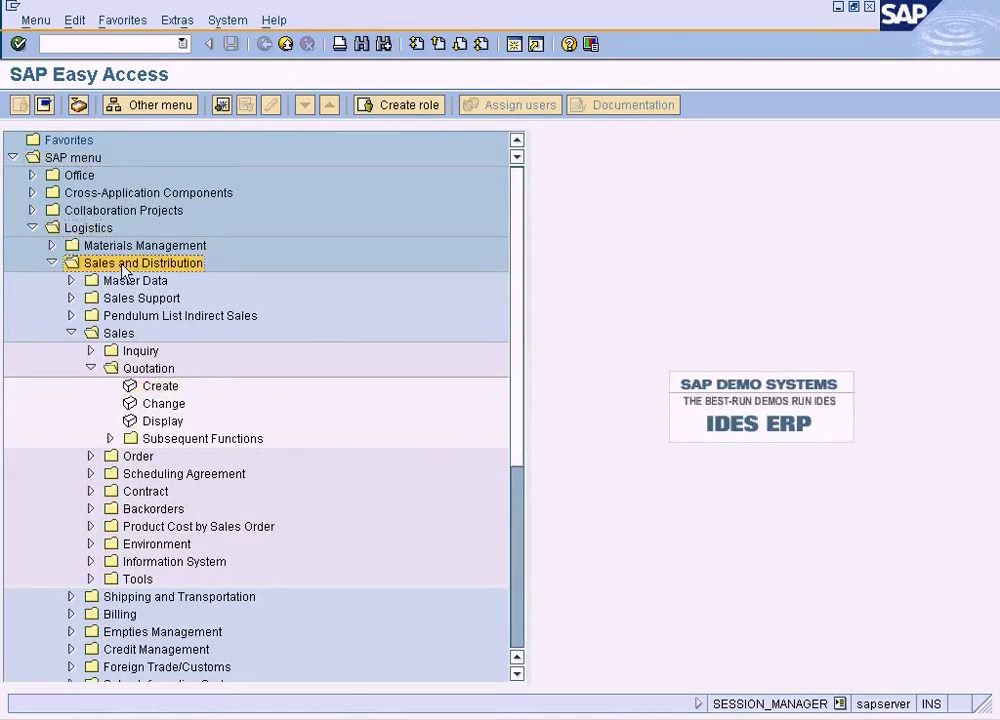
{"action": "left_click", "coordinate": [113, 333]}
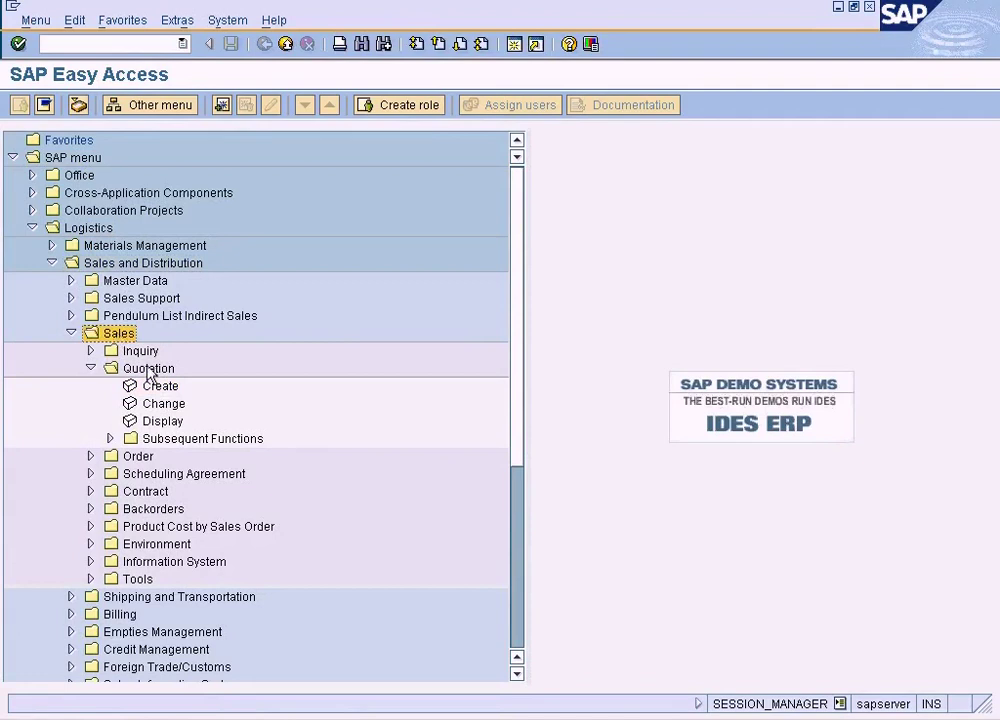
{"action": "left_click", "coordinate": [148, 369]}
{"action": "double_click", "coordinate": [152, 389]}
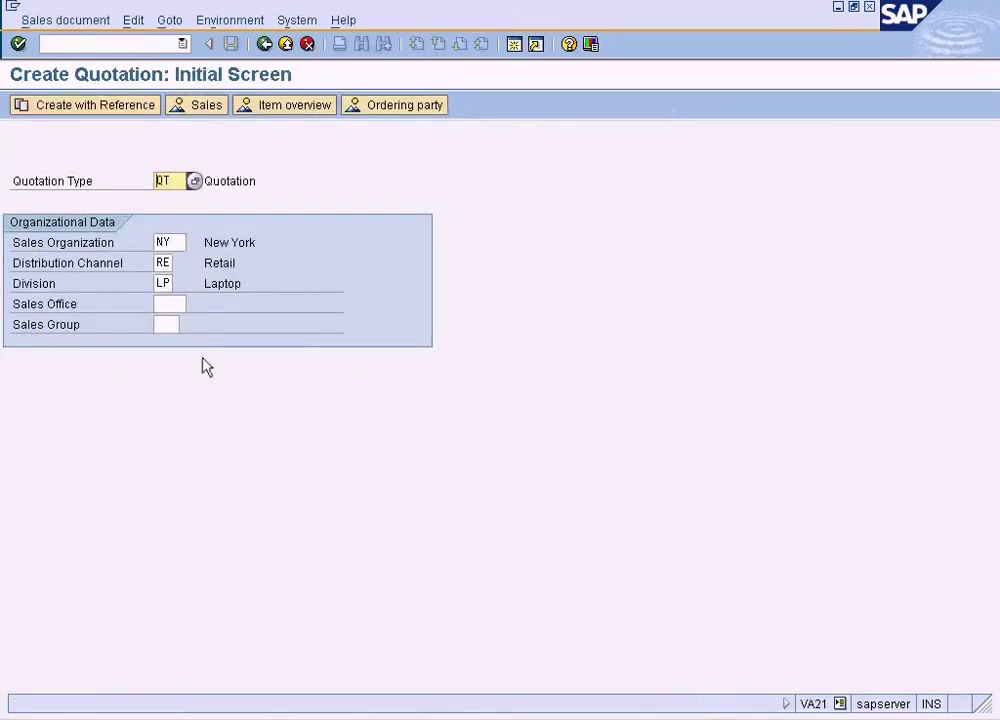
Step: Look through the available sales document types for the quotation type, including QT, and close the list
{"action": "key", "text": "End"}
{"action": "left_click", "coordinate": [194, 182]}
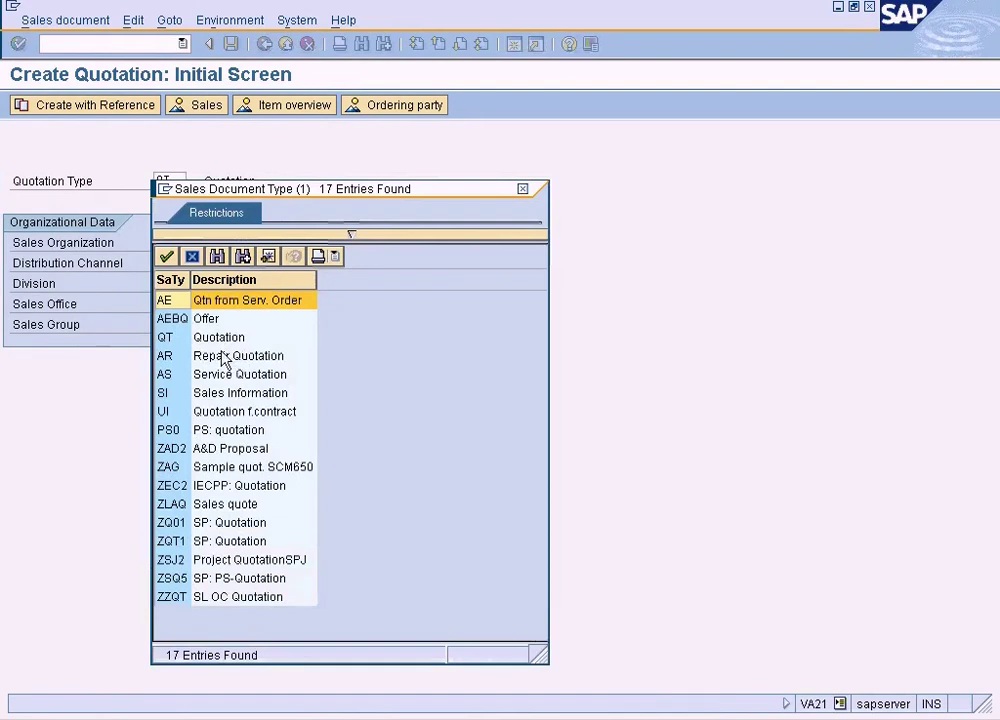
{"action": "left_click", "coordinate": [223, 339]}
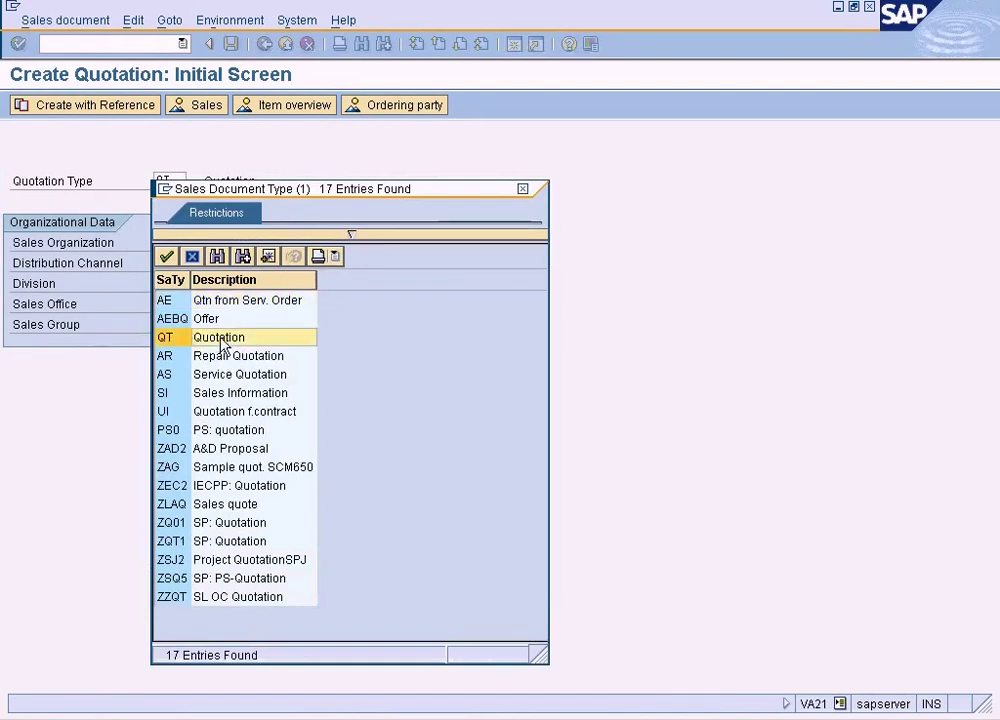
{"action": "left_click", "coordinate": [522, 188]}
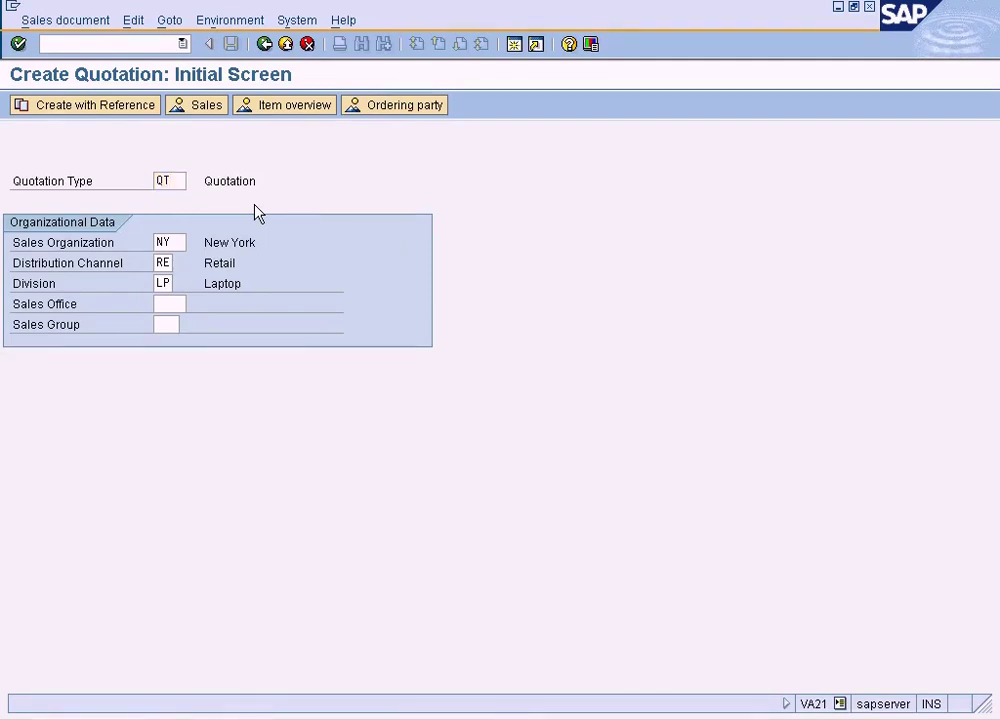
Step: Read the field help for the quotation type and close it
{"action": "key", "text": "F1"}
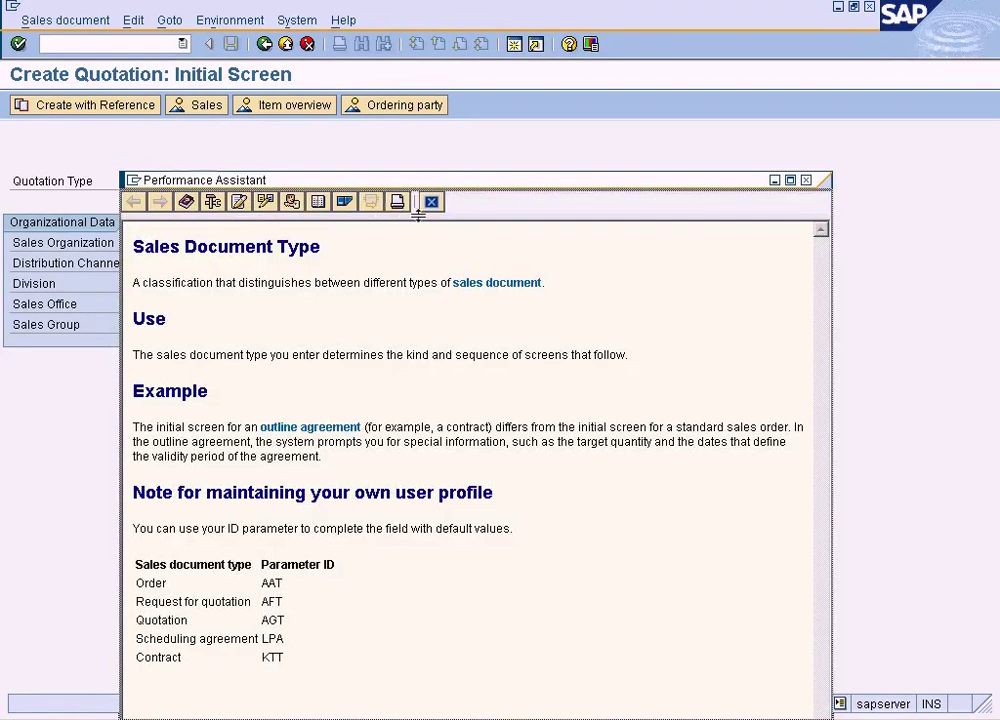
{"action": "left_click_drag", "start_coordinate": [439, 180], "coordinate": [553, 167]}
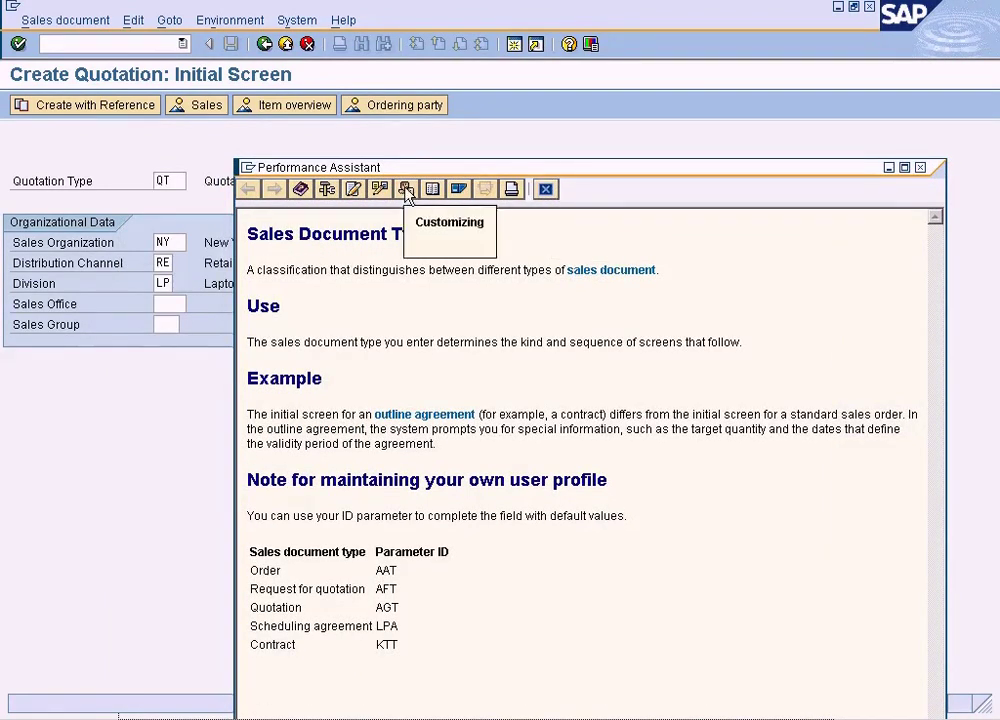
{"action": "left_click", "coordinate": [545, 189]}
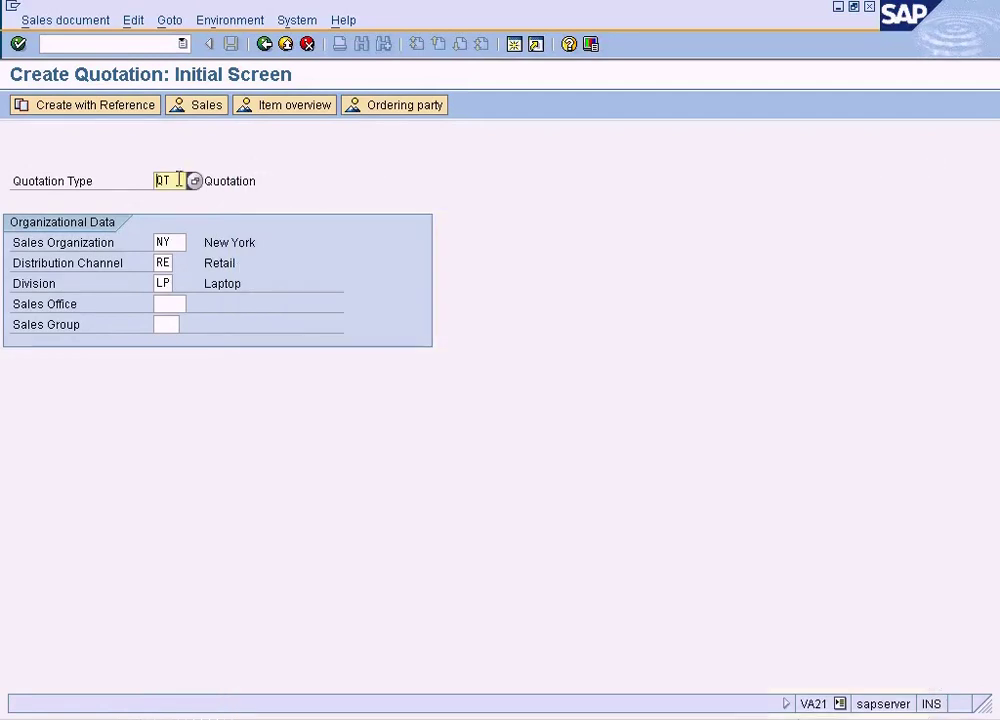
Step: Go from the quotation type's field help to its customizing activities without specifying a project
{"action": "key", "text": "F1"}
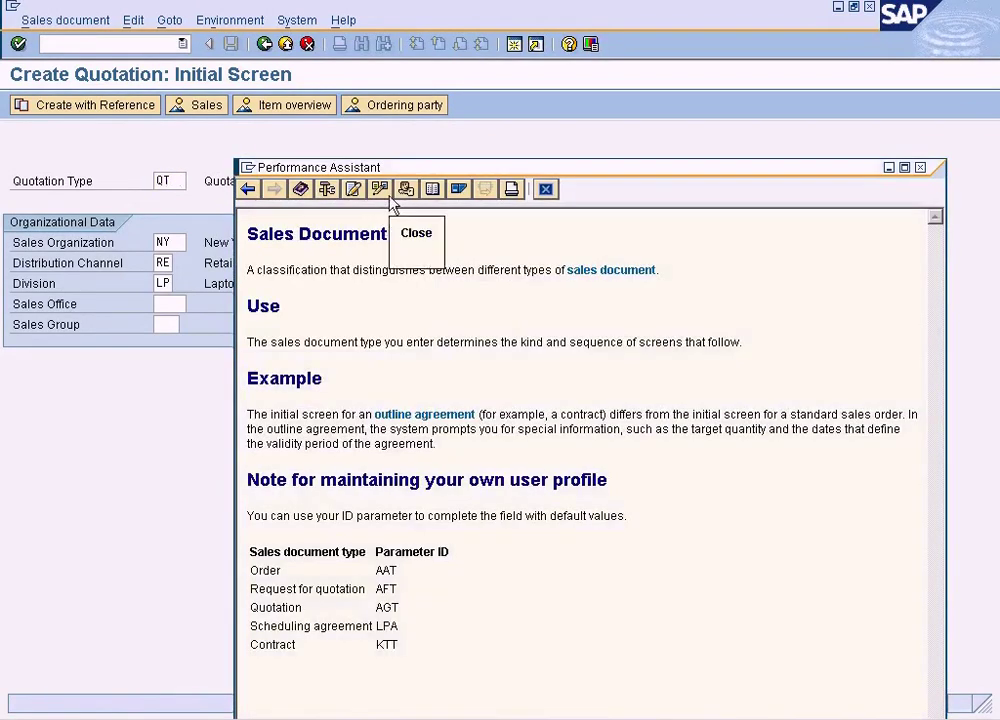
{"action": "left_click", "coordinate": [406, 192]}
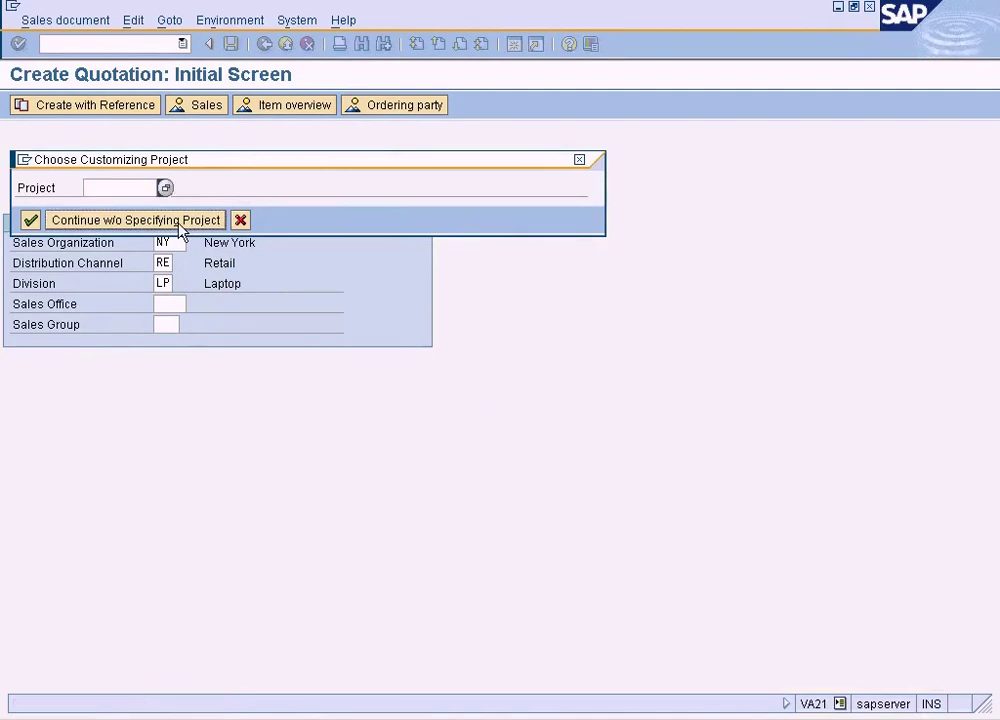
{"action": "left_click", "coordinate": [182, 222]}
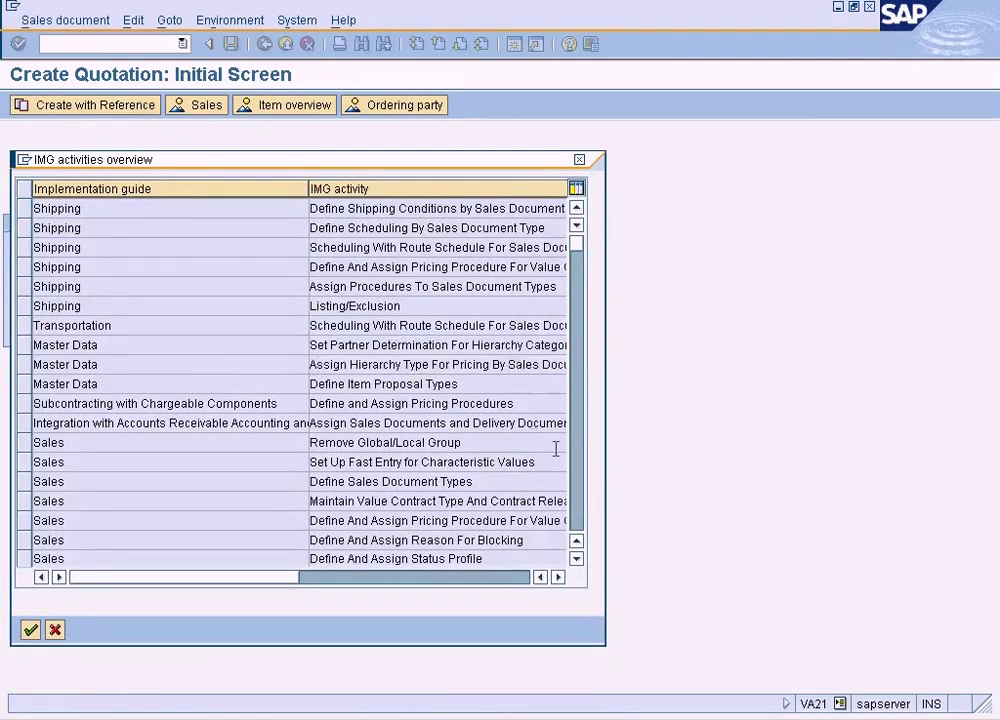
Step: Look through the related IMG activities and go to Define Sales Document Types under the Sales guide
{"action": "left_click", "coordinate": [581, 510]}
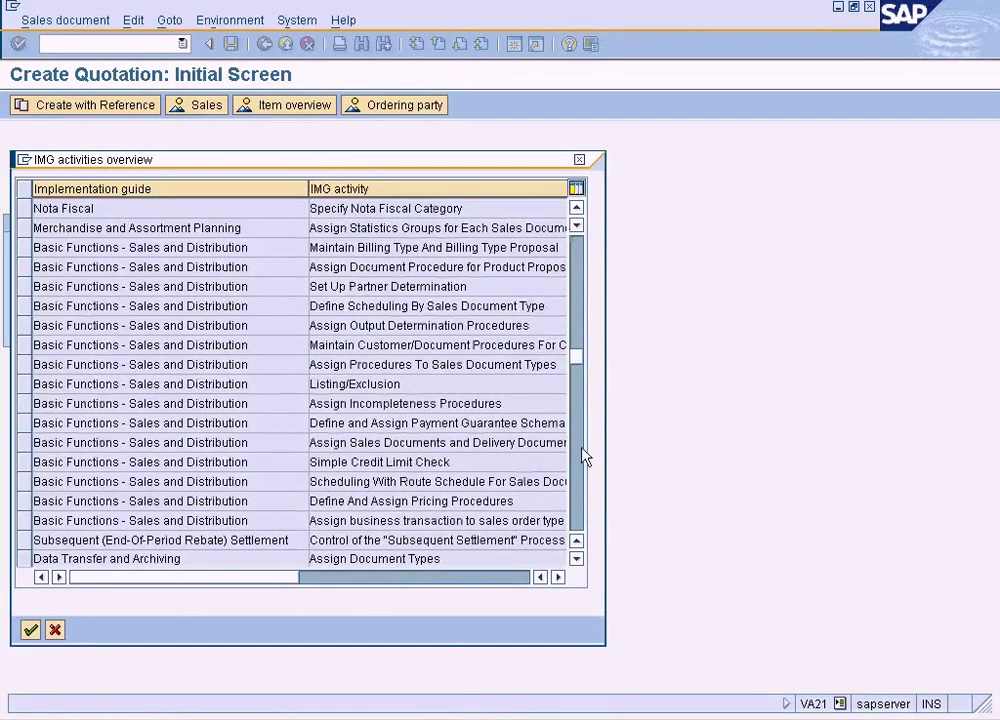
{"action": "left_click", "coordinate": [583, 262]}
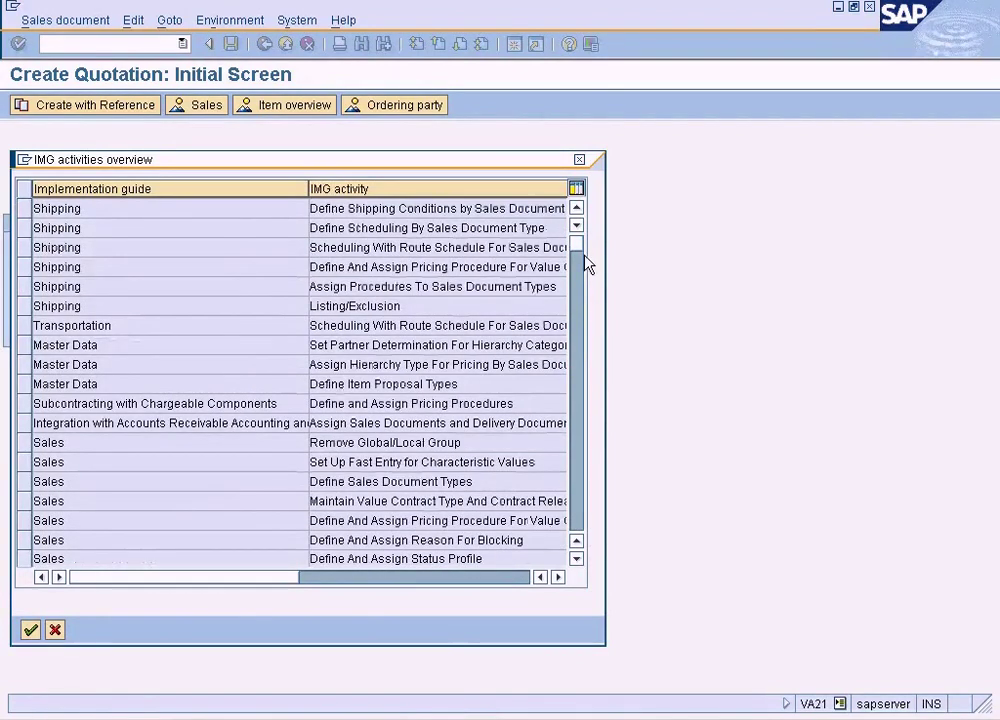
{"action": "left_click", "coordinate": [580, 432]}
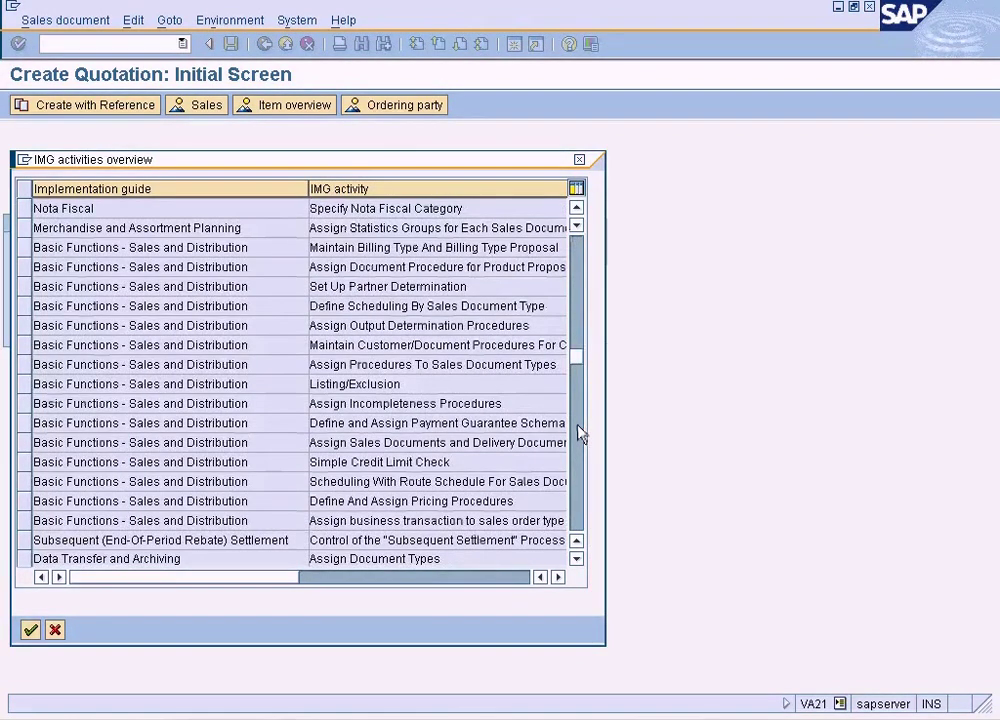
{"action": "left_click", "coordinate": [578, 508]}
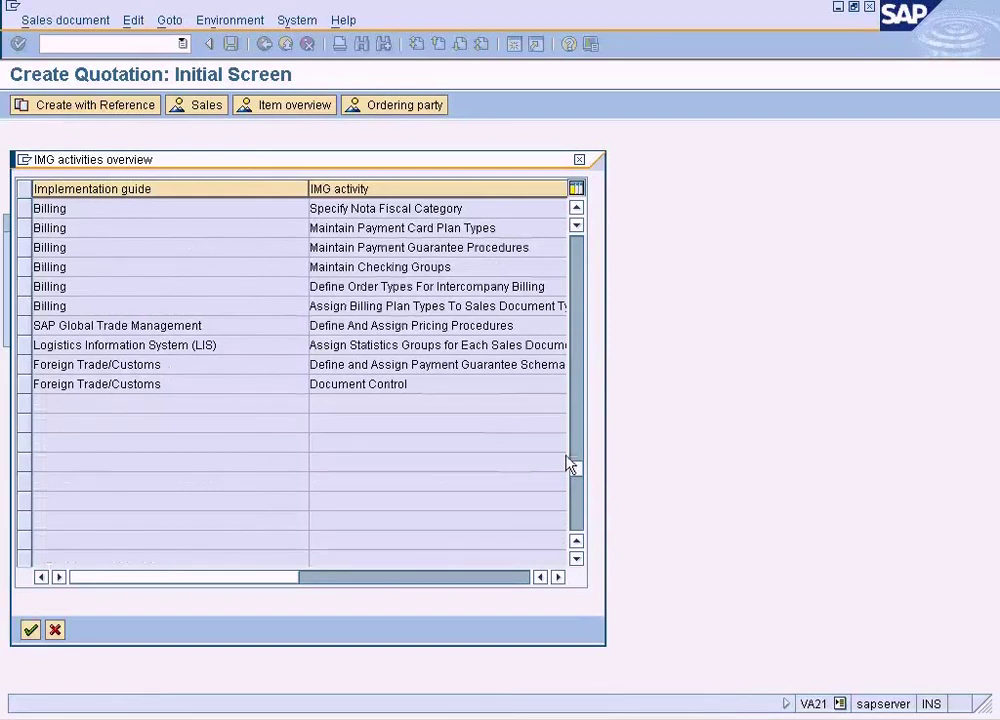
{"action": "left_click", "coordinate": [581, 252]}
{"action": "left_click", "coordinate": [581, 252]}
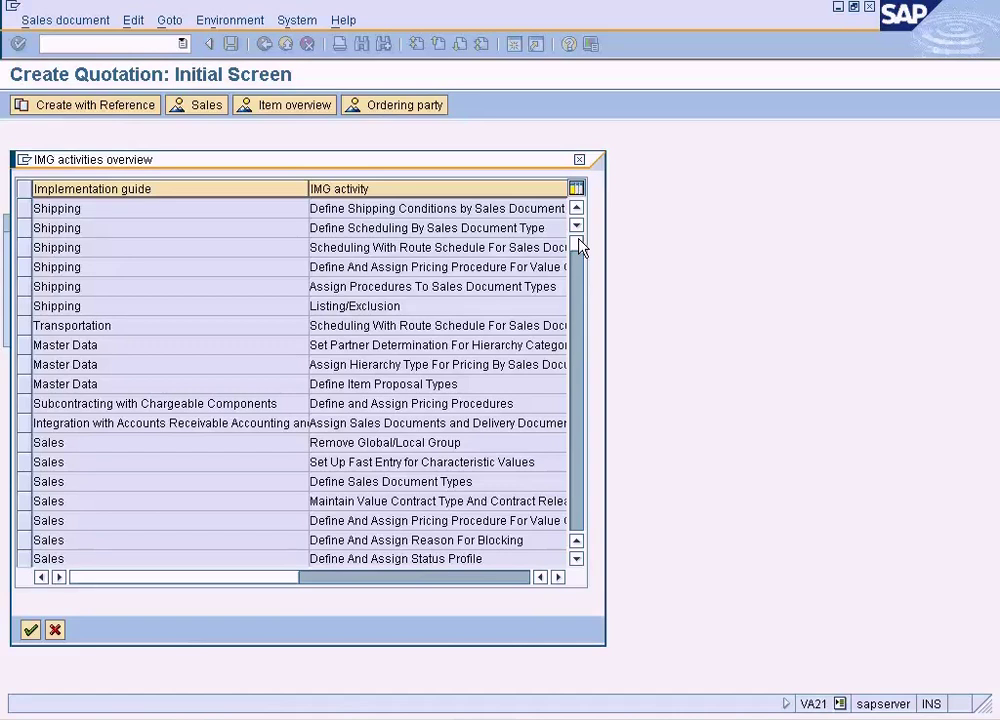
{"action": "left_click", "coordinate": [411, 483]}
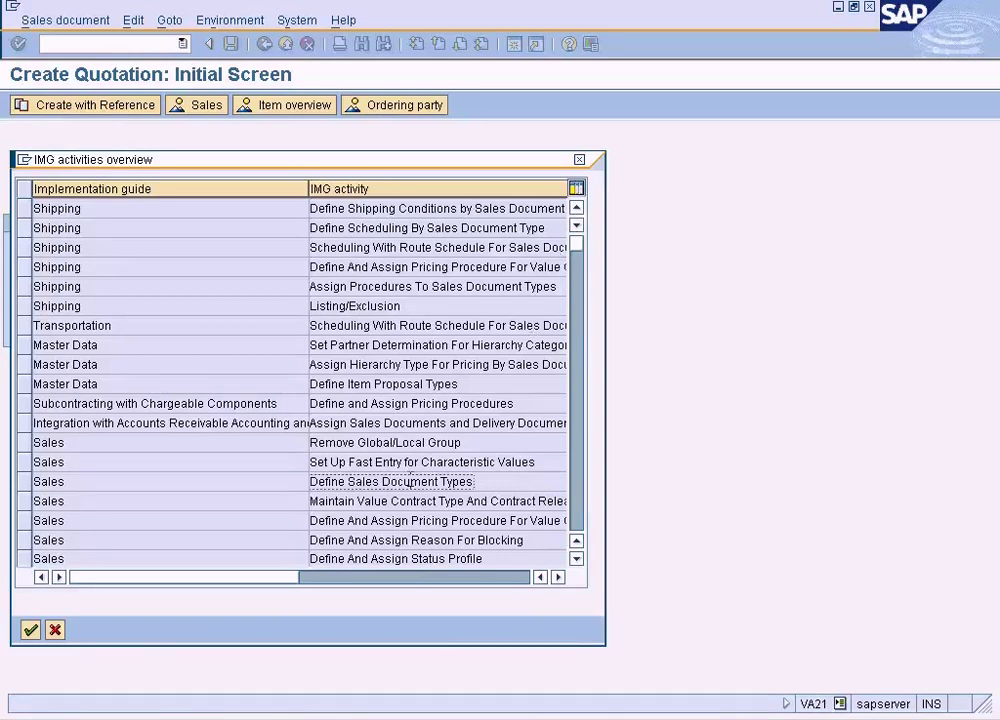
{"action": "double_click", "coordinate": [358, 489]}
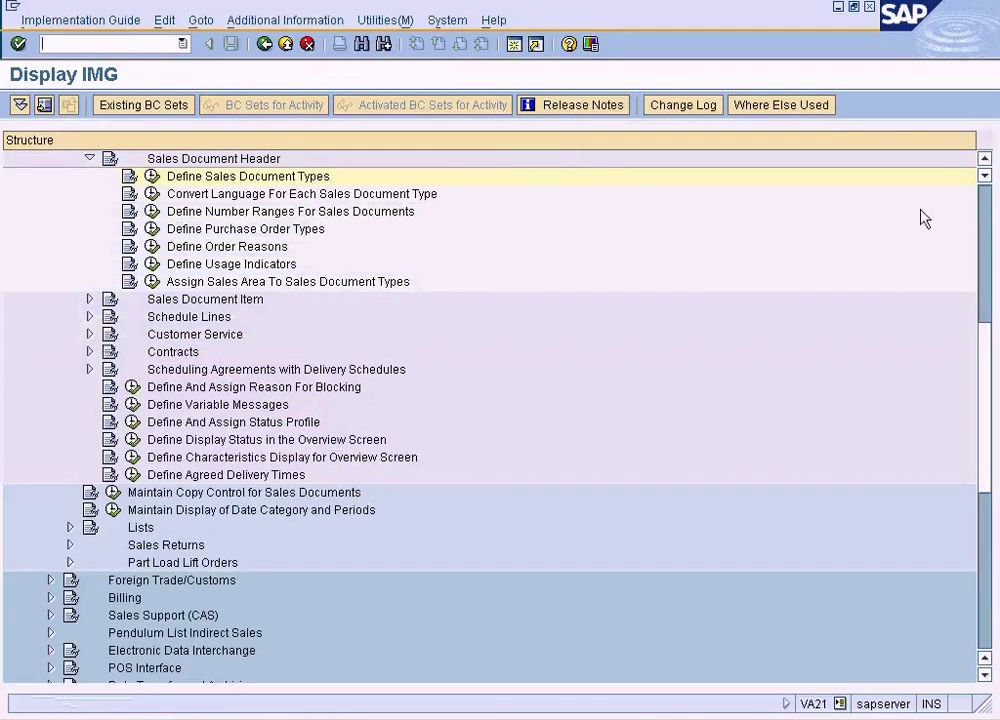
Step: Trace the IMG path through Sales and Distribution to Sales Document Header and execute Define Sales Document Types
{"action": "left_click", "coordinate": [985, 159]}
{"action": "left_click", "coordinate": [985, 159]}
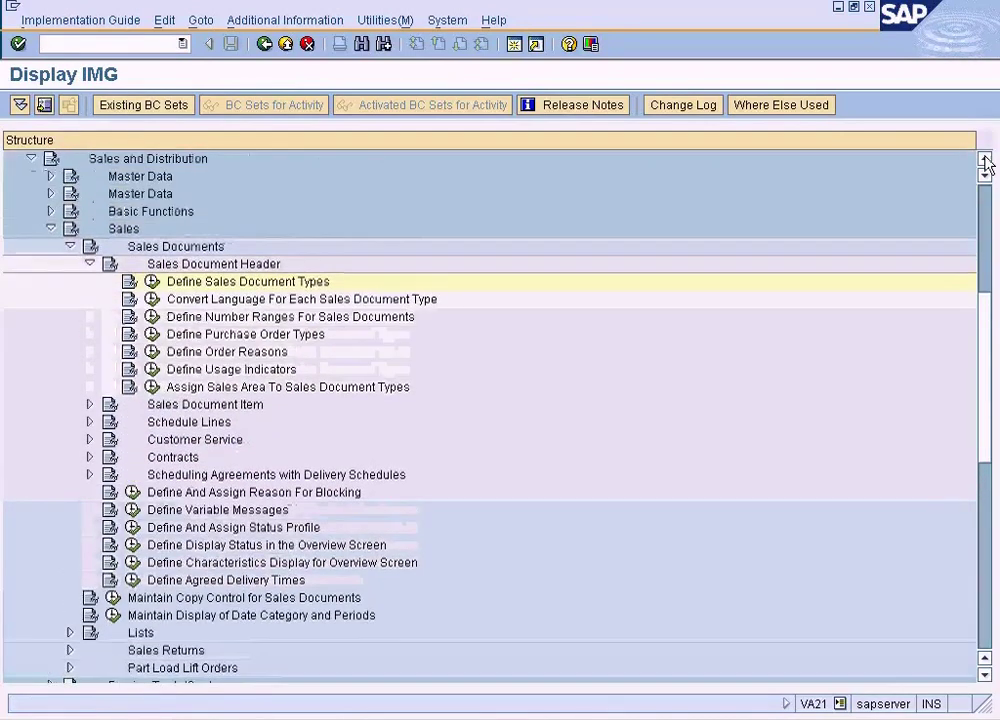
{"action": "left_click", "coordinate": [985, 159]}
{"action": "left_click", "coordinate": [985, 159]}
{"action": "left_click", "coordinate": [985, 159]}
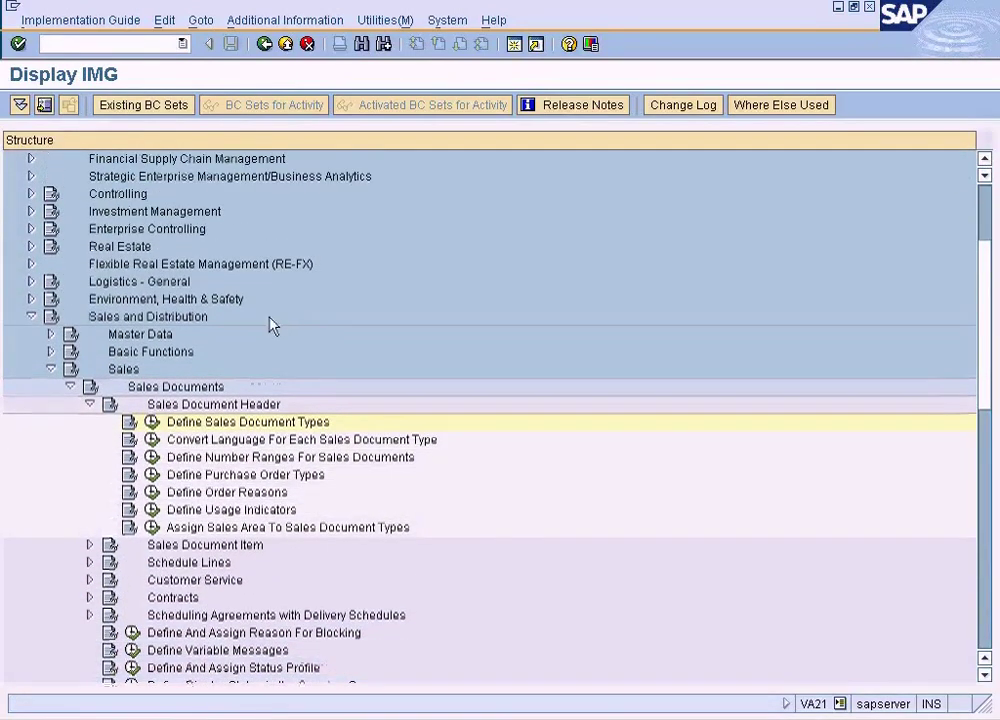
{"action": "left_click", "coordinate": [162, 390]}
{"action": "left_click", "coordinate": [155, 404]}
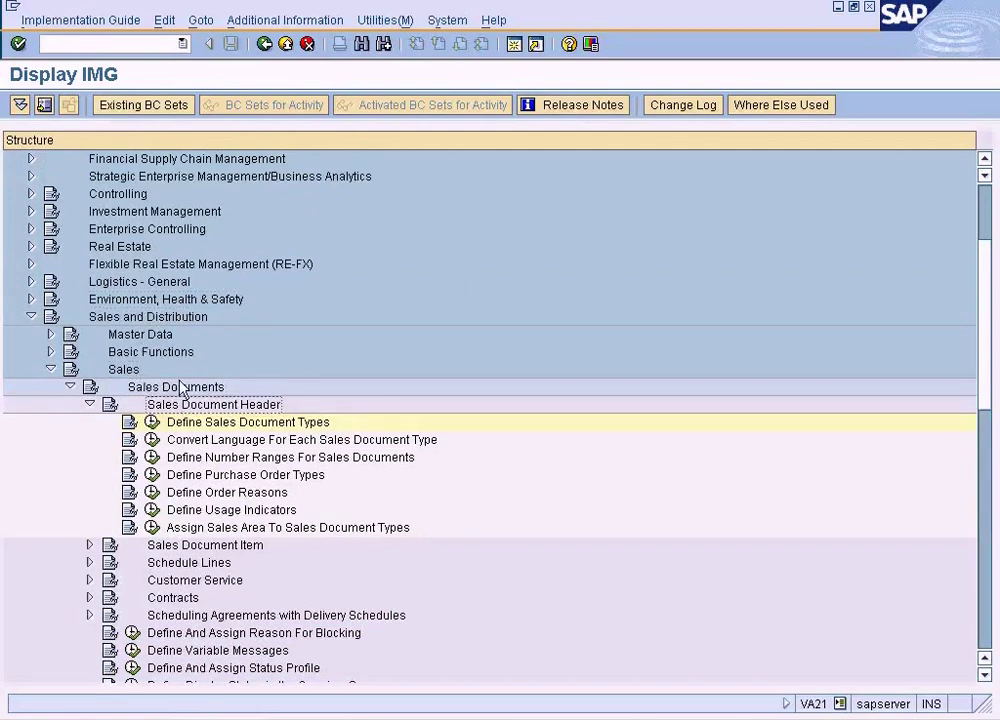
{"action": "left_click", "coordinate": [172, 422]}
{"action": "left_click", "coordinate": [151, 422]}
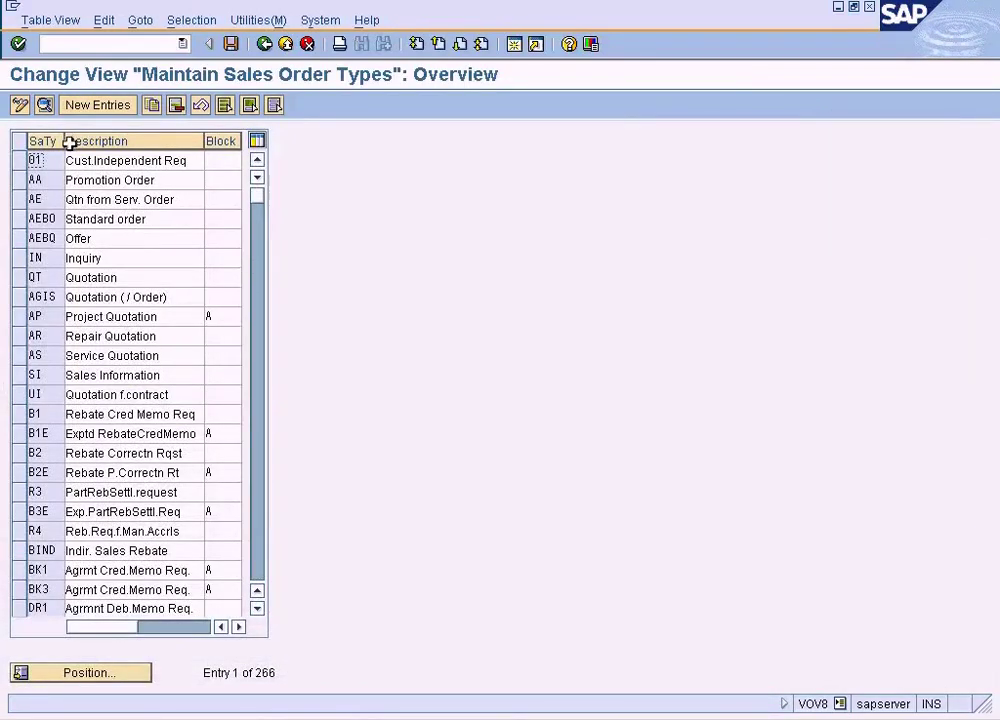
Step: Adjust the widths of the type and description columns and open the details of sales document type QT
{"action": "left_click_drag", "start_coordinate": [64, 141], "coordinate": [71, 142]}
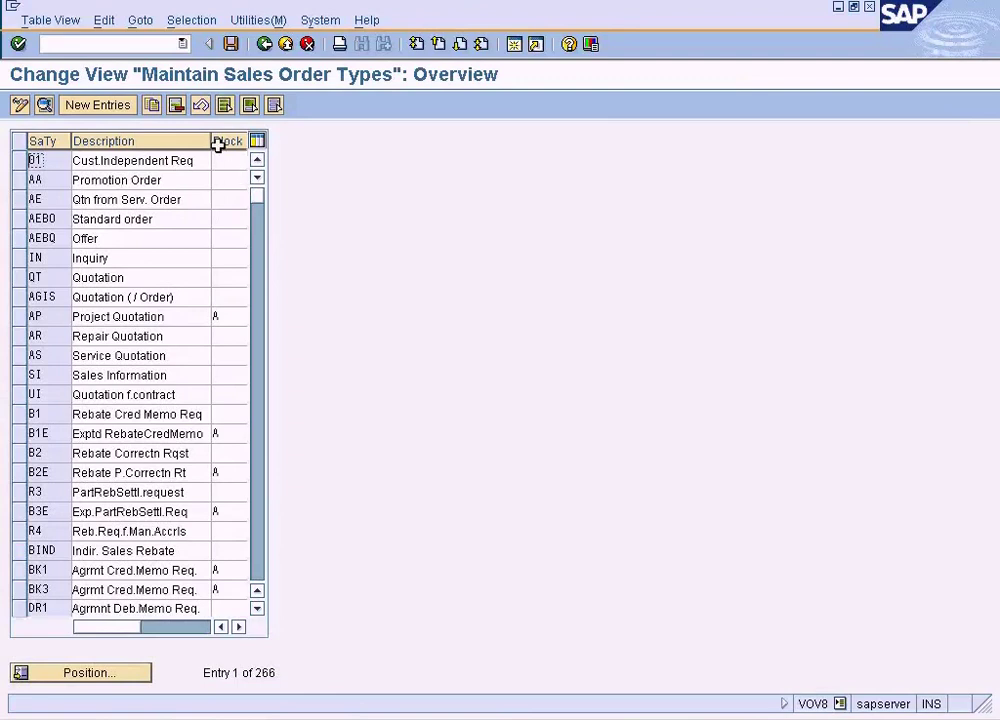
{"action": "left_click_drag", "start_coordinate": [210, 142], "coordinate": [205, 145]}
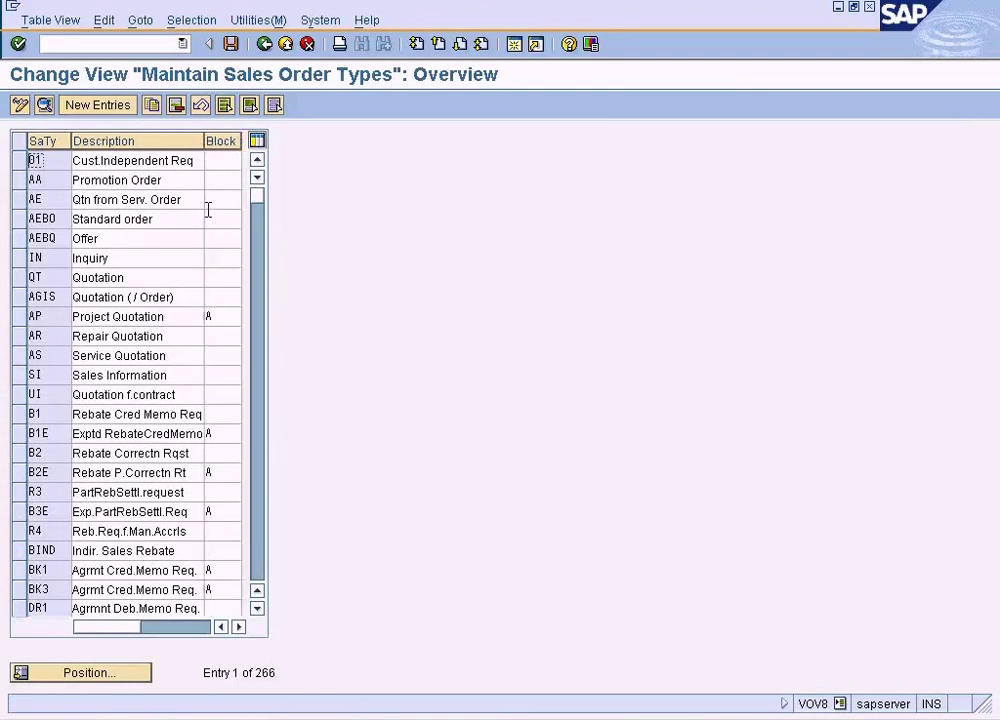
{"action": "left_click", "coordinate": [48, 280]}
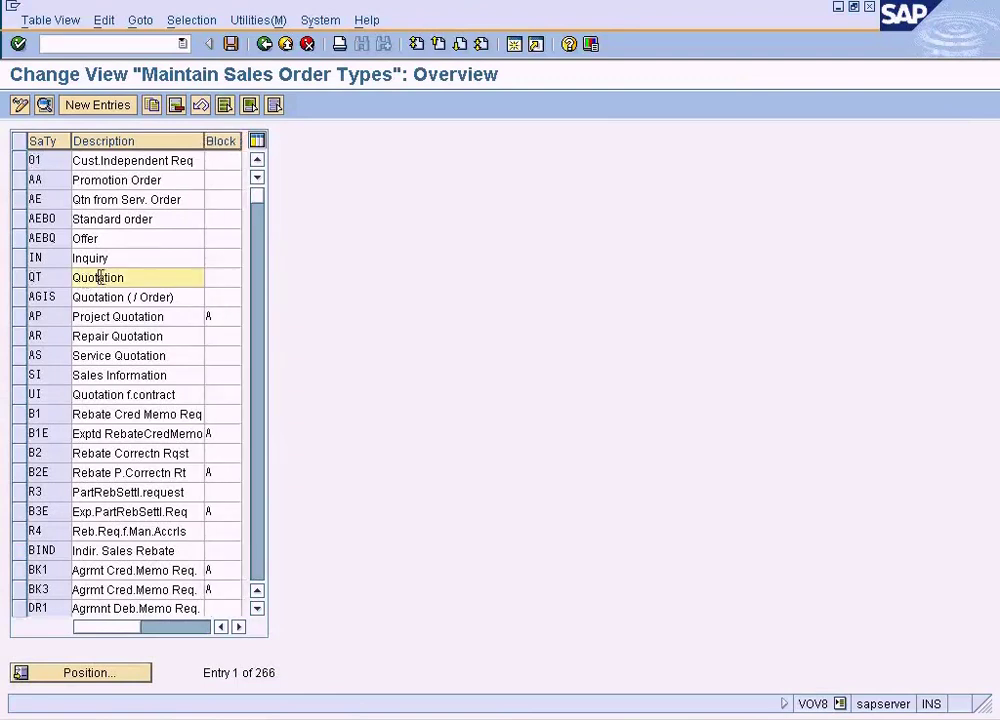
{"action": "double_click", "coordinate": [98, 283]}
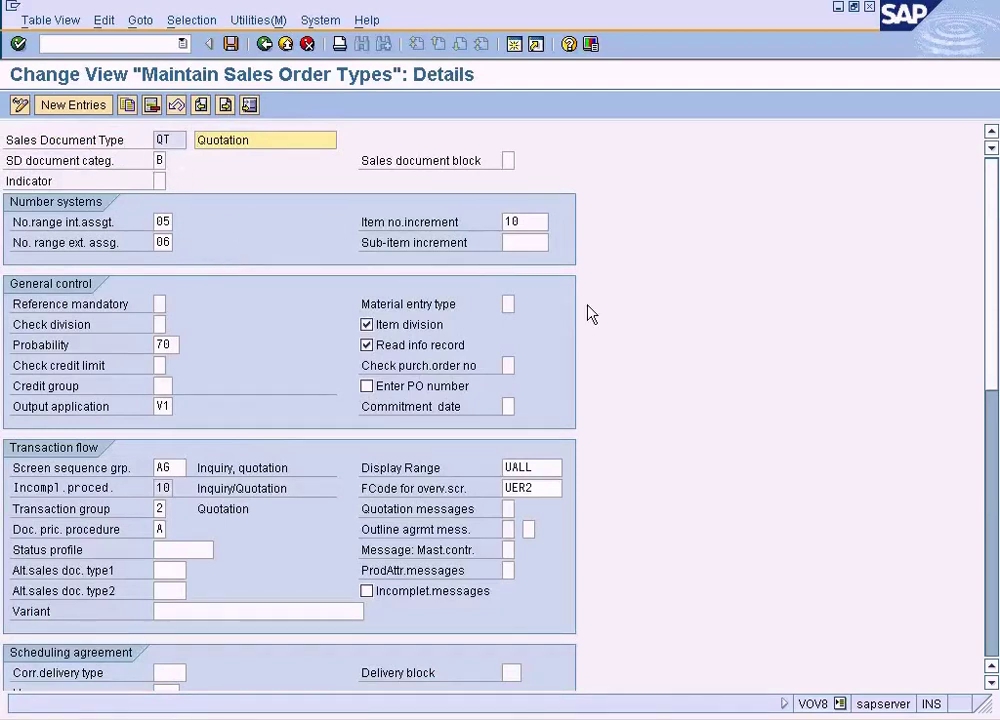
Step: Review the QT document type's settings from number systems through contract data, ending at the SD document category
{"action": "left_click", "coordinate": [993, 573]}
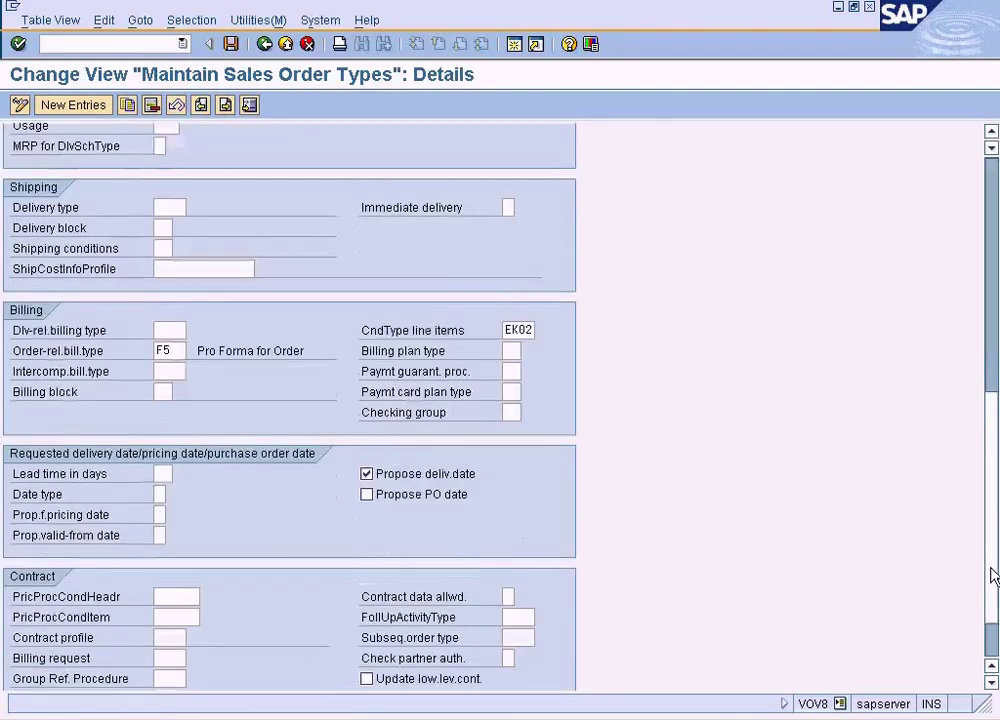
{"action": "left_click", "coordinate": [991, 622]}
{"action": "left_click_drag", "start_coordinate": [991, 622], "coordinate": [993, 424]}
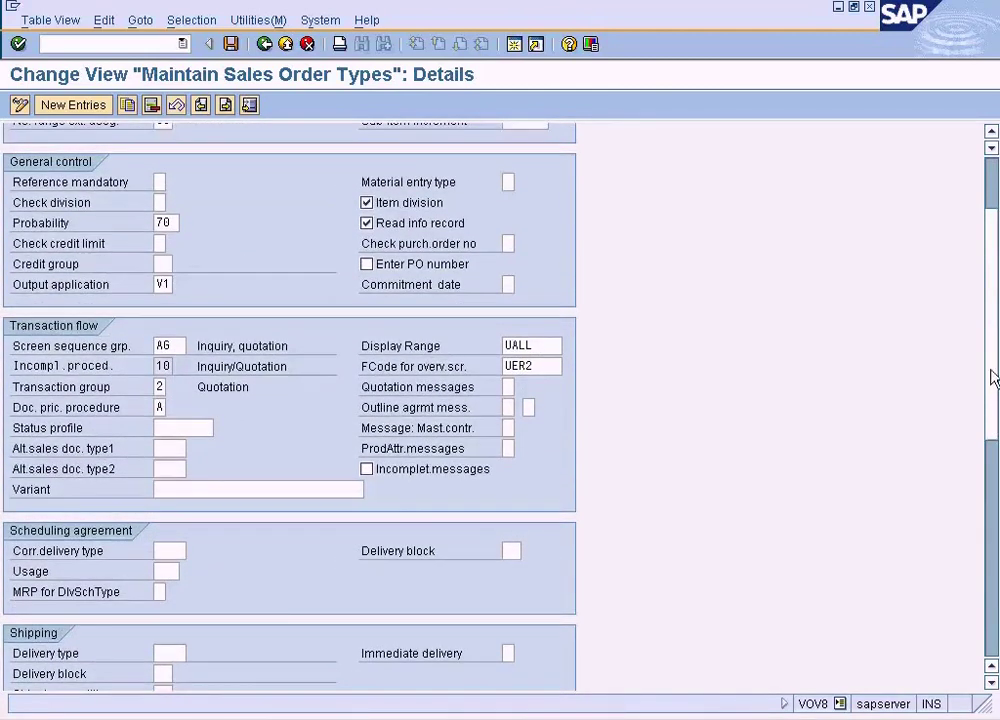
{"action": "scroll", "coordinate": [960, 365], "scroll_direction": "up", "scroll_amount": 3}
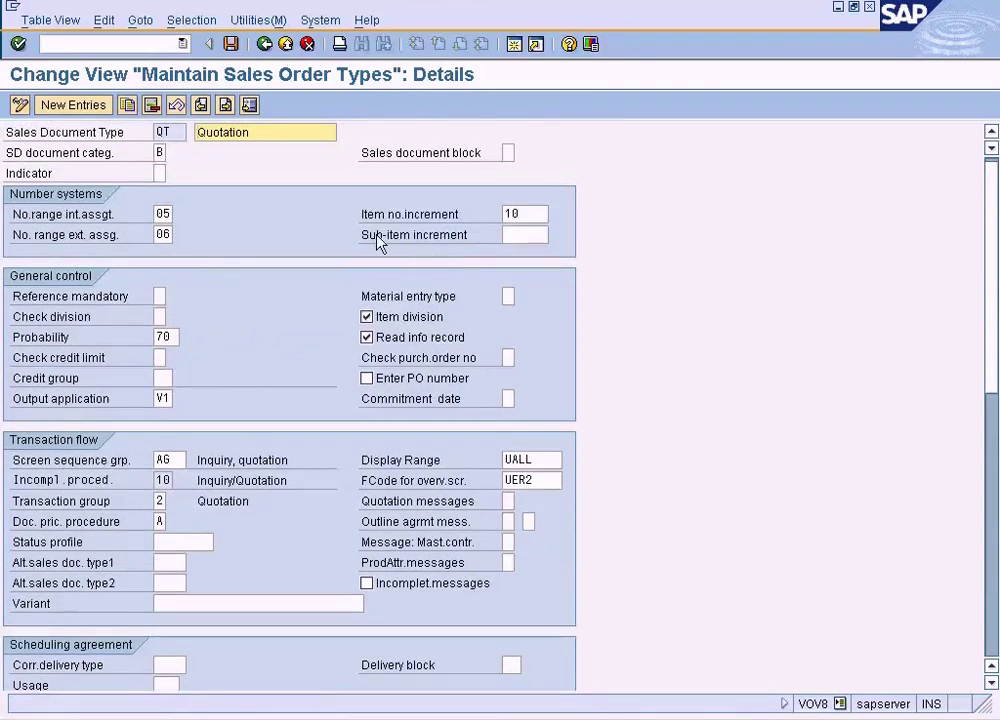
{"action": "left_click", "coordinate": [163, 152]}
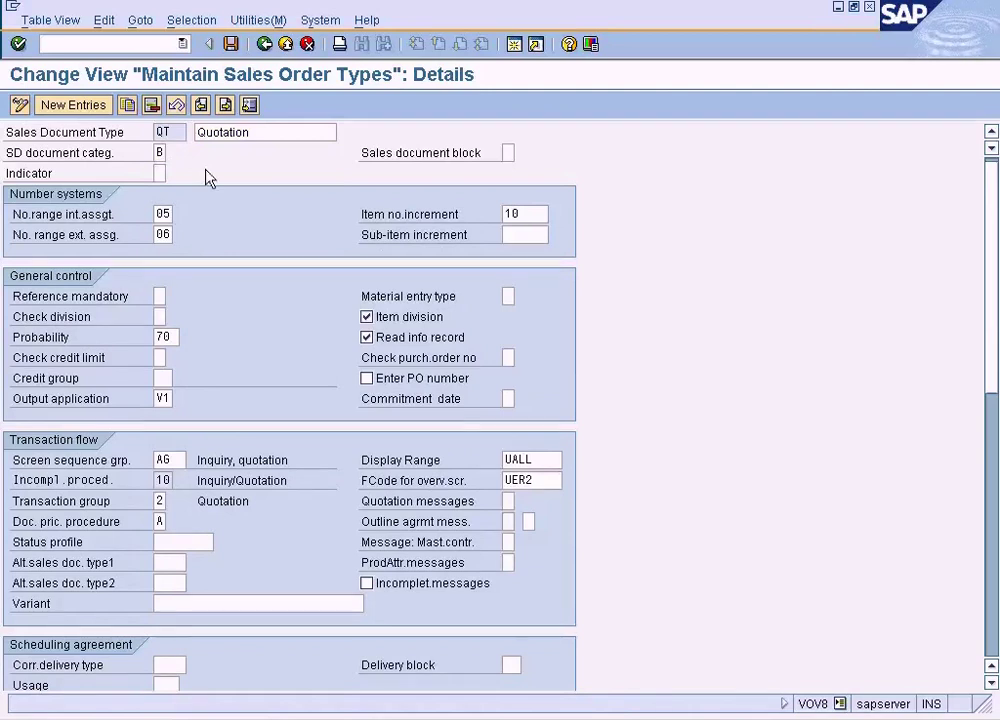
Step: List the possible SD document categories for type QT, check the Quotation and Order entries, and cancel the selection
{"action": "key", "text": "F4"}
{"action": "left_click_drag", "start_coordinate": [196, 243], "coordinate": [430, 200]}
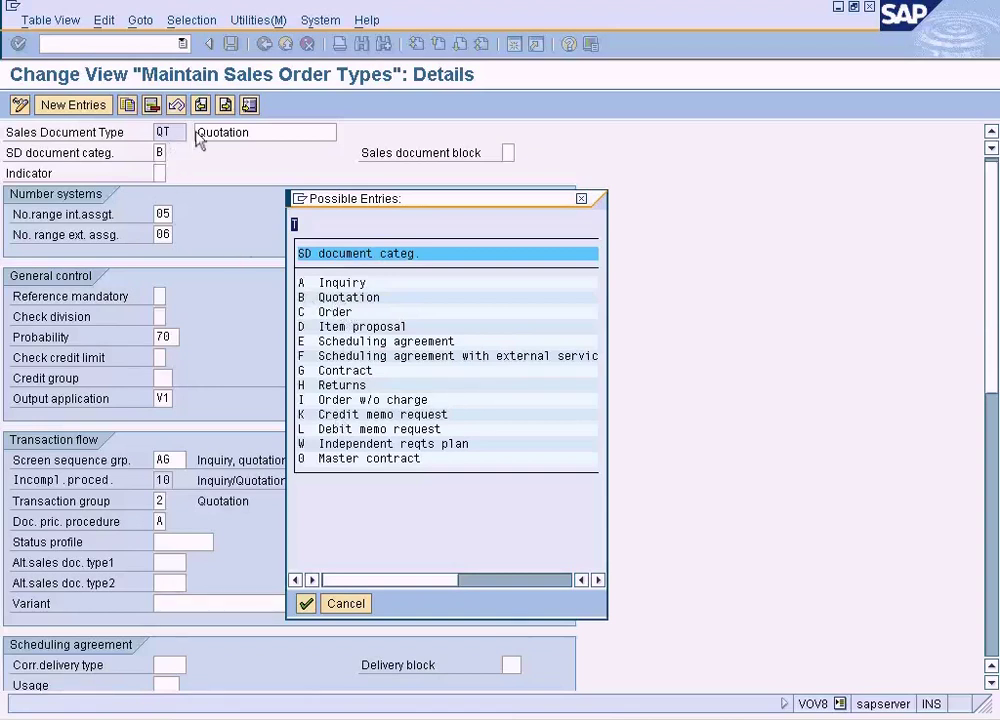
{"action": "left_click", "coordinate": [334, 298]}
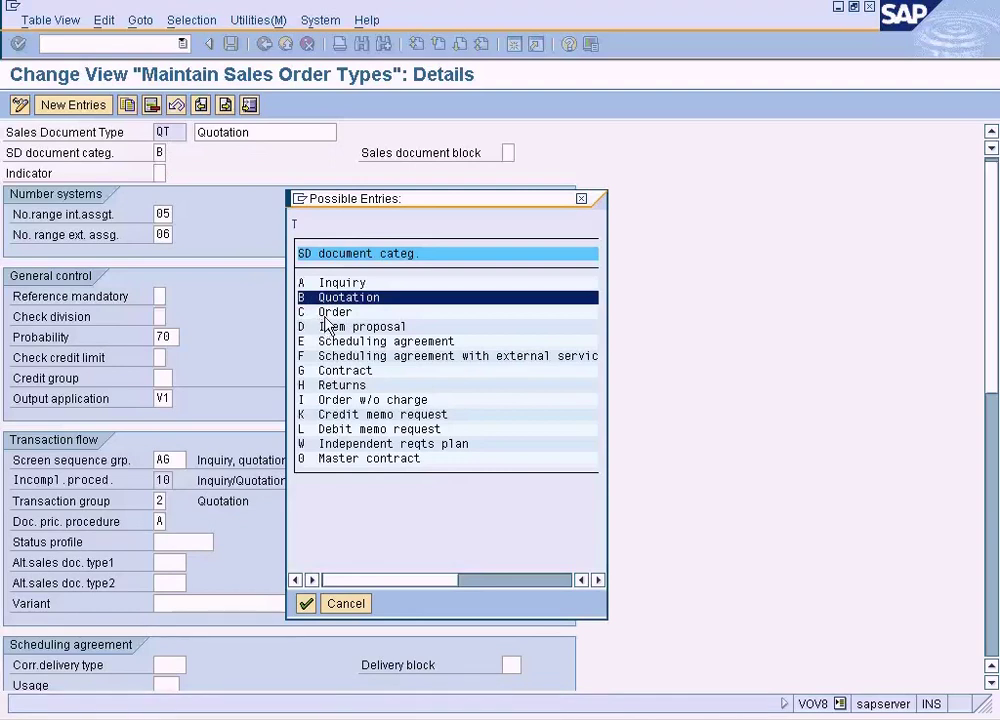
{"action": "left_click", "coordinate": [328, 313]}
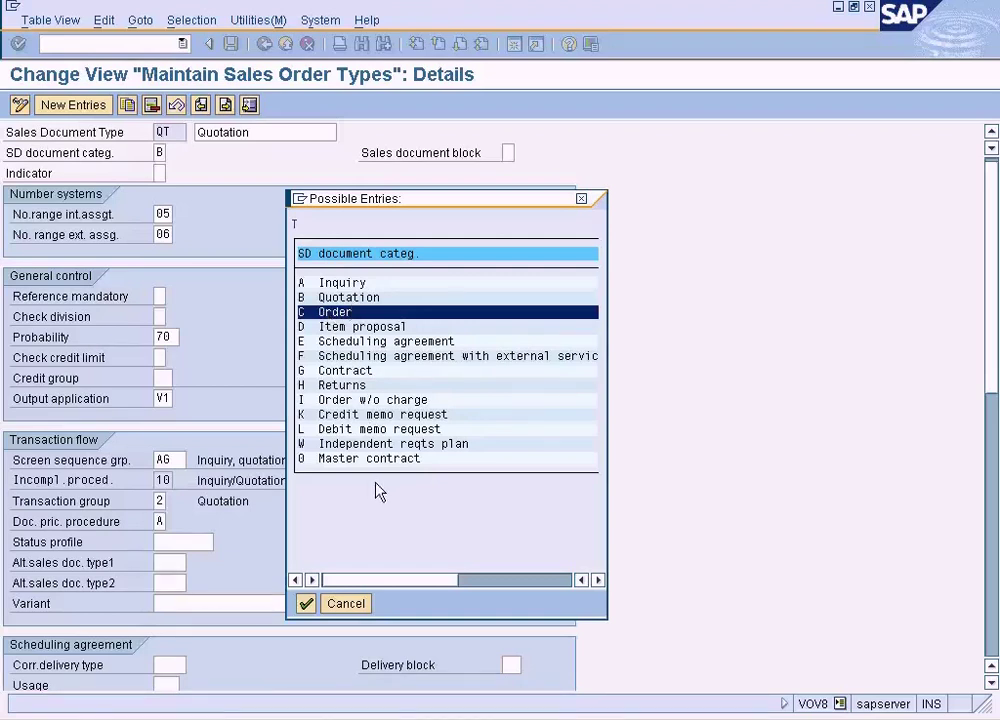
{"action": "left_click", "coordinate": [348, 605]}
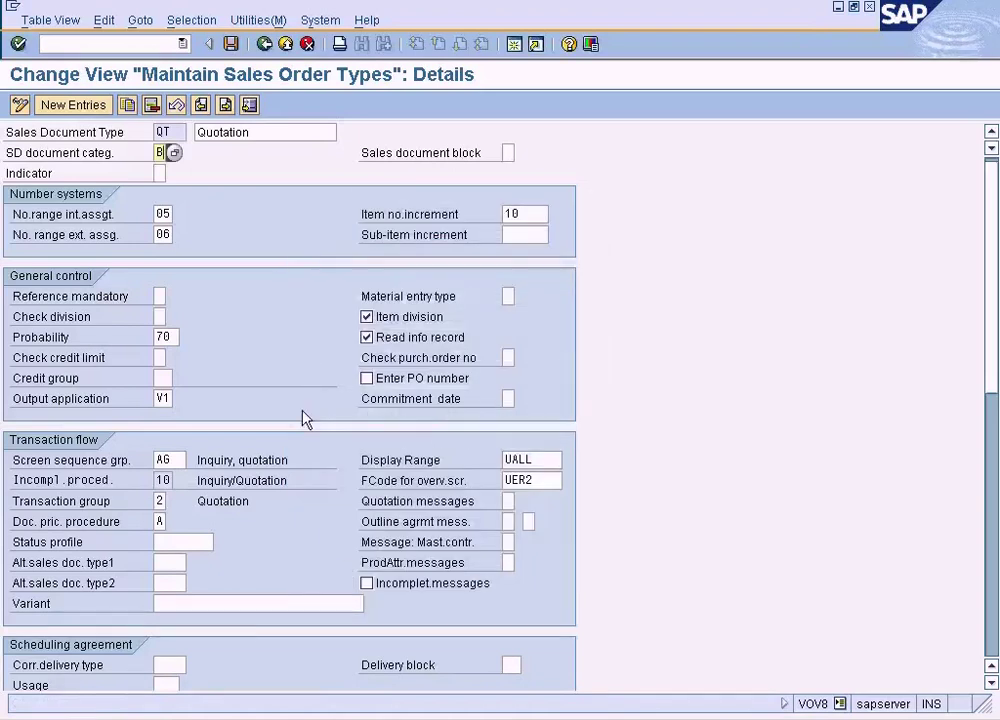
Step: Read the field help for the number range in internal assignment and close it
{"action": "left_click", "coordinate": [162, 213]}
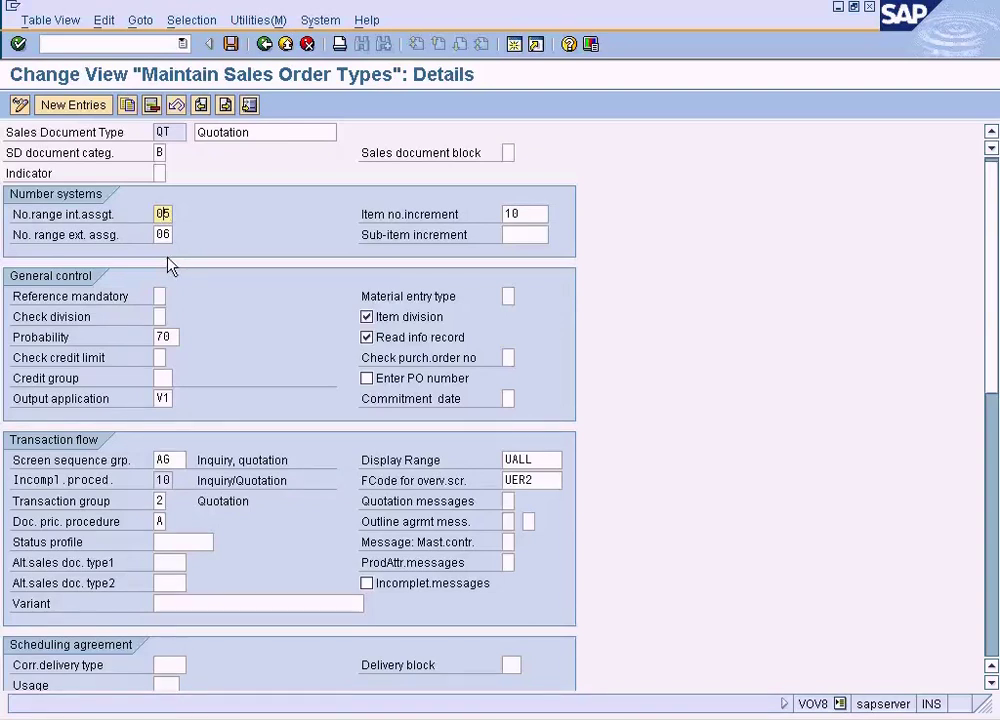
{"action": "key", "text": "F1"}
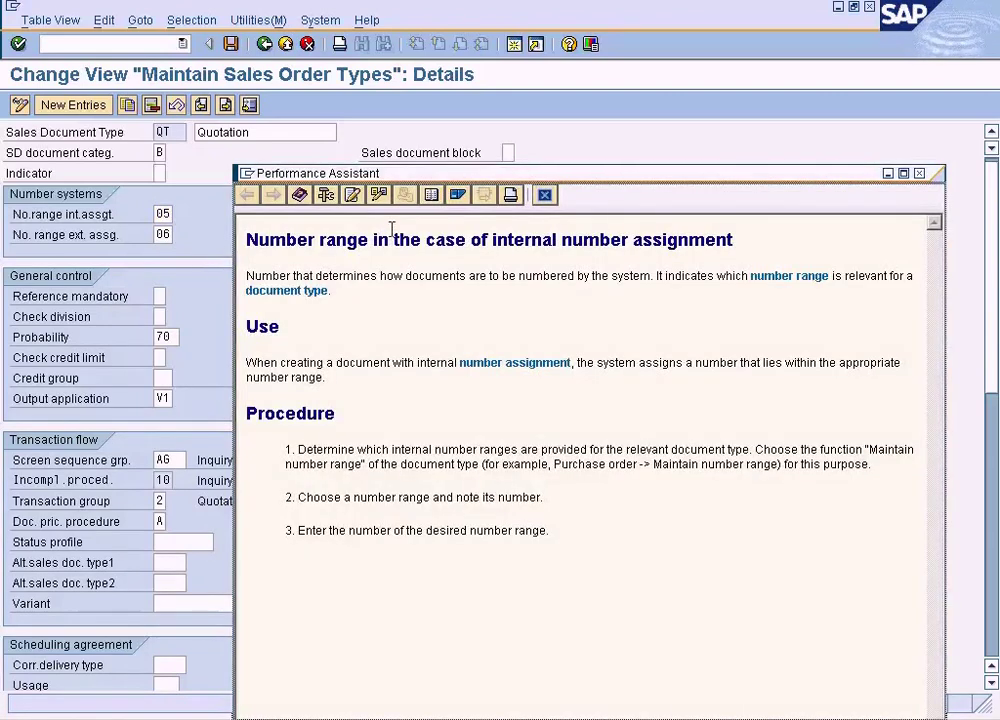
{"action": "left_click", "coordinate": [546, 196]}
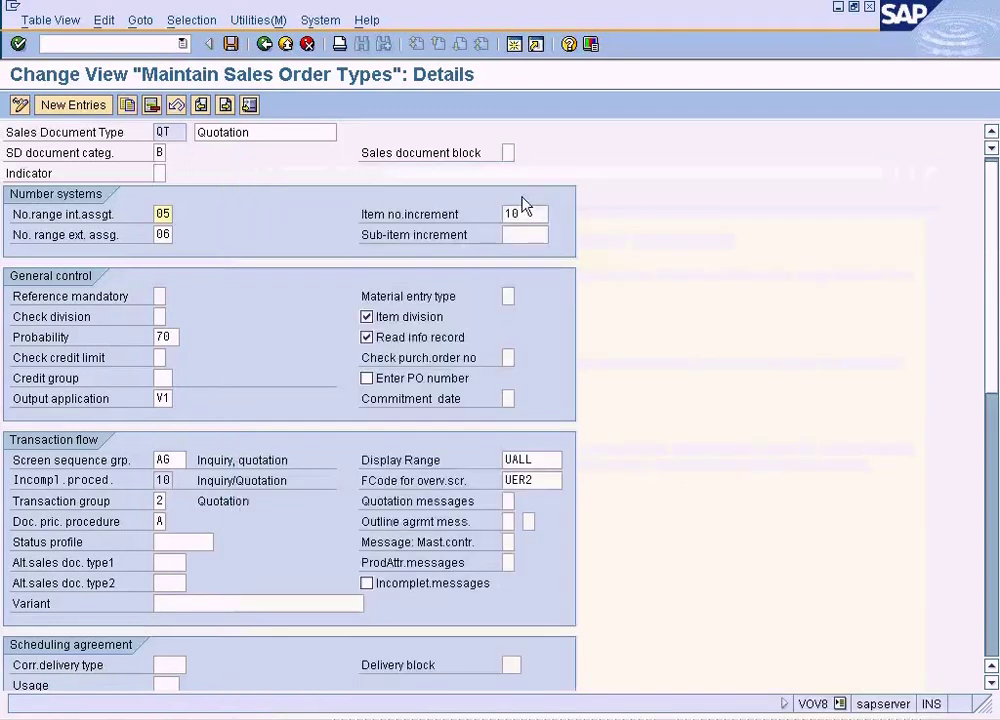
Step: Return to the IMG, execute Define Number Ranges For Sales Documents and display the intervals in read-only mode
{"action": "left_click", "coordinate": [264, 44]}
{"action": "left_click", "coordinate": [263, 45]}
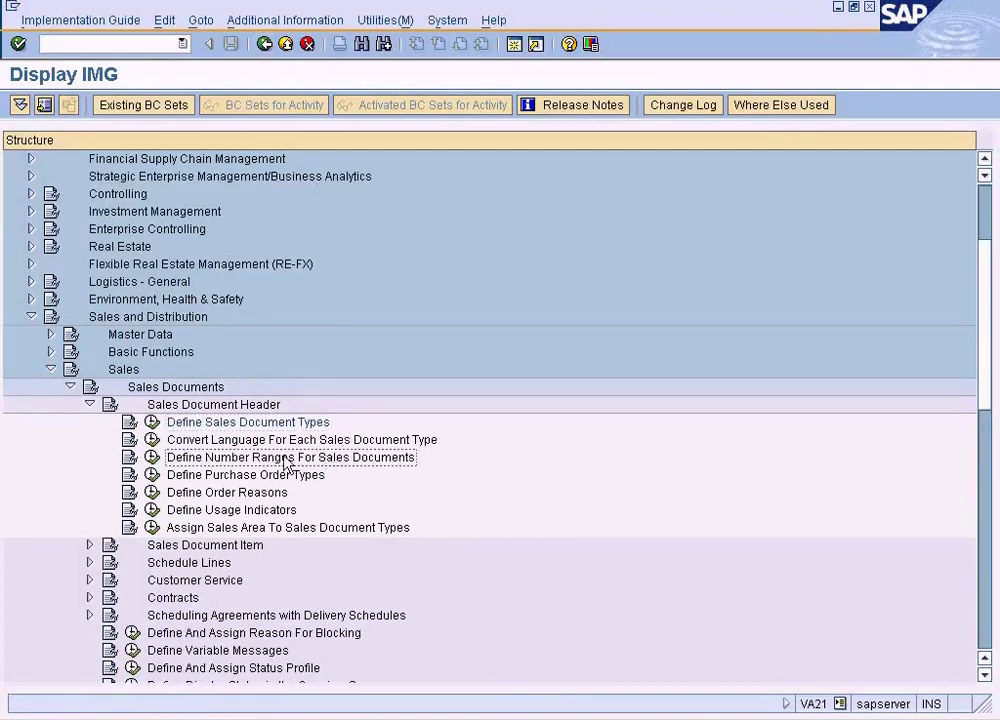
{"action": "left_click", "coordinate": [152, 458]}
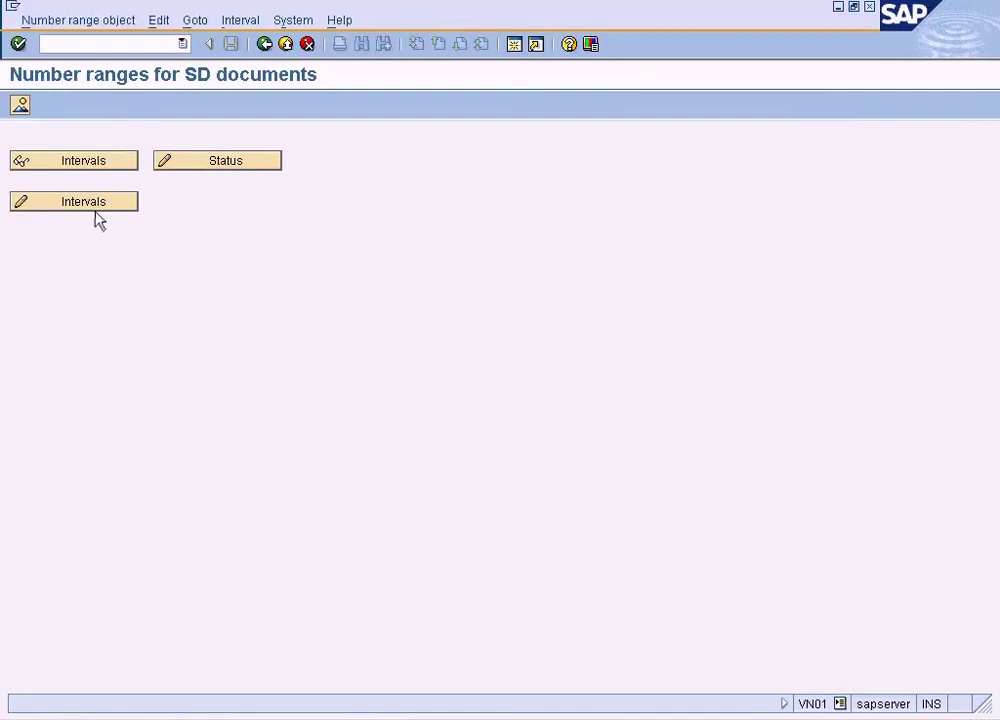
{"action": "left_click", "coordinate": [97, 164]}
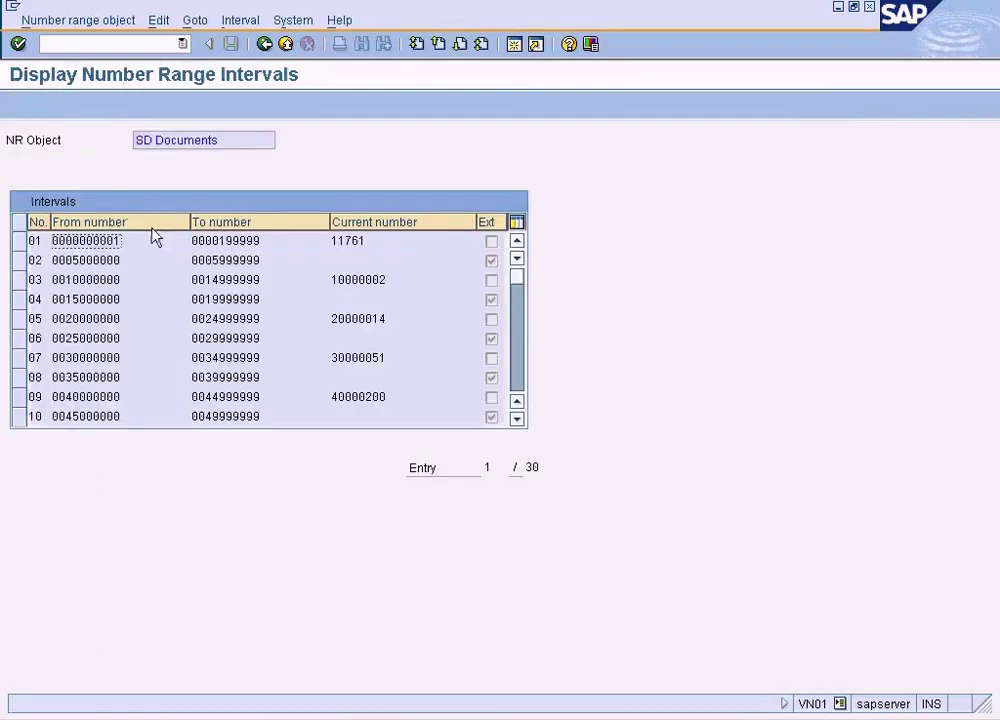
Step: Examine the from, to and current numbers of interval 05 and leave the interval display
{"action": "left_click", "coordinate": [35, 318]}
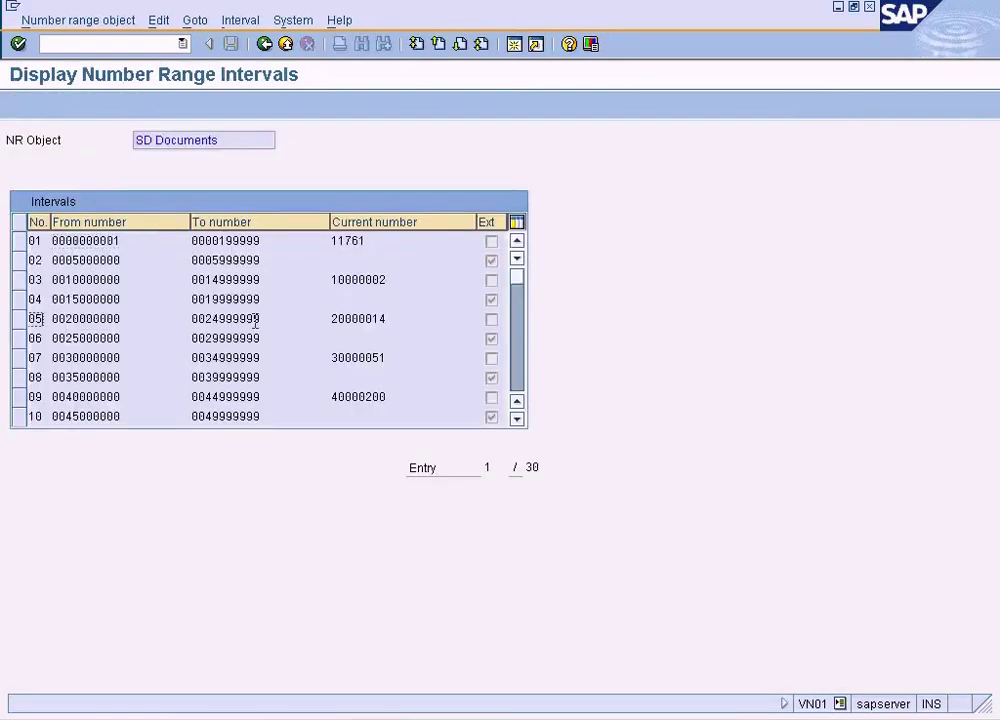
{"action": "left_click", "coordinate": [366, 318]}
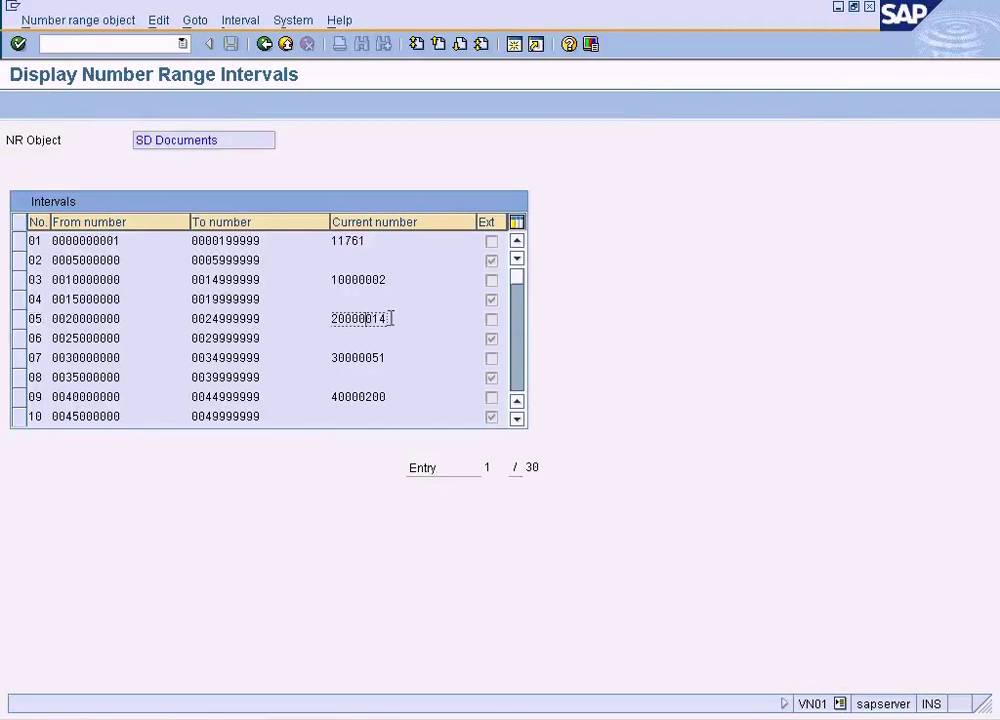
{"action": "left_click_drag", "start_coordinate": [385, 319], "coordinate": [333, 320]}
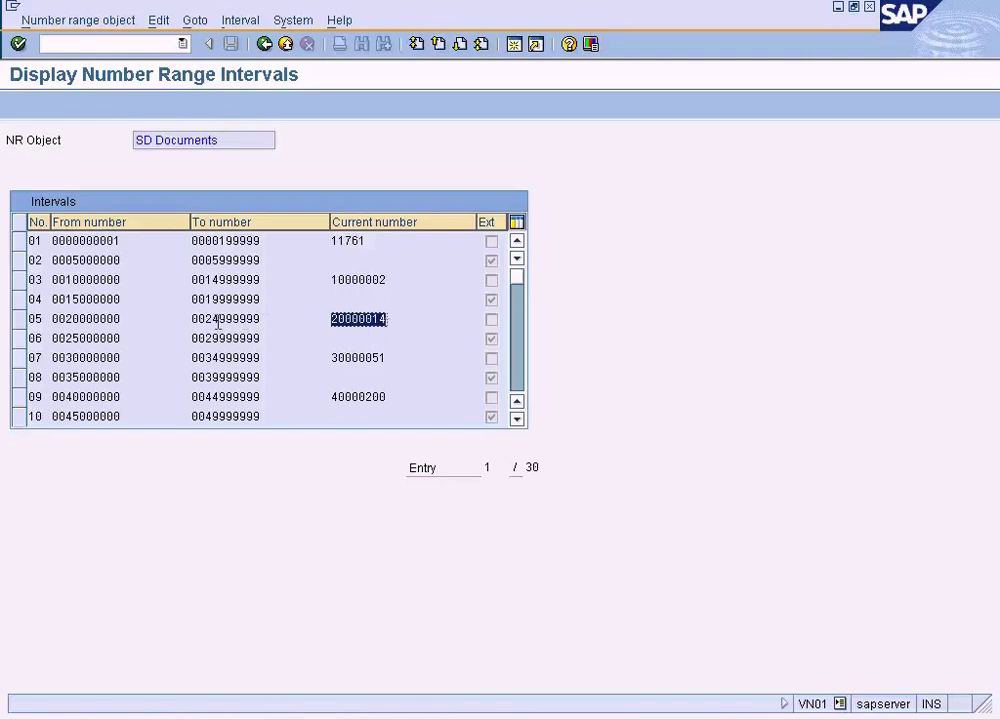
{"action": "left_click", "coordinate": [92, 318]}
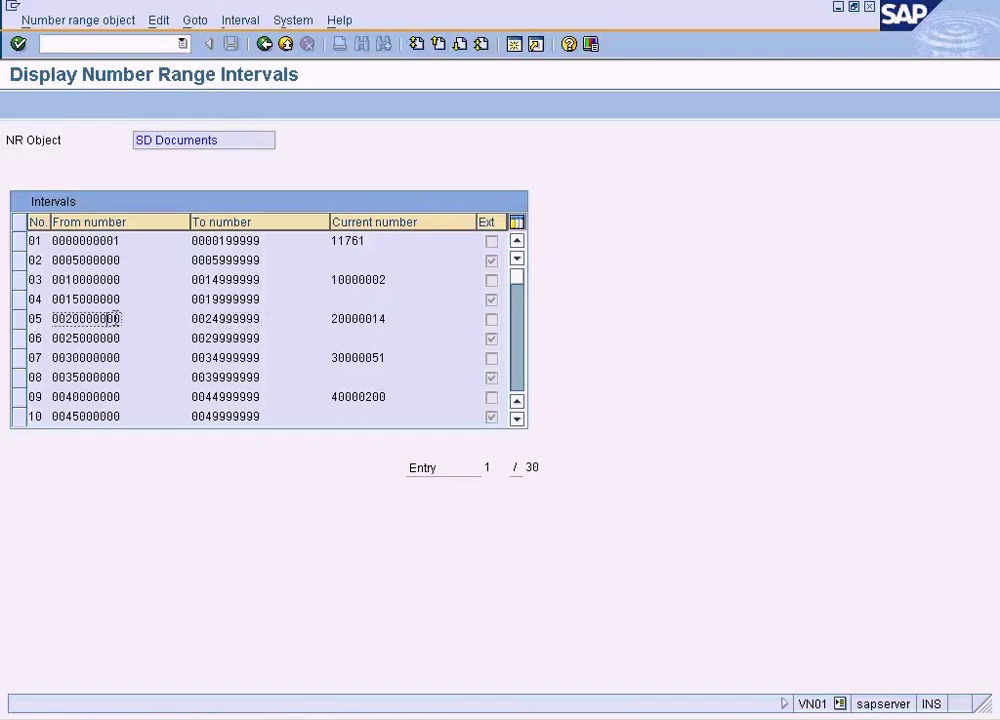
{"action": "left_click", "coordinate": [264, 46]}
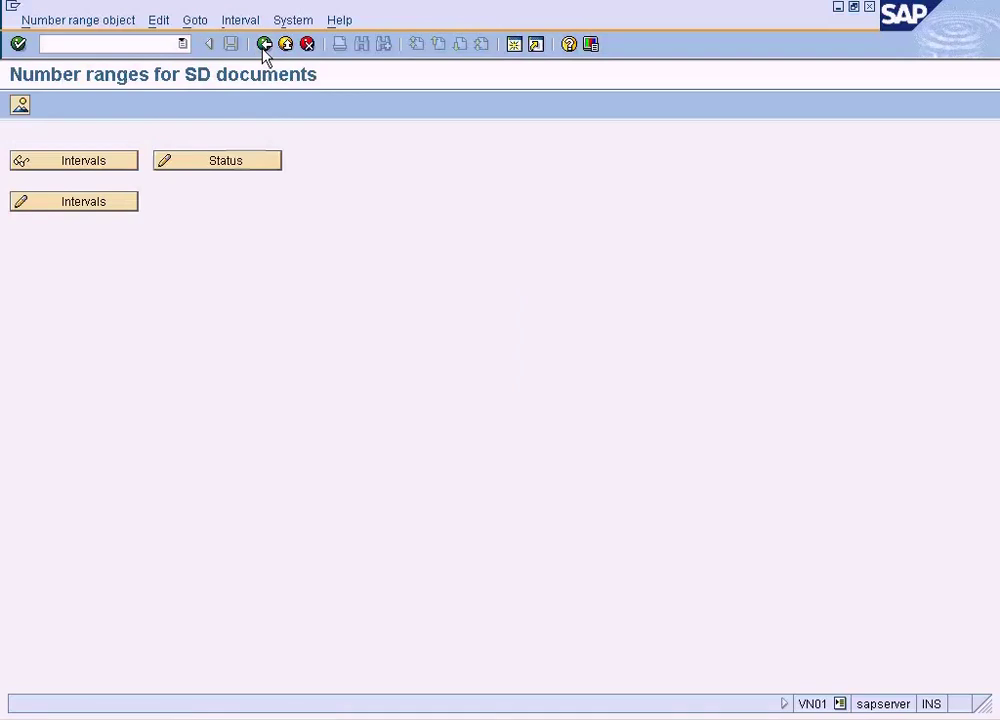
Step: Start inserting a new number range interval numbered 38 in change mode, cancel it and leave interval maintenance without saving
{"action": "left_click", "coordinate": [53, 203]}
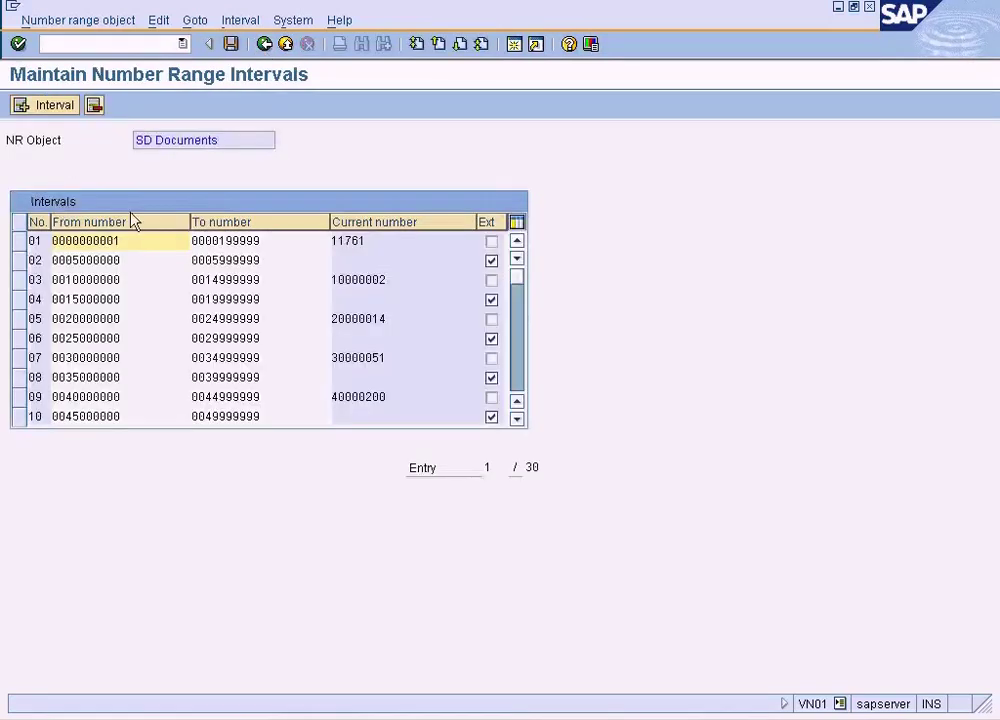
{"action": "left_click", "coordinate": [46, 108]}
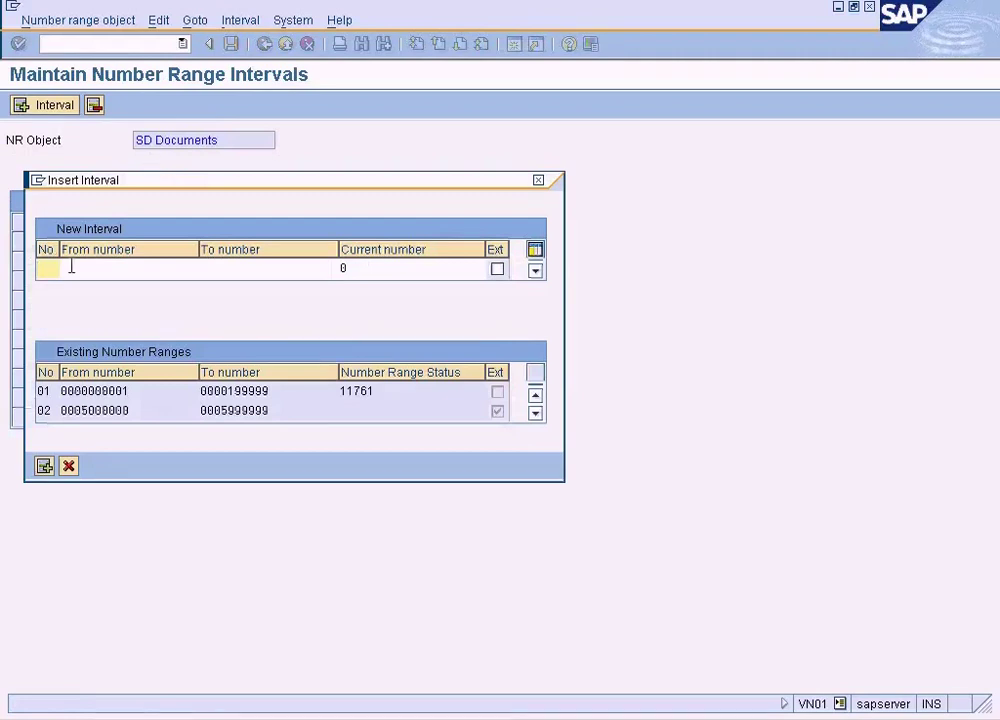
{"action": "left_click", "coordinate": [71, 267]}
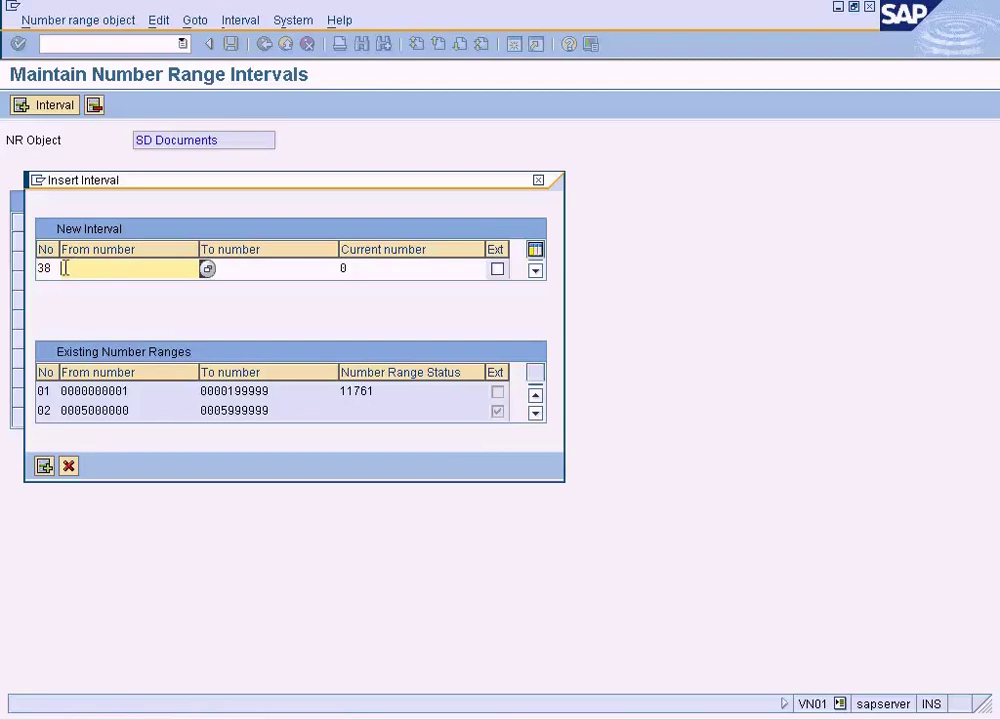
{"action": "left_click", "coordinate": [69, 466]}
{"action": "left_click", "coordinate": [264, 44]}
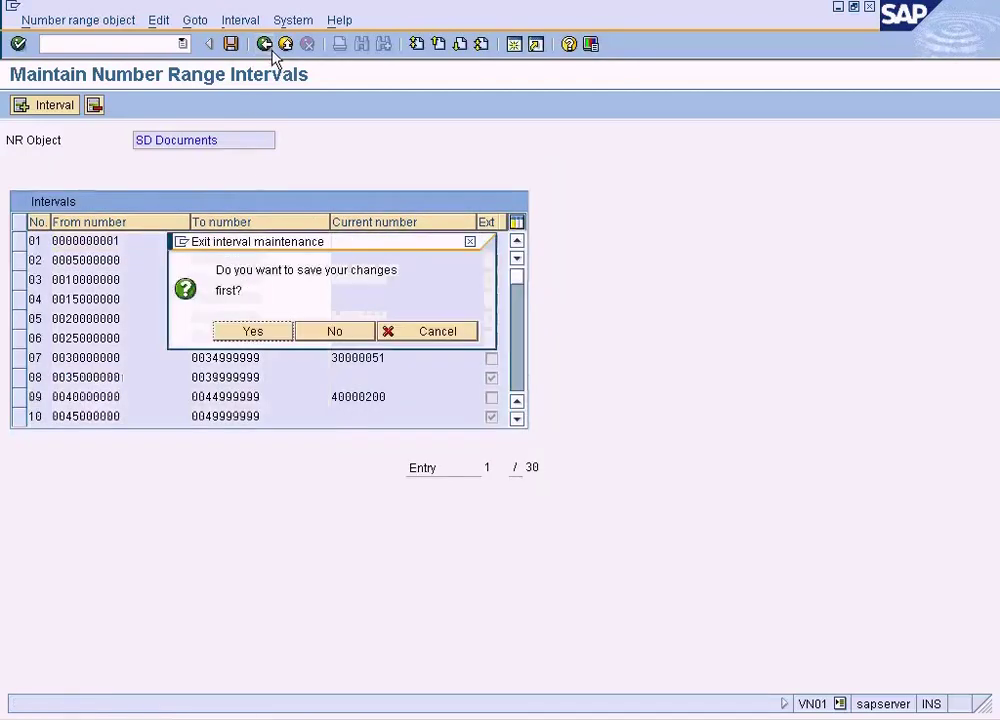
{"action": "left_click", "coordinate": [336, 333]}
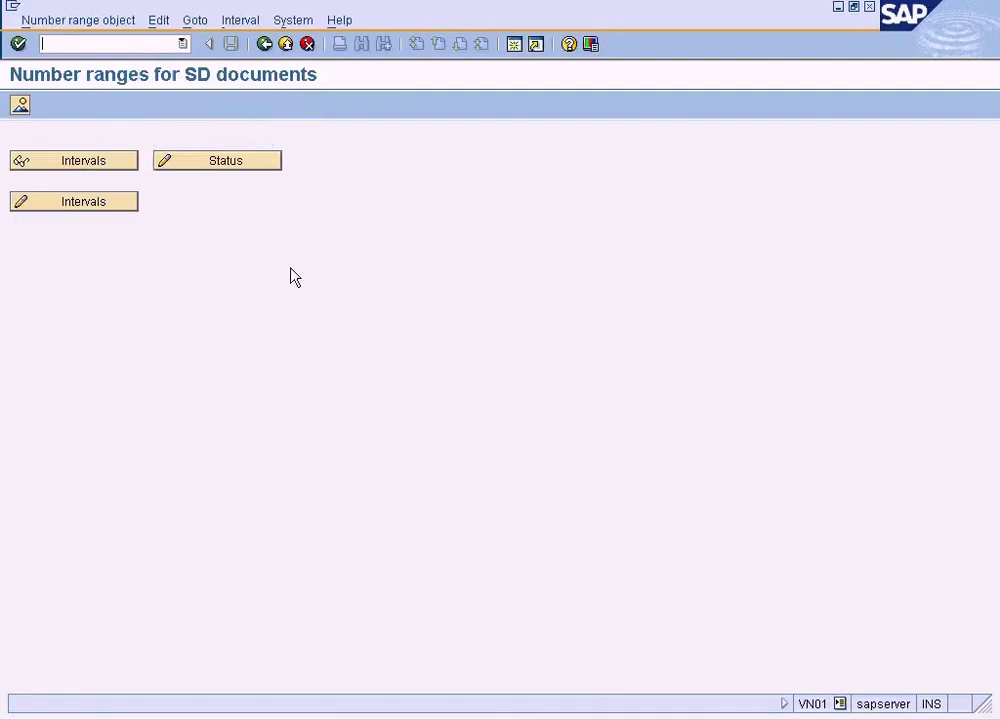
Step: Reopen the details of sales document type QT through Define Sales Document Types and check its internal number range and item number increment
{"action": "left_click", "coordinate": [264, 44]}
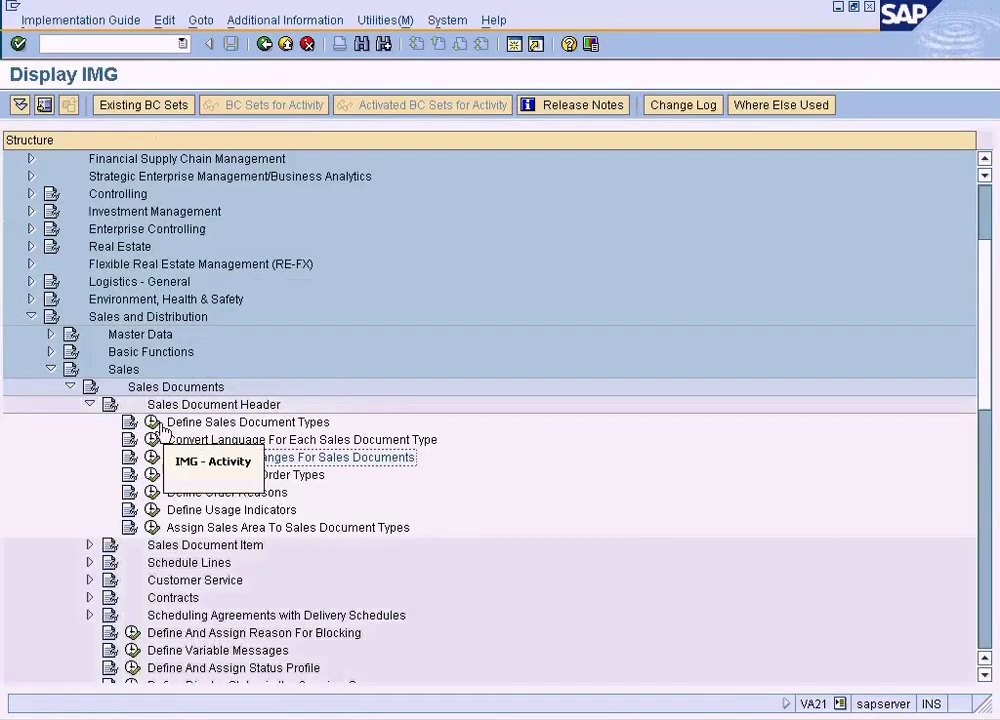
{"action": "left_click", "coordinate": [151, 422]}
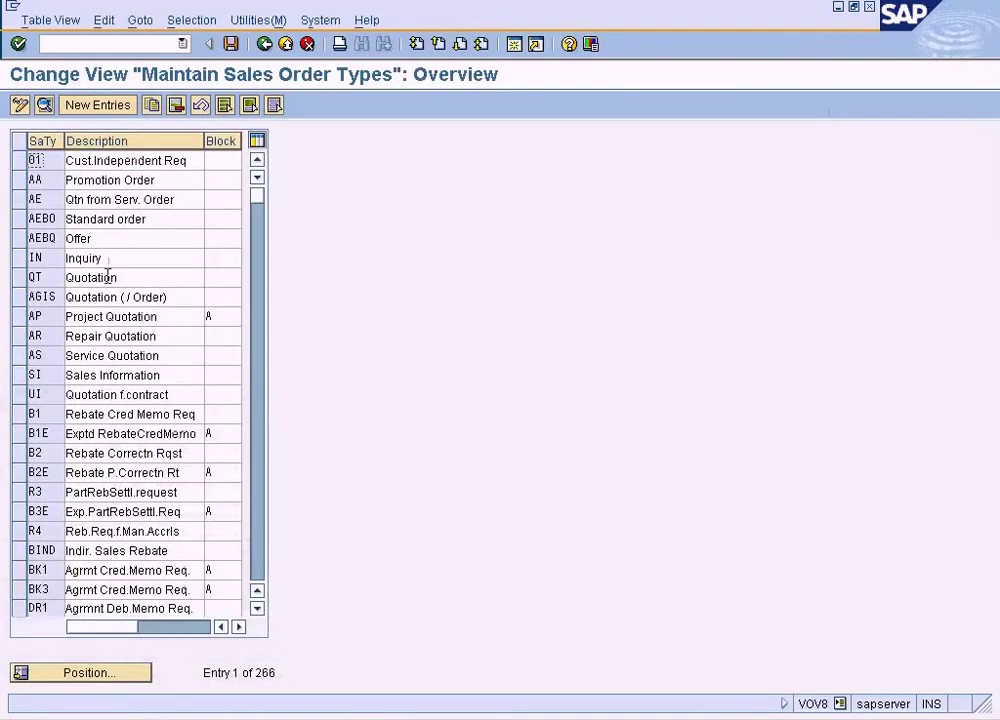
{"action": "double_click", "coordinate": [141, 277]}
{"action": "left_click", "coordinate": [164, 221]}
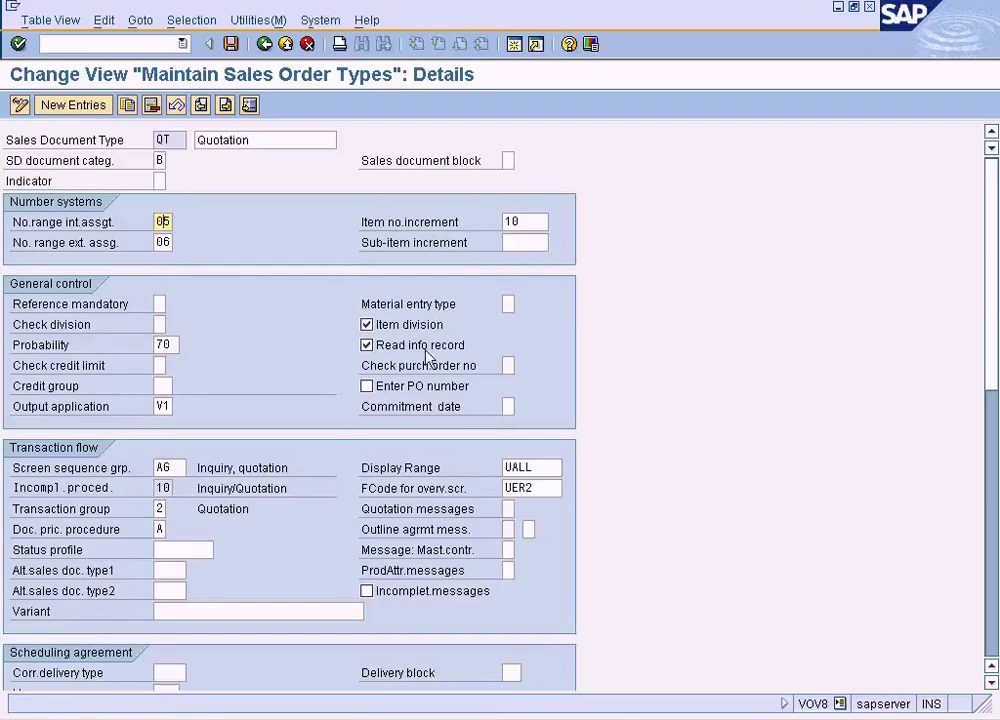
{"action": "left_click", "coordinate": [539, 224]}
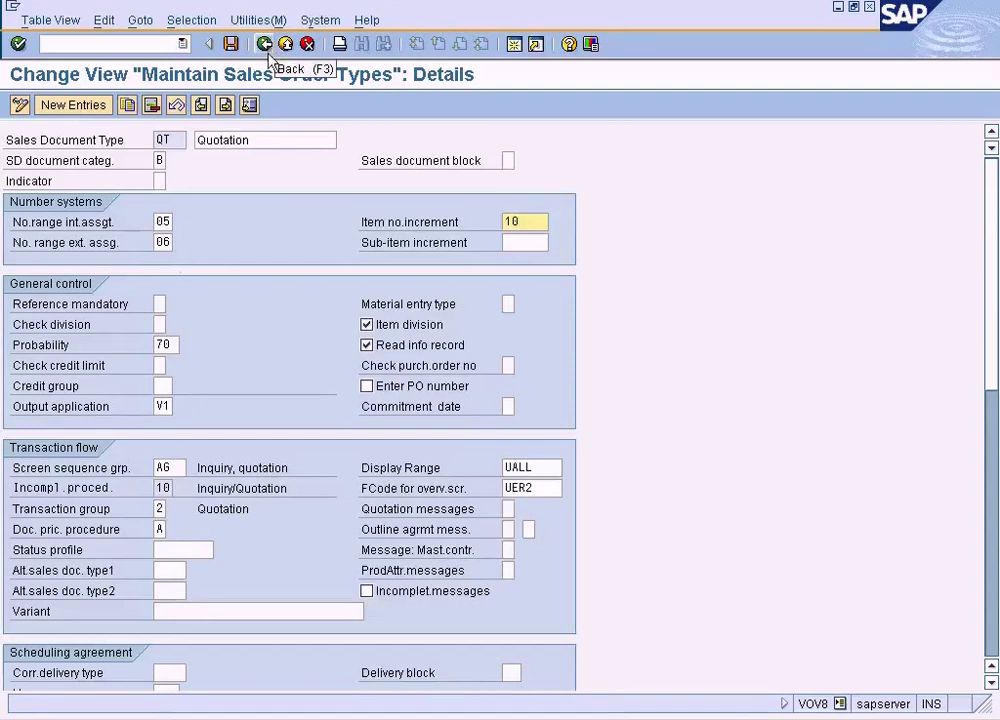
Step: Open a blank form for a new sales document type and cancel the entry without saving
{"action": "left_click", "coordinate": [74, 105]}
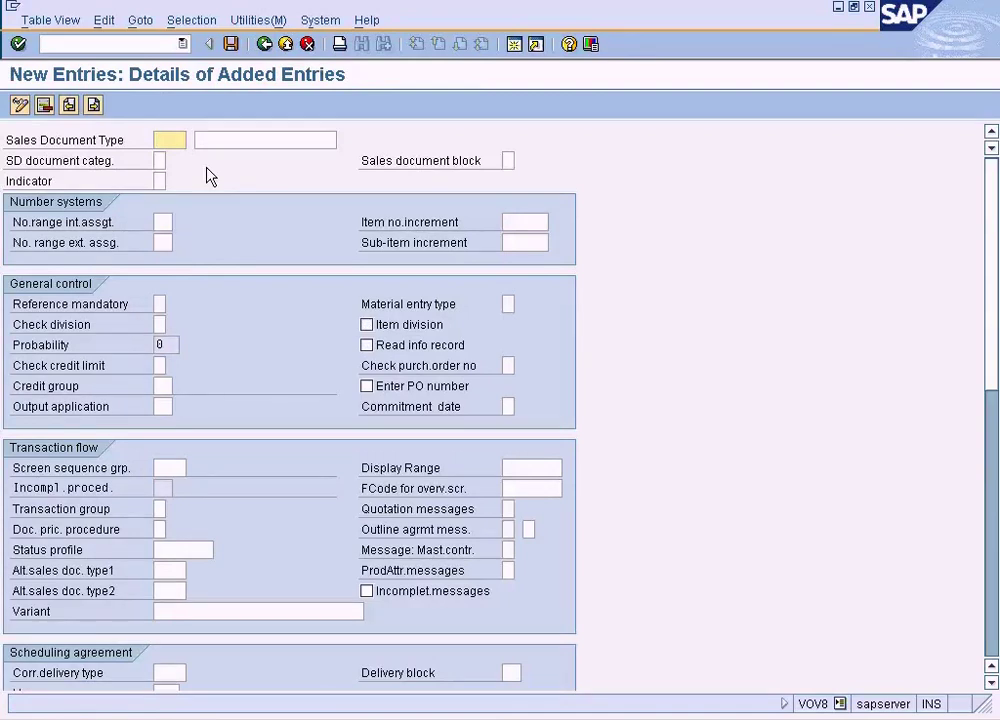
{"action": "left_click", "coordinate": [265, 45]}
{"action": "left_click", "coordinate": [286, 45]}
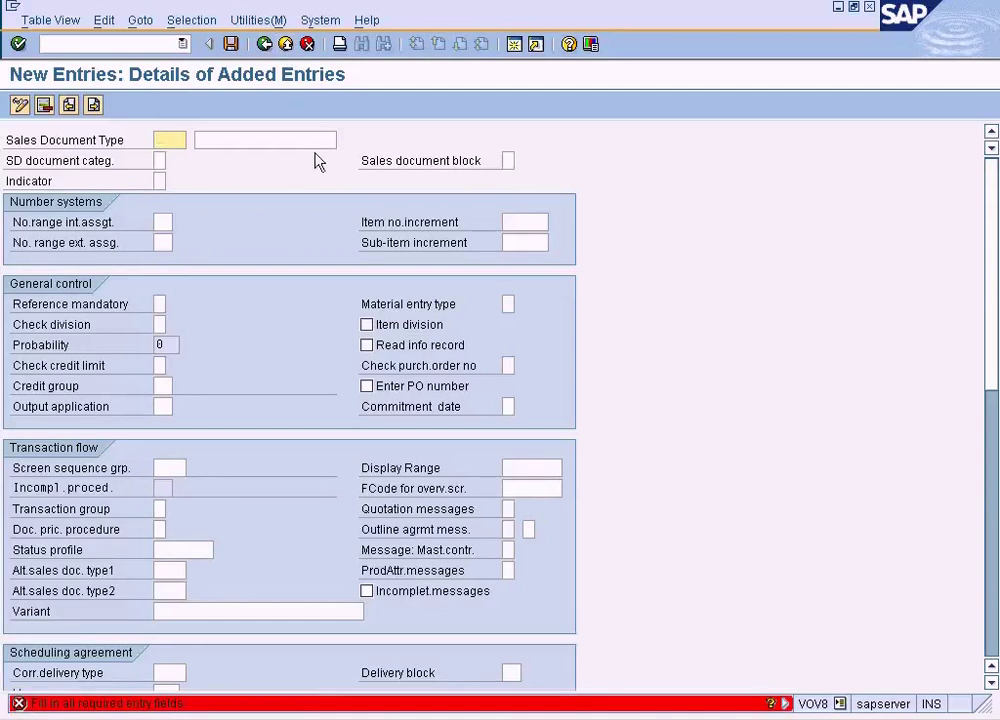
{"action": "left_click", "coordinate": [305, 45]}
{"action": "left_click", "coordinate": [279, 337]}
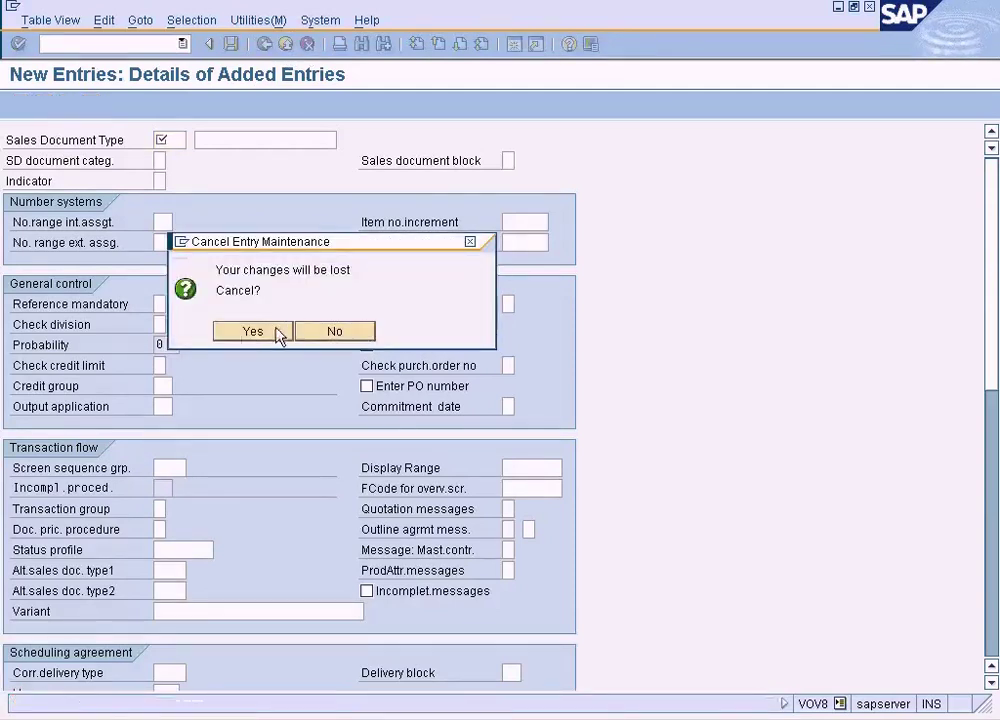
Step: Leave the IMG, close the activities overview and field help, and return to the Create Quotation initial screen
{"action": "left_click", "coordinate": [266, 44]}
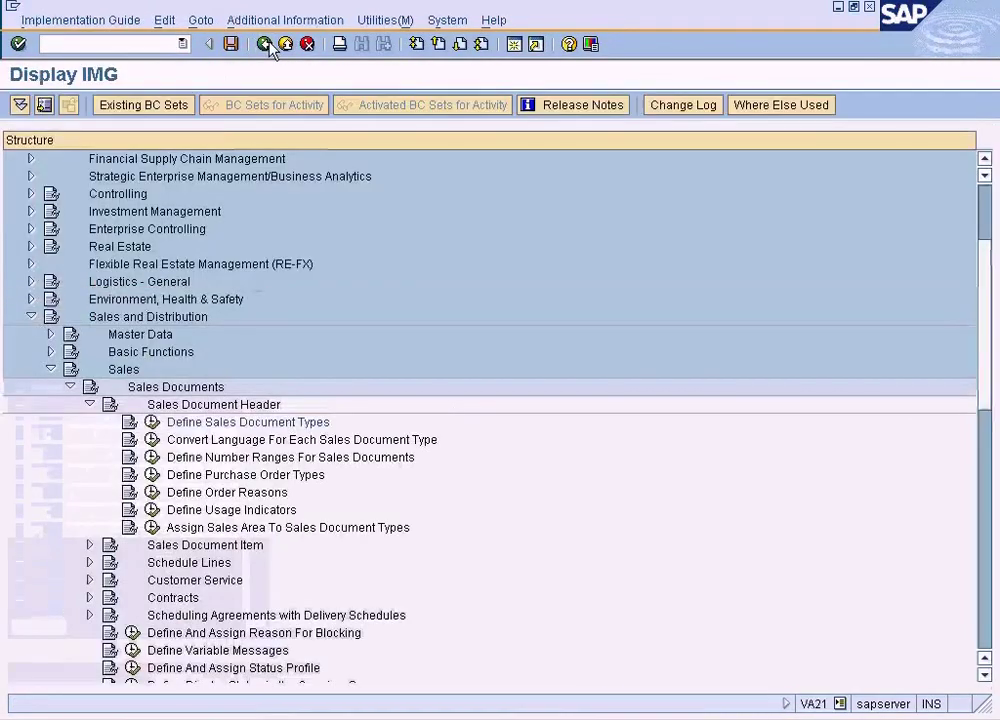
{"action": "left_click", "coordinate": [266, 44]}
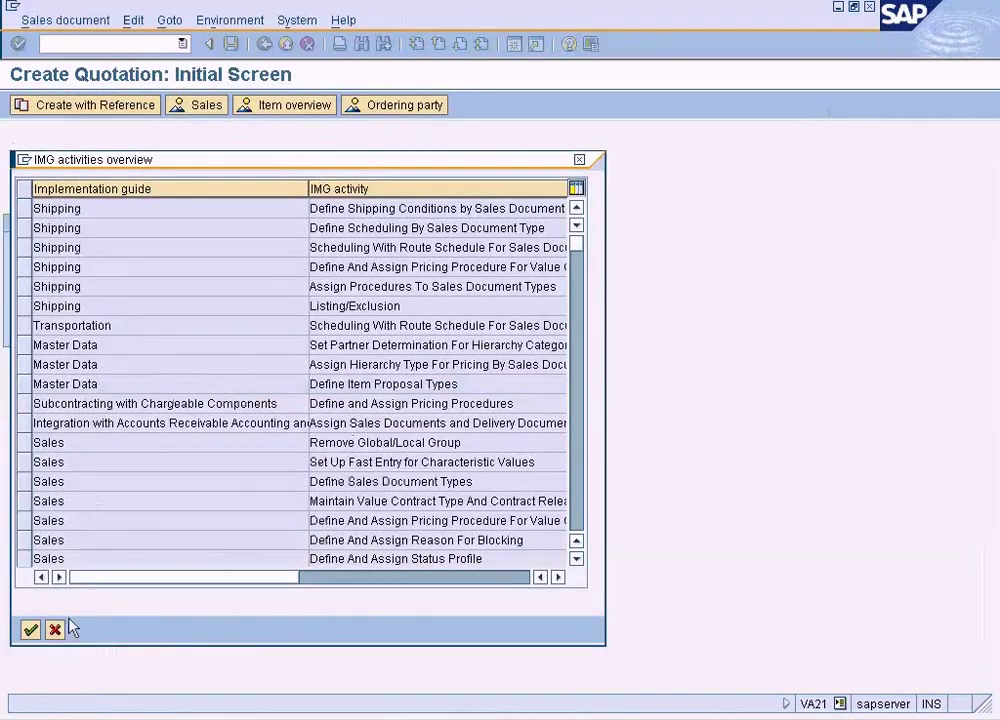
{"action": "left_click", "coordinate": [55, 631]}
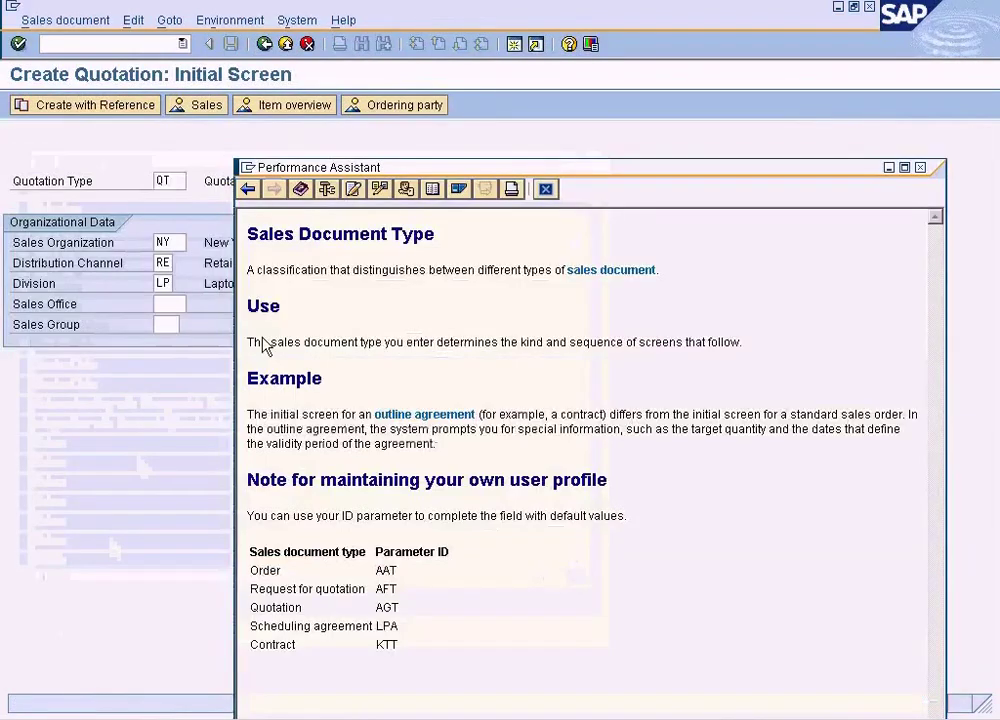
{"action": "left_click", "coordinate": [540, 188]}
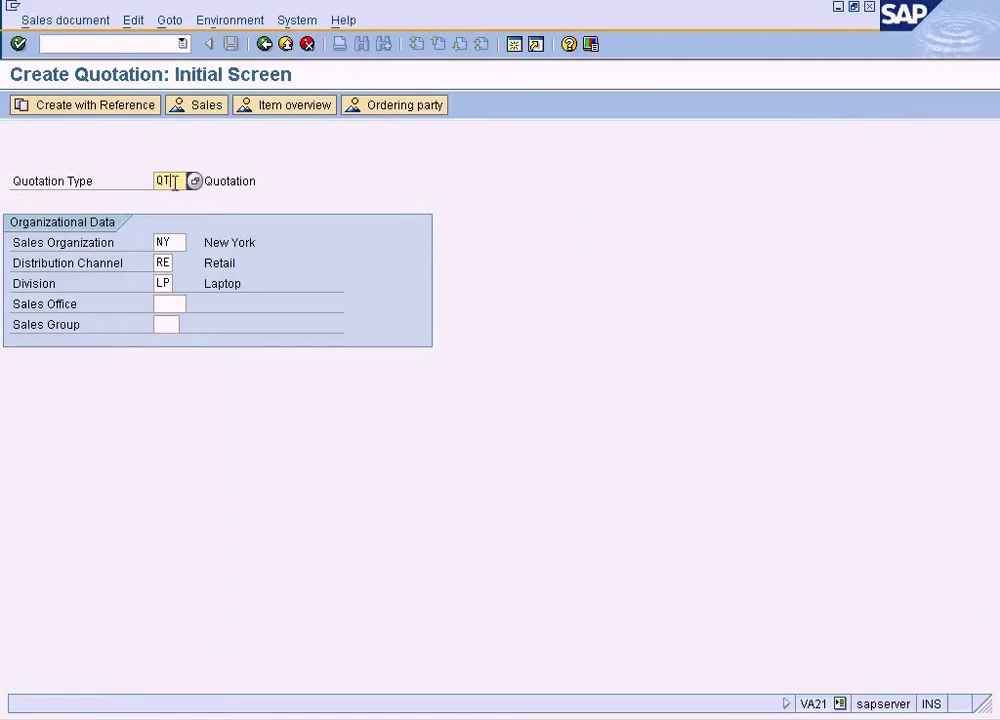
Step: Check sales organization NY, distribution channel RE and division LP, and continue to the overview of the QT quotation
{"action": "left_click", "coordinate": [171, 242]}
{"action": "key", "text": "Tab"}
{"action": "key", "text": "Tab"}
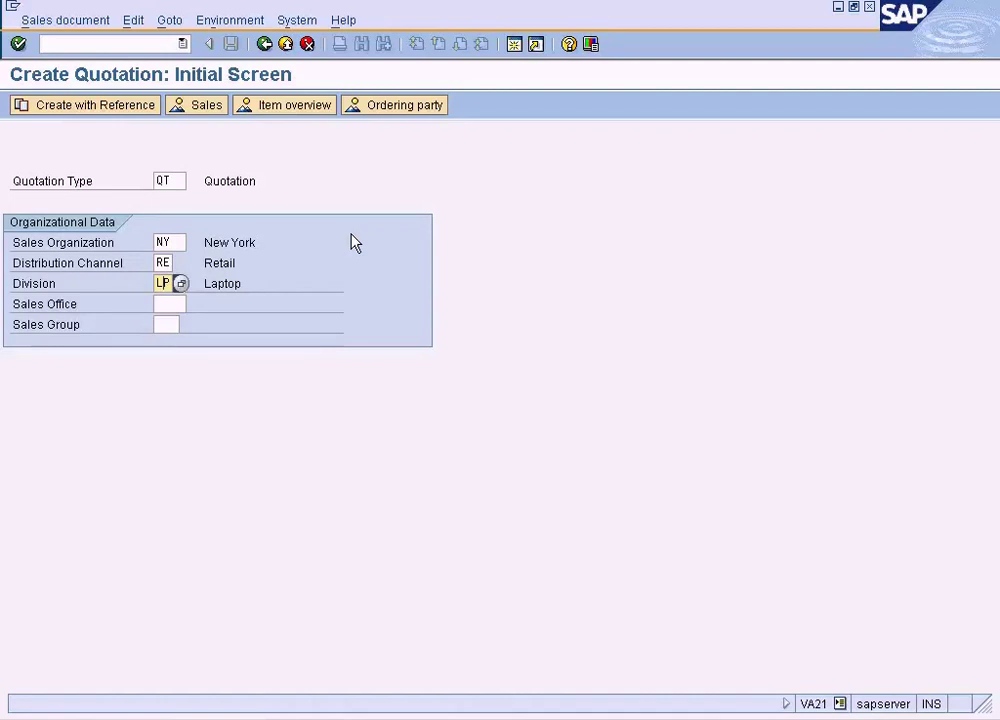
{"action": "key", "text": "Return"}
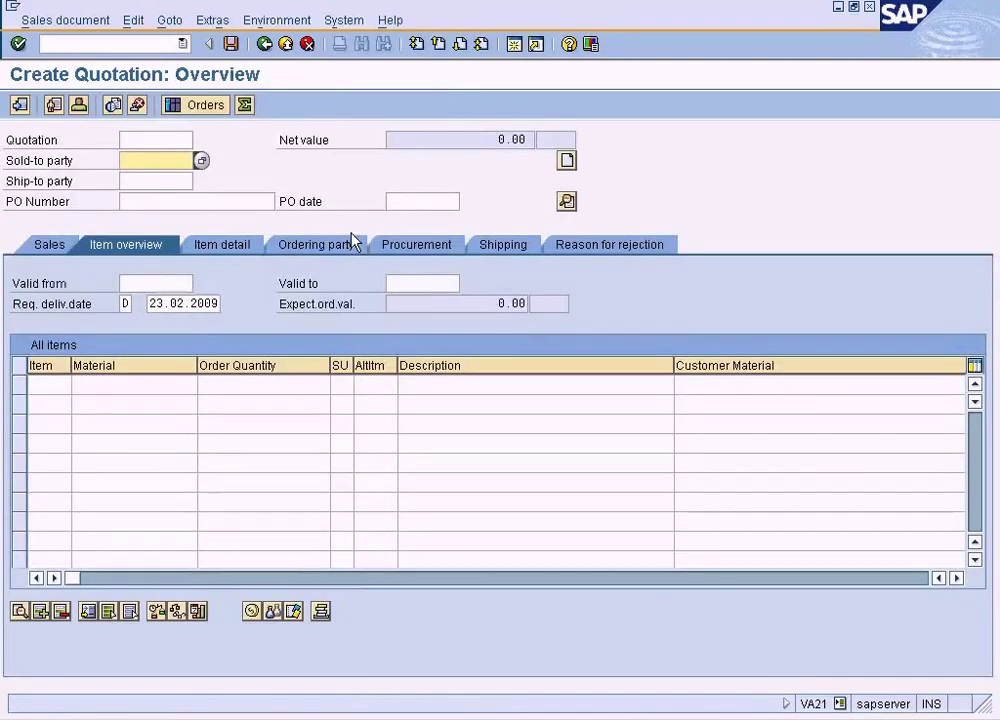
Step: Enter the London customer as sold-to party by searching customers per sales group for NY, RE and LP, and confirm it
{"action": "left_click", "coordinate": [201, 161]}
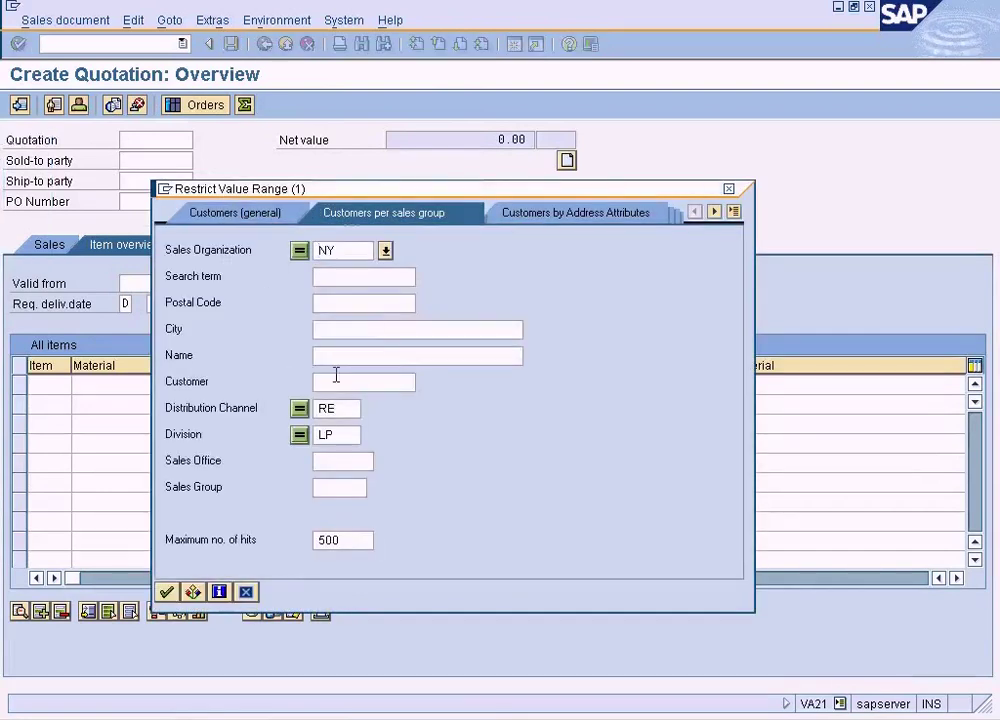
{"action": "left_click", "coordinate": [167, 591]}
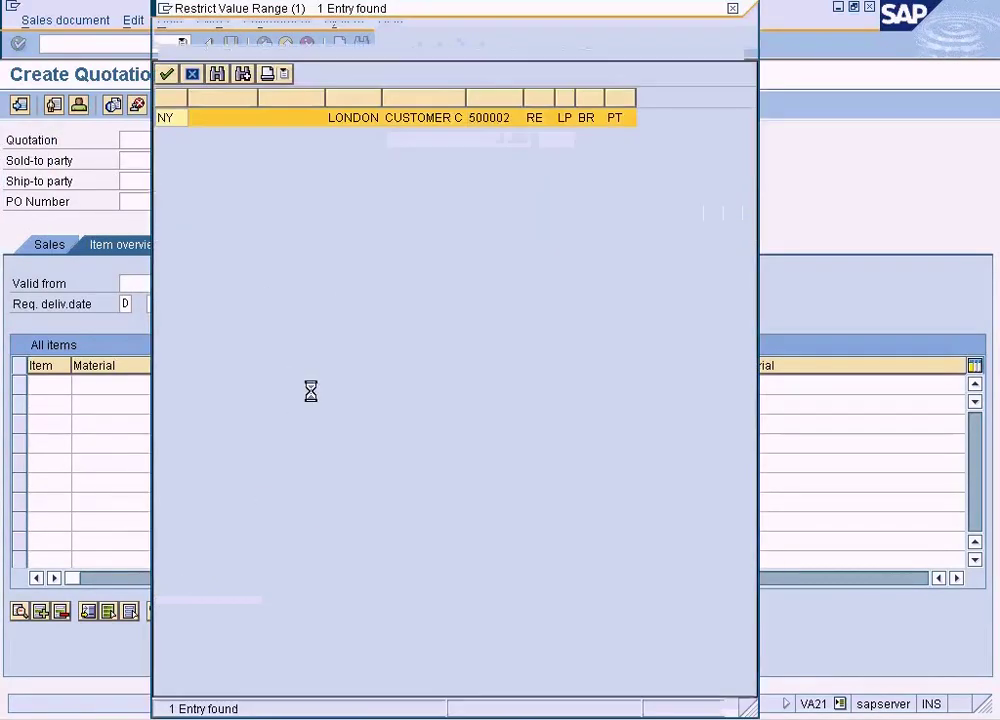
{"action": "double_click", "coordinate": [368, 128]}
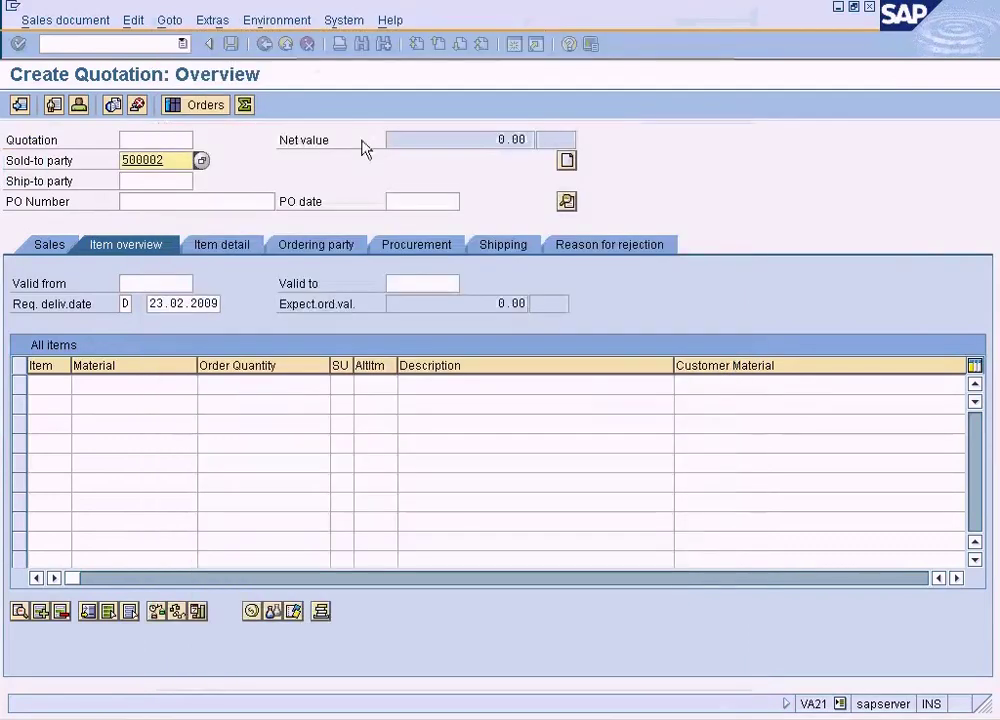
{"action": "key", "text": "Return"}
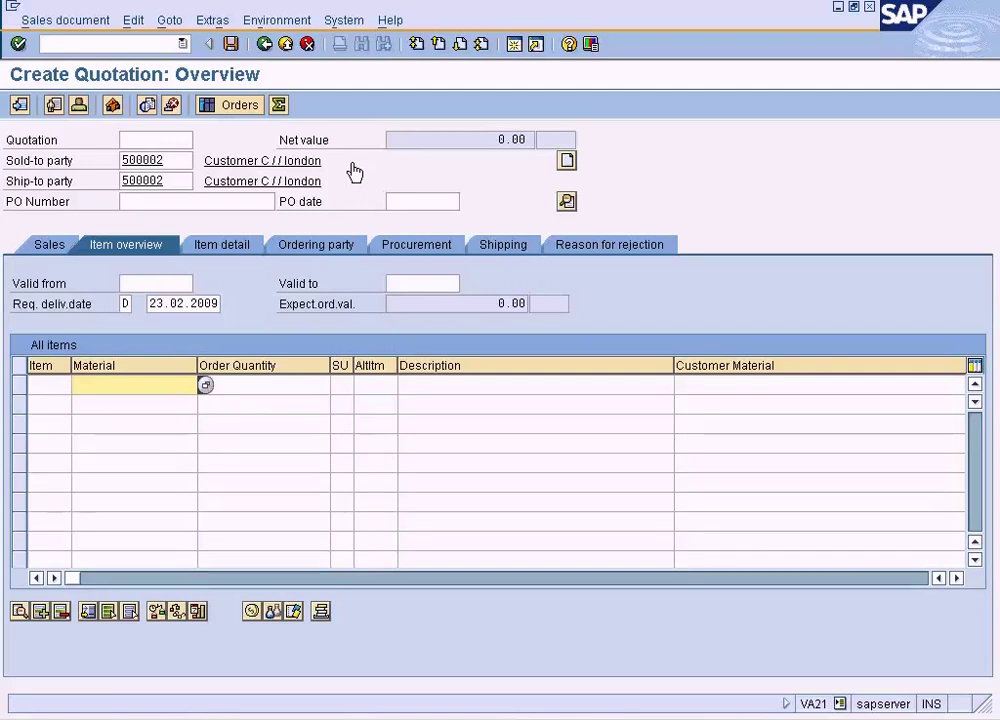
Step: Compare the quotation's Sales and Item overview data, and return to the requested delivery date in the Sales data
{"action": "left_click", "coordinate": [52, 246]}
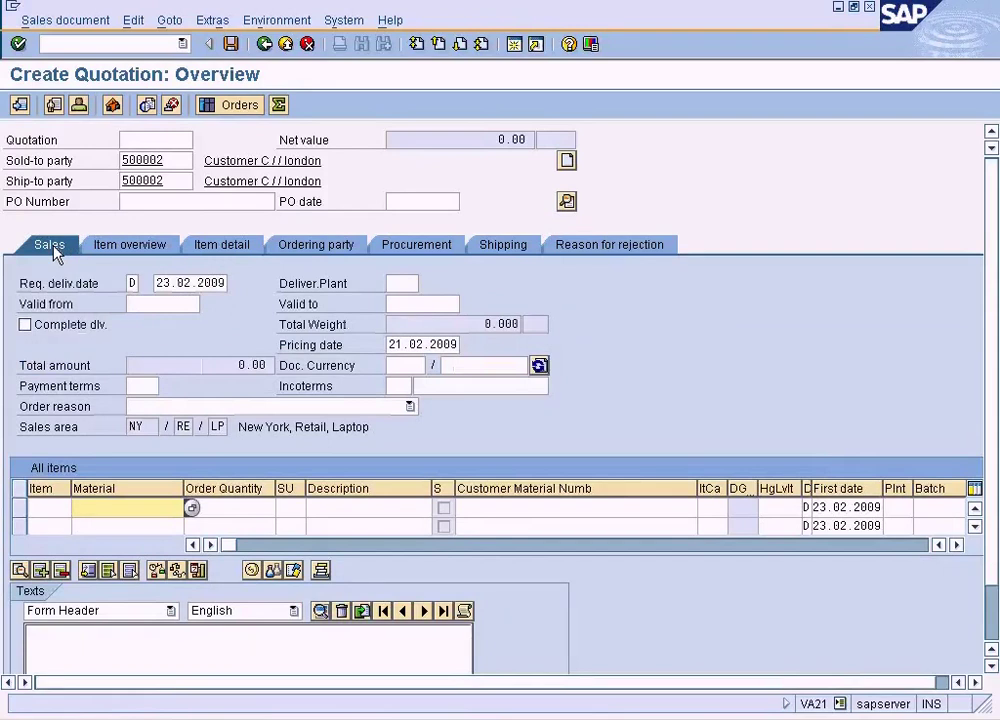
{"action": "left_click", "coordinate": [120, 245]}
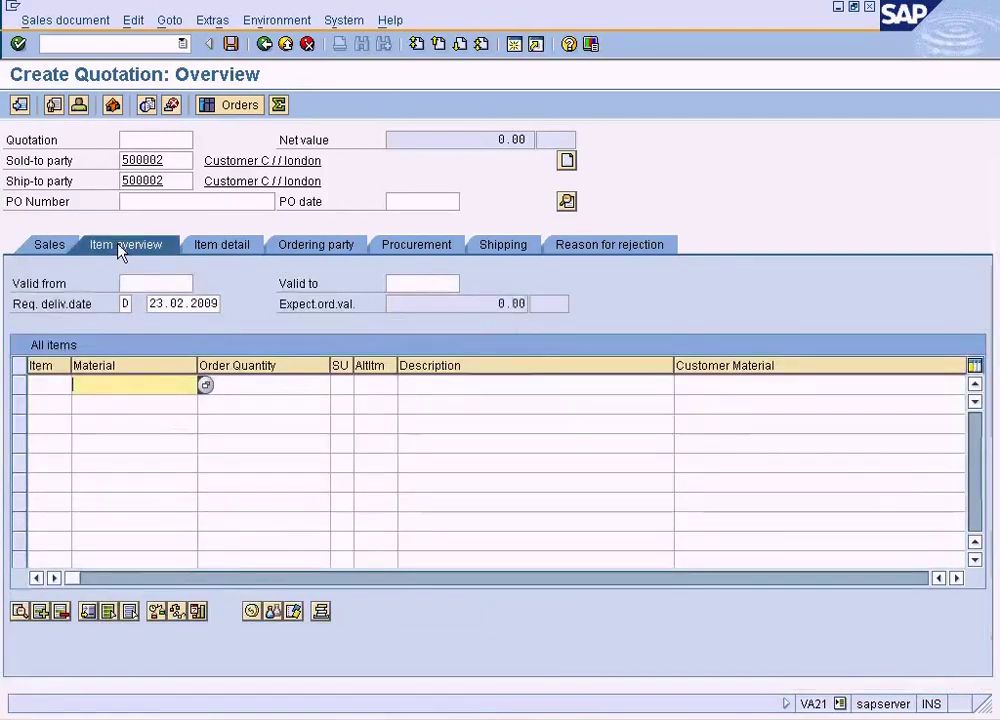
{"action": "left_click", "coordinate": [58, 246]}
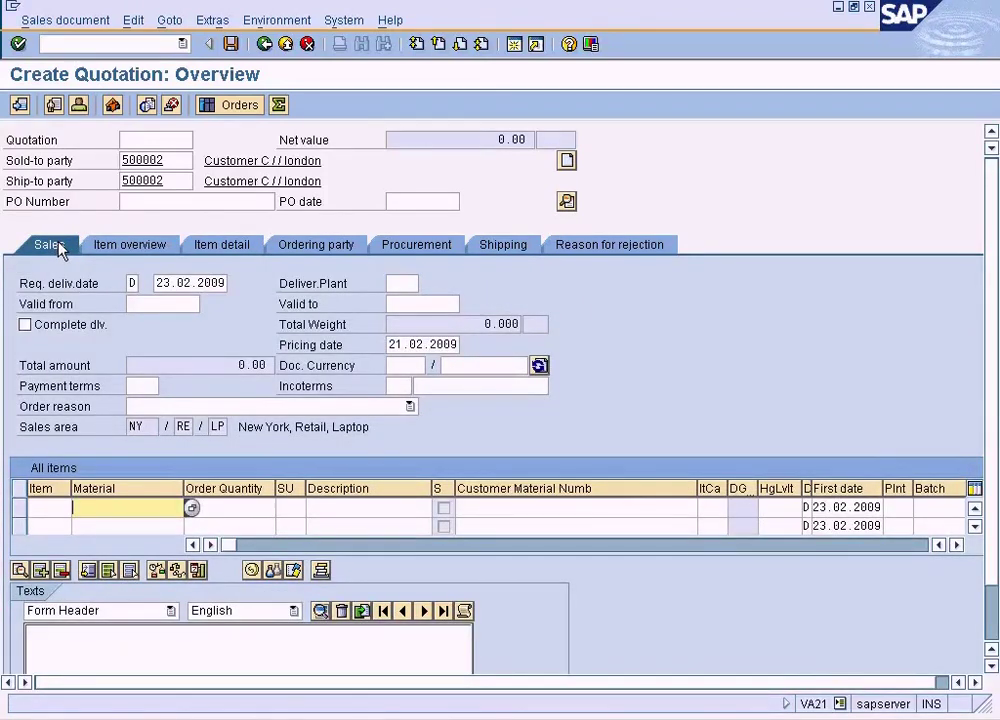
{"action": "left_click", "coordinate": [181, 279]}
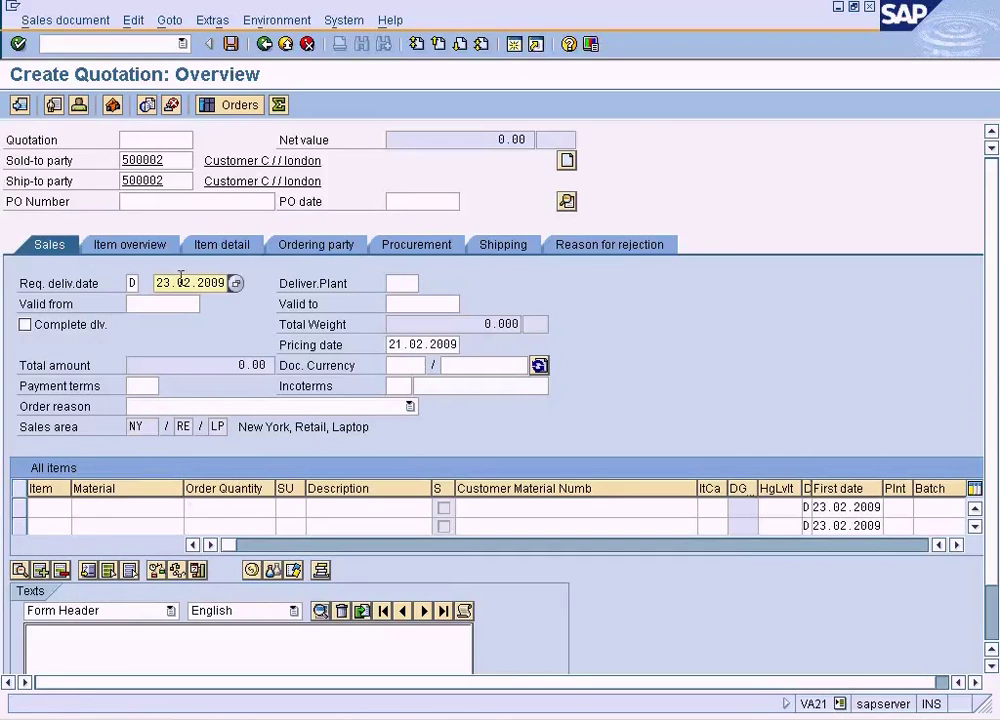
Step: Search the materials by description without restrictions for the quotation's first item
{"action": "left_click", "coordinate": [134, 507]}
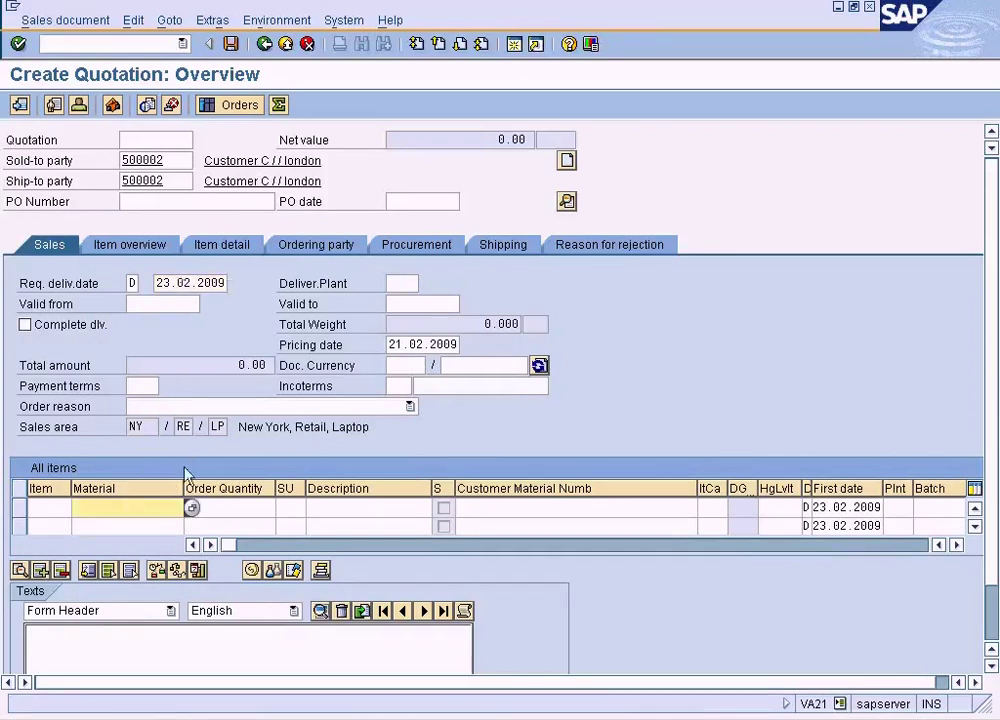
{"action": "left_click", "coordinate": [191, 508]}
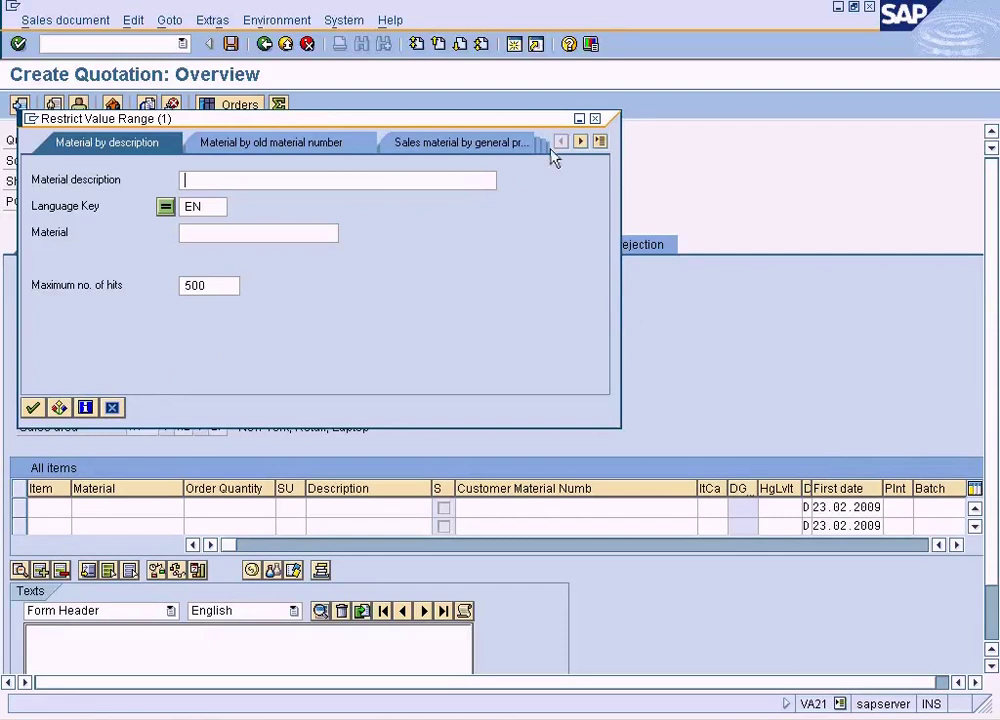
{"action": "left_click", "coordinate": [600, 142]}
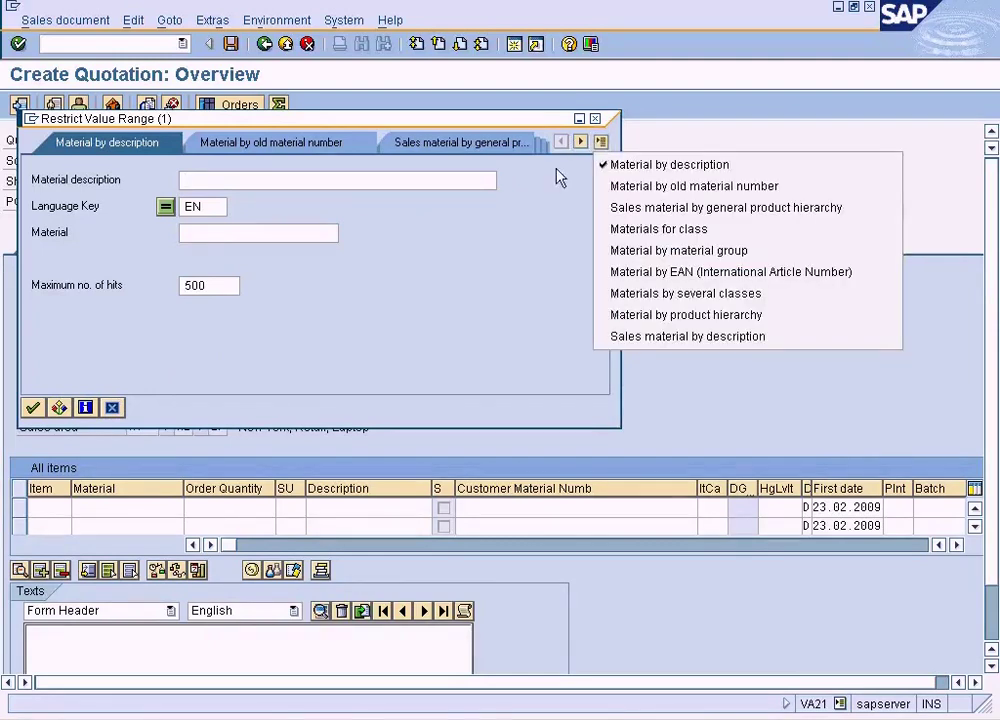
{"action": "left_click", "coordinate": [545, 268]}
{"action": "left_click", "coordinate": [33, 407]}
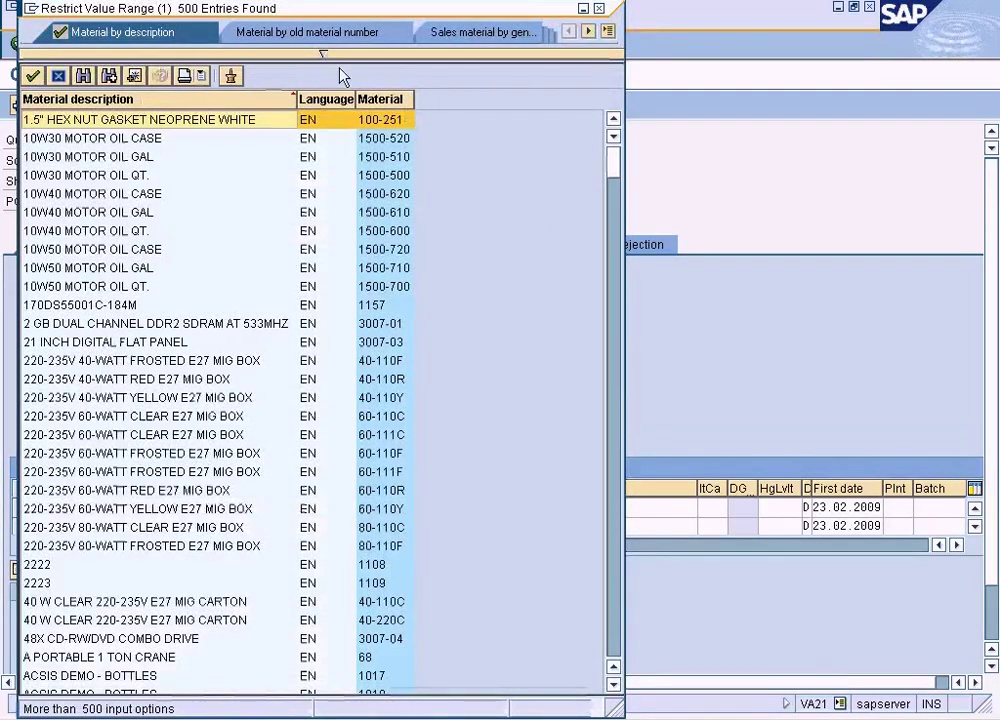
Step: Search sales materials by description for sales organization NY and distribution channel RE, and take material 1247 into the first item
{"action": "left_click", "coordinate": [322, 52]}
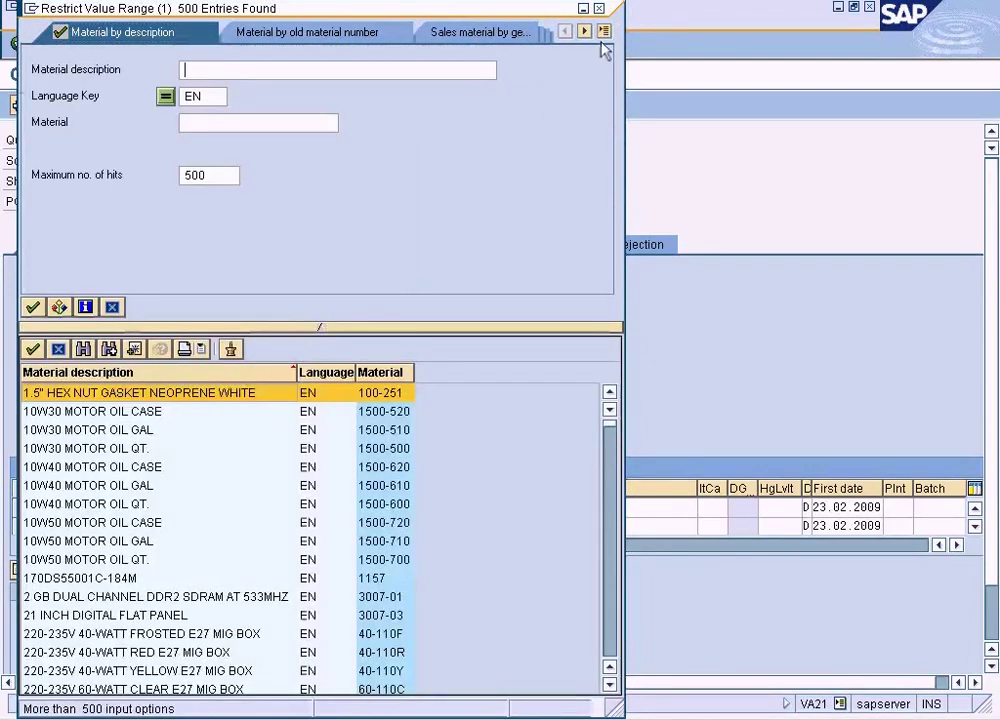
{"action": "left_click", "coordinate": [604, 32]}
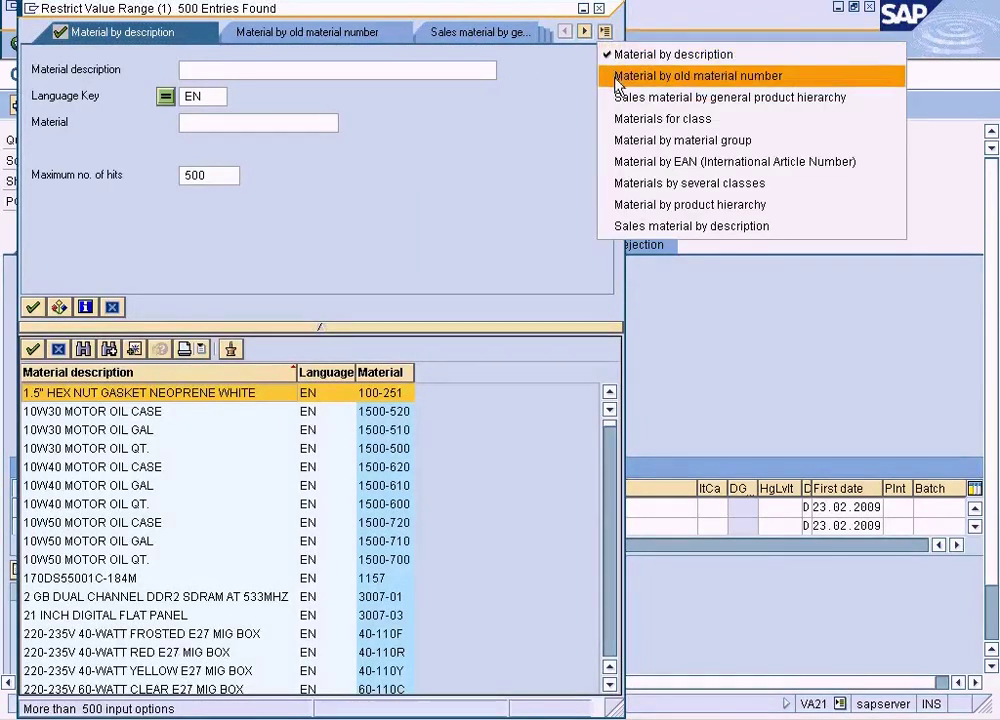
{"action": "left_click", "coordinate": [607, 226]}
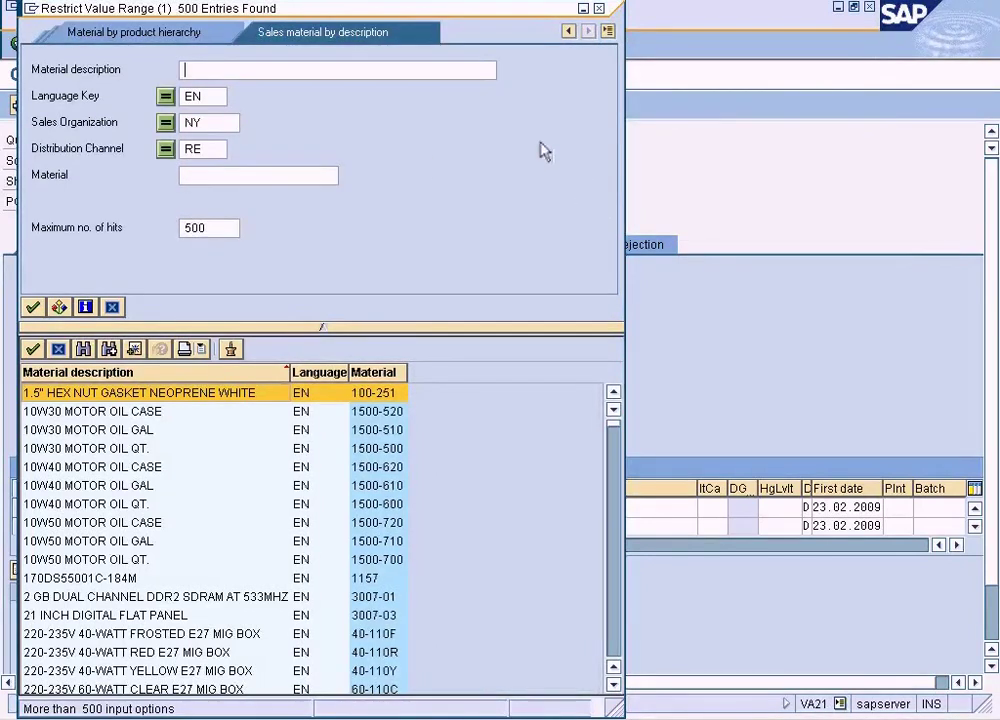
{"action": "left_click", "coordinate": [338, 175]}
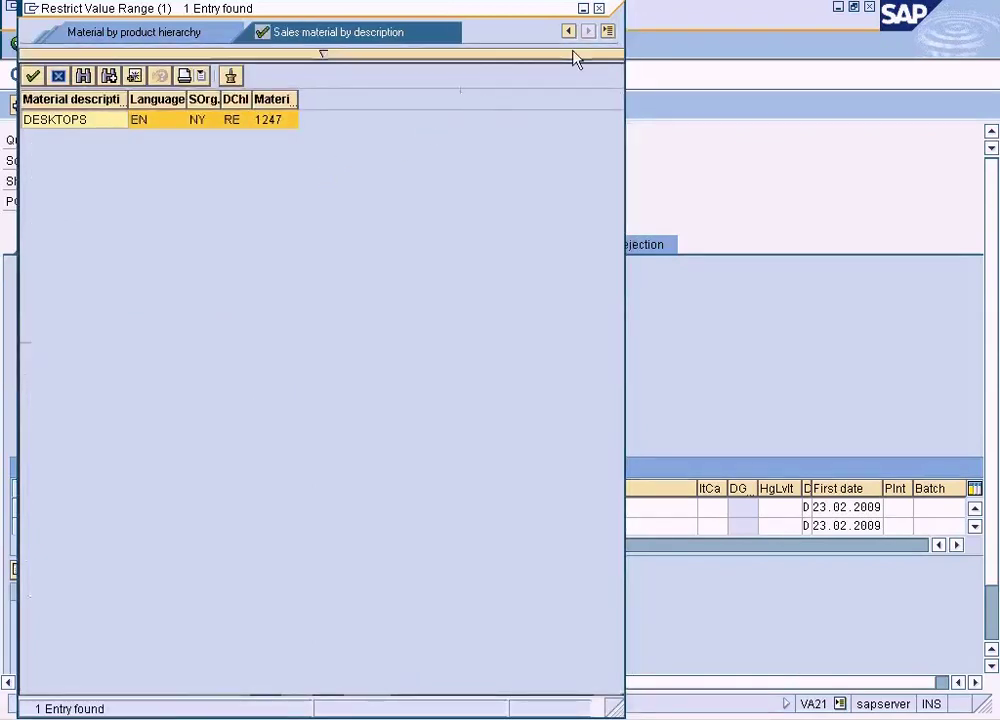
{"action": "left_click", "coordinate": [607, 31]}
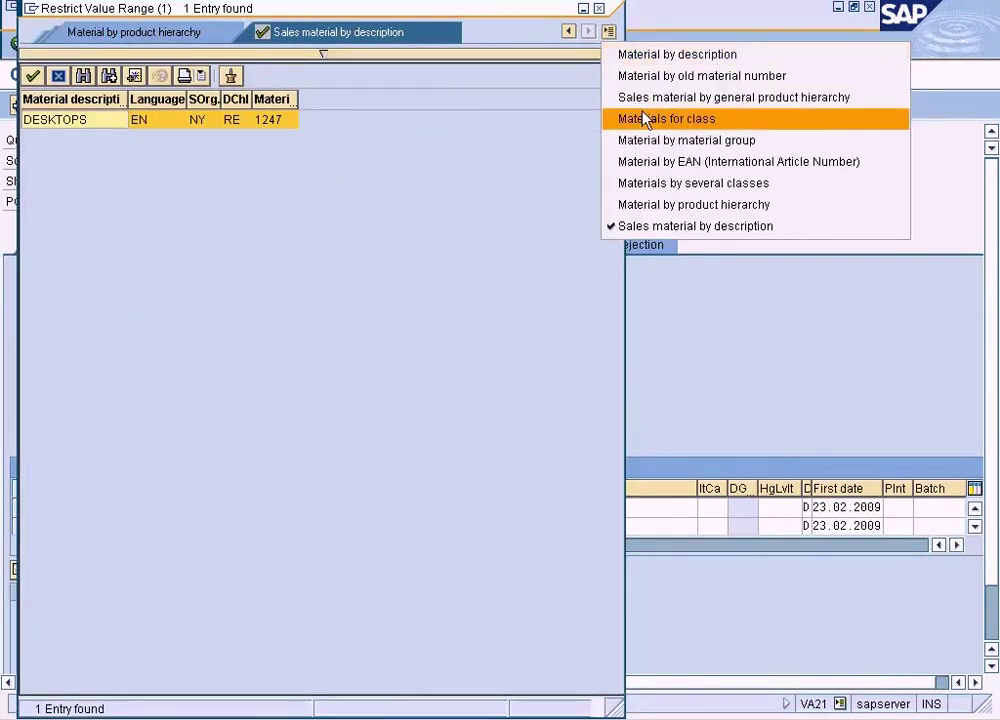
{"action": "left_click", "coordinate": [652, 235]}
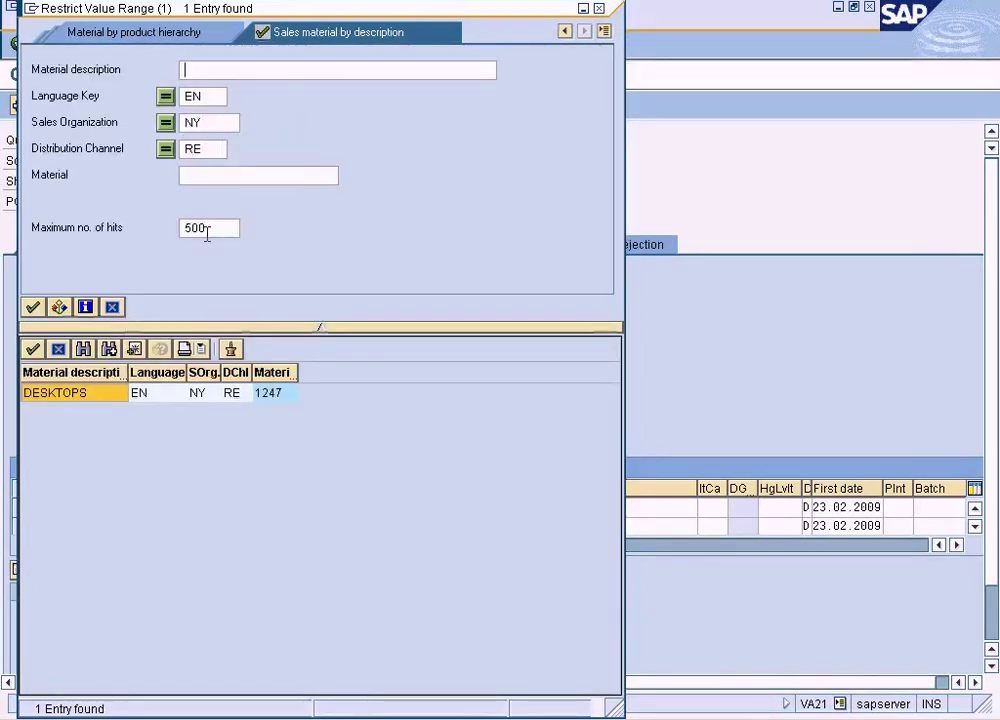
{"action": "left_click", "coordinate": [103, 393]}
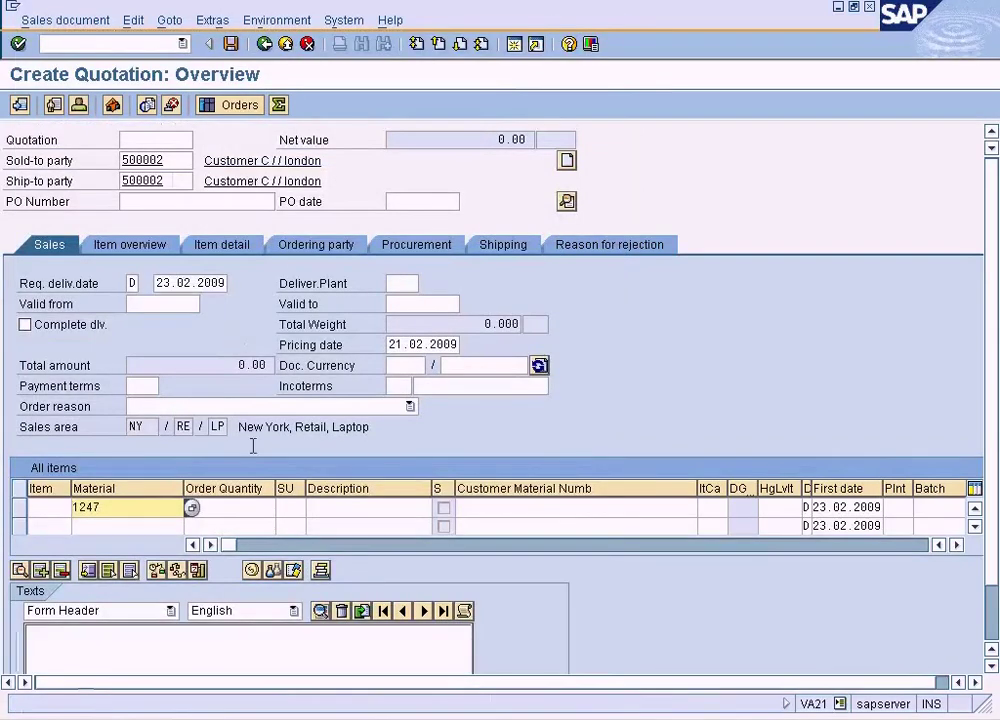
Step: Set the order quantity of material 1247 to 10 and confirm the item
{"action": "left_click", "coordinate": [243, 504]}
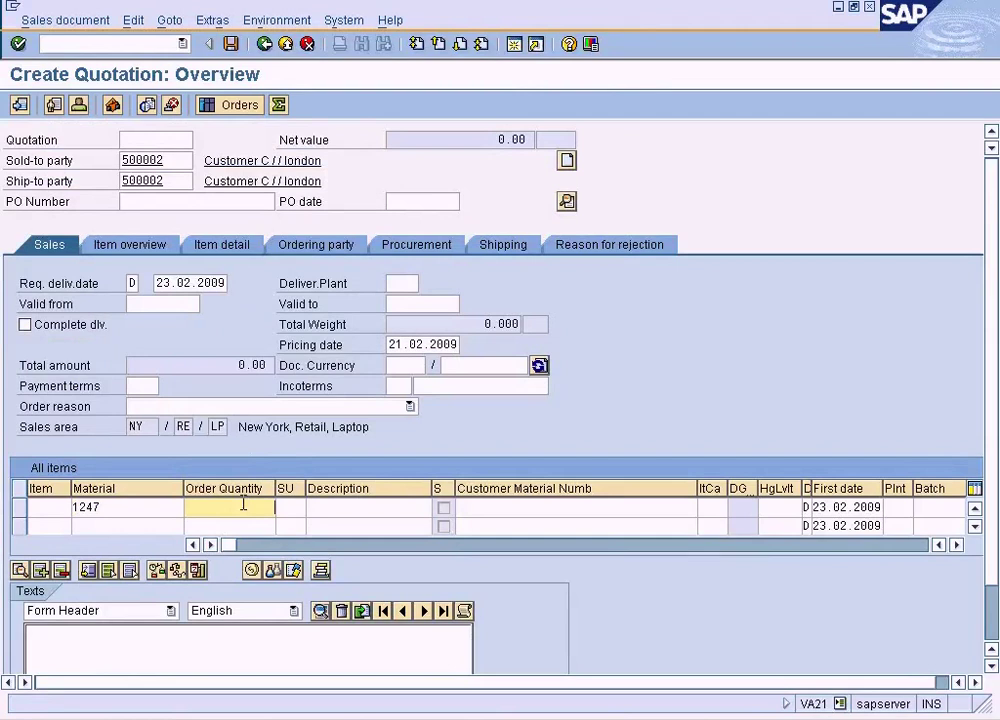
{"action": "type", "text": "10"}
{"action": "key", "text": "Tab"}
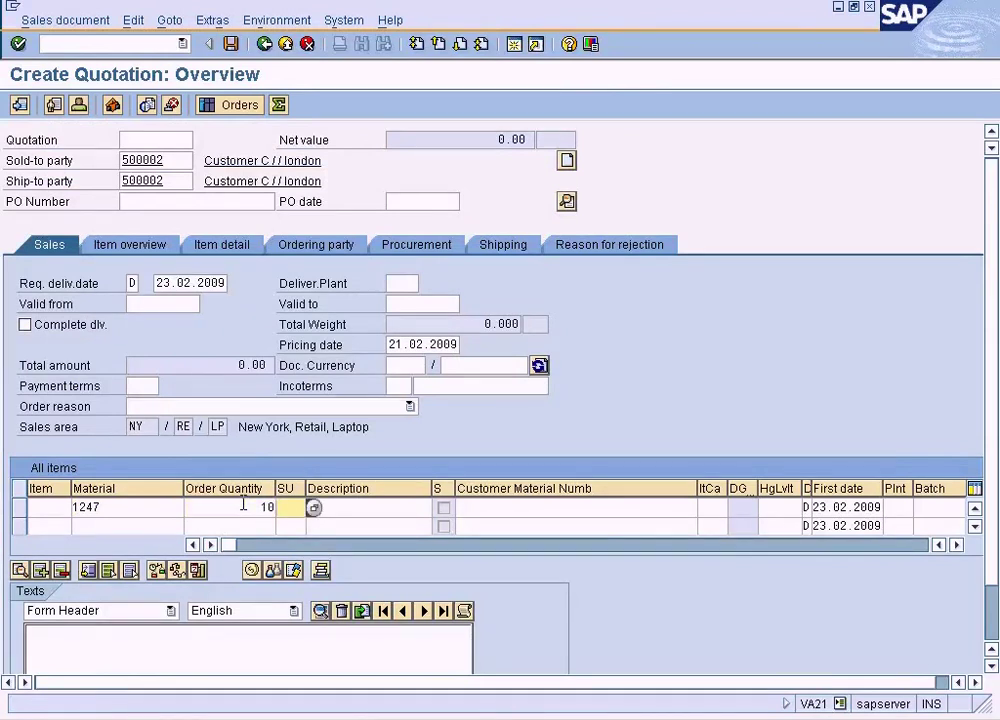
{"action": "left_click", "coordinate": [348, 509]}
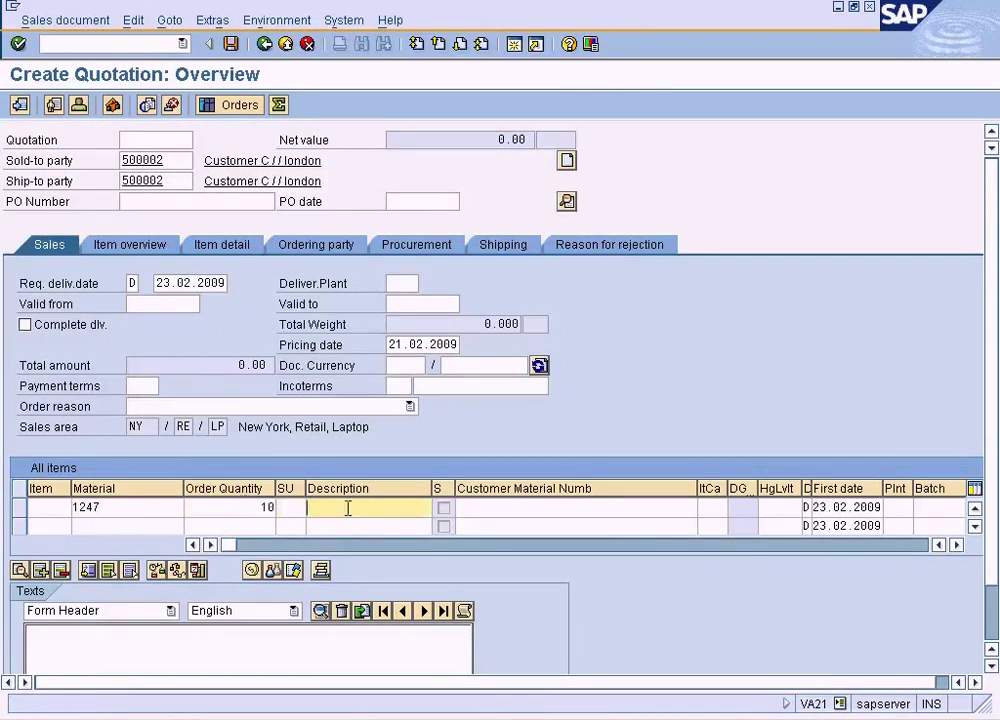
{"action": "left_click", "coordinate": [253, 505]}
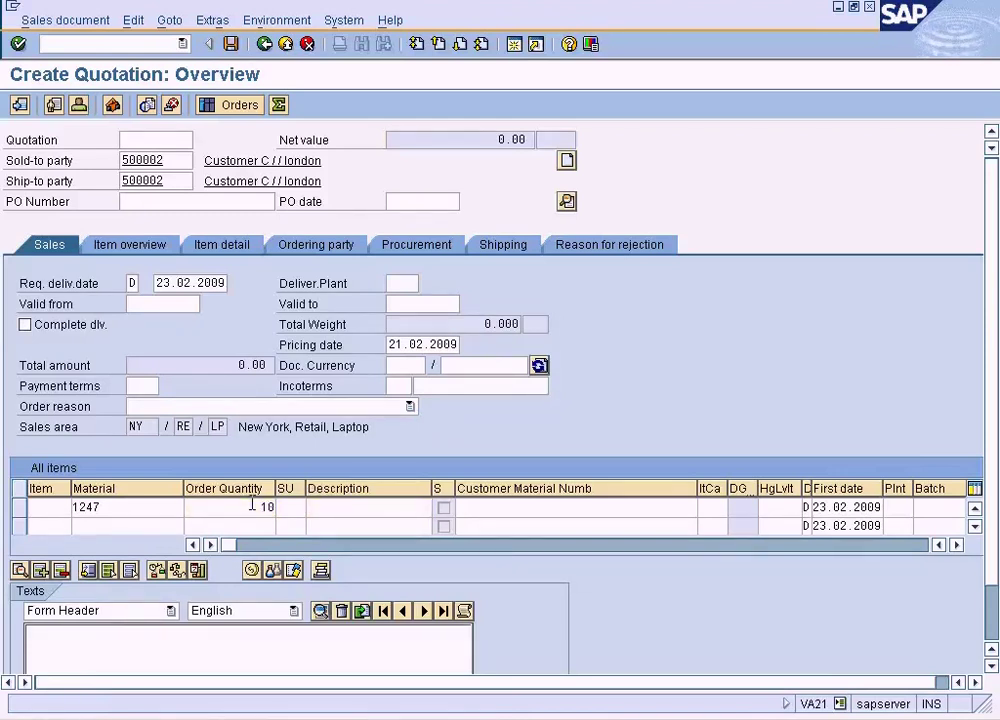
{"action": "key", "text": "Return"}
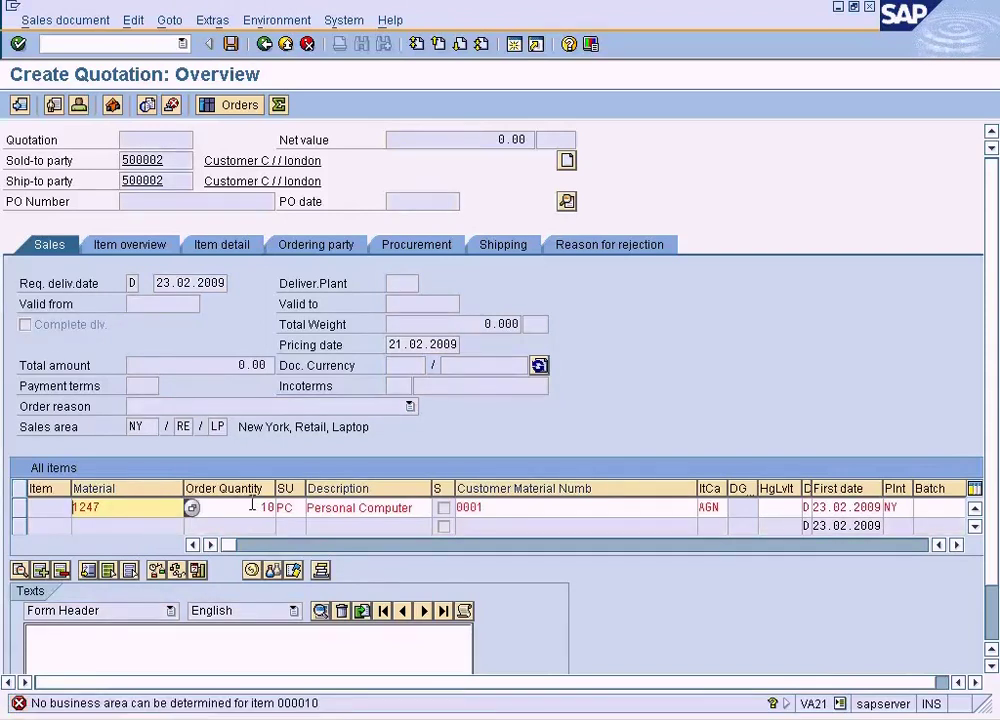
Step: Check the item's customer material number, highlight Customer-Material Info Records in the SAP SD Training document in Word, and return to the SAP quotation
{"action": "left_click", "coordinate": [547, 508]}
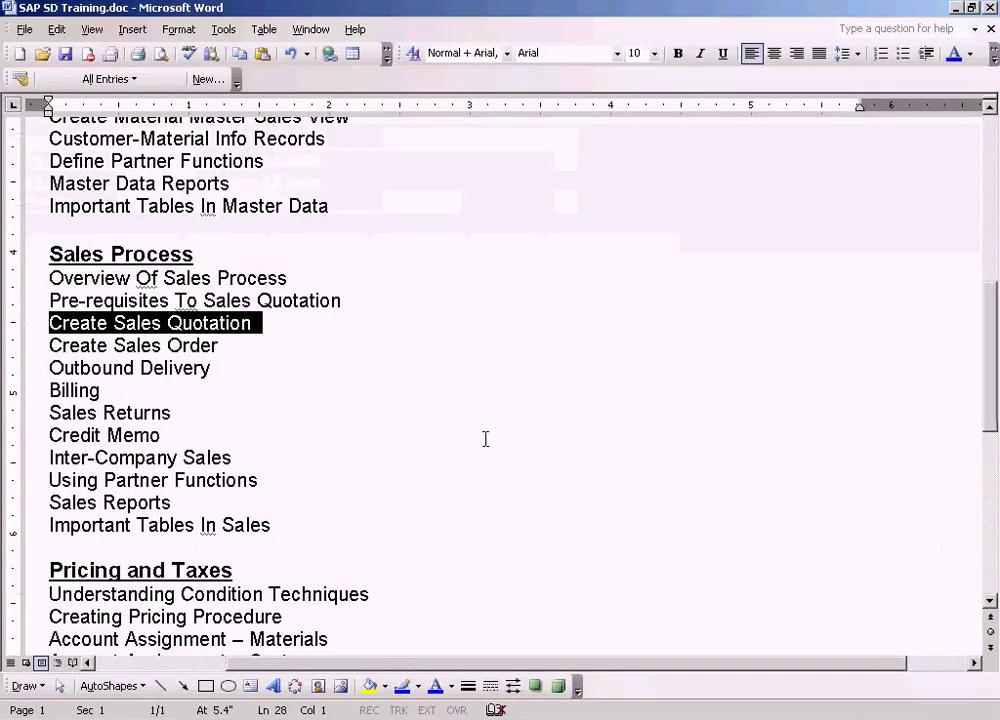
{"action": "left_click", "coordinate": [518, 364]}
{"action": "left_click_drag", "start_coordinate": [327, 140], "coordinate": [84, 140]}
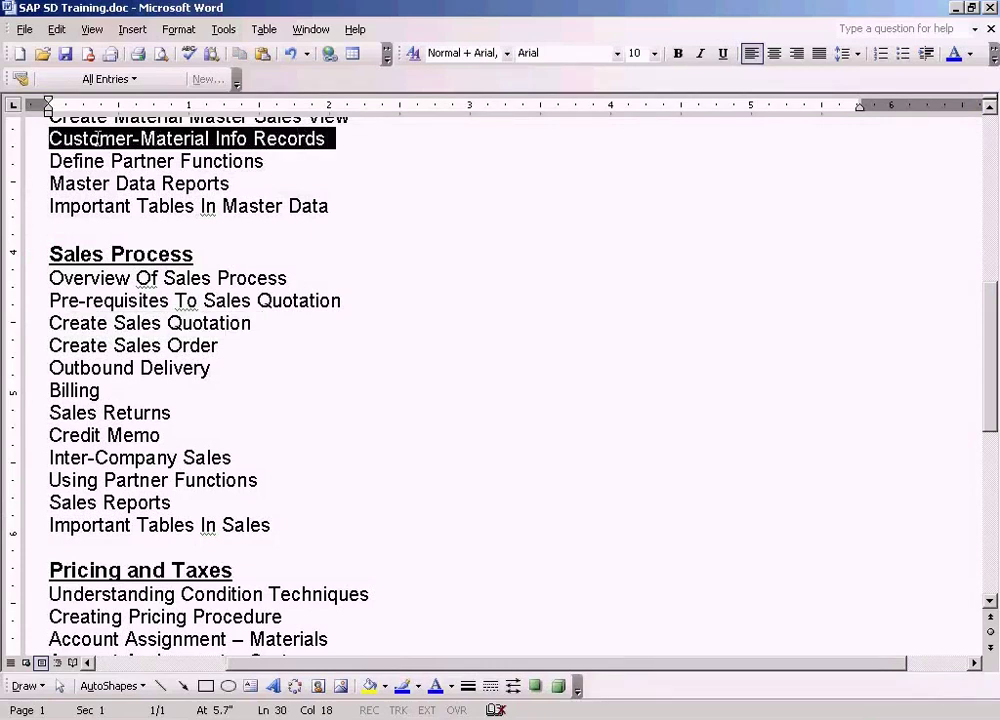
{"action": "left_click", "coordinate": [463, 714]}
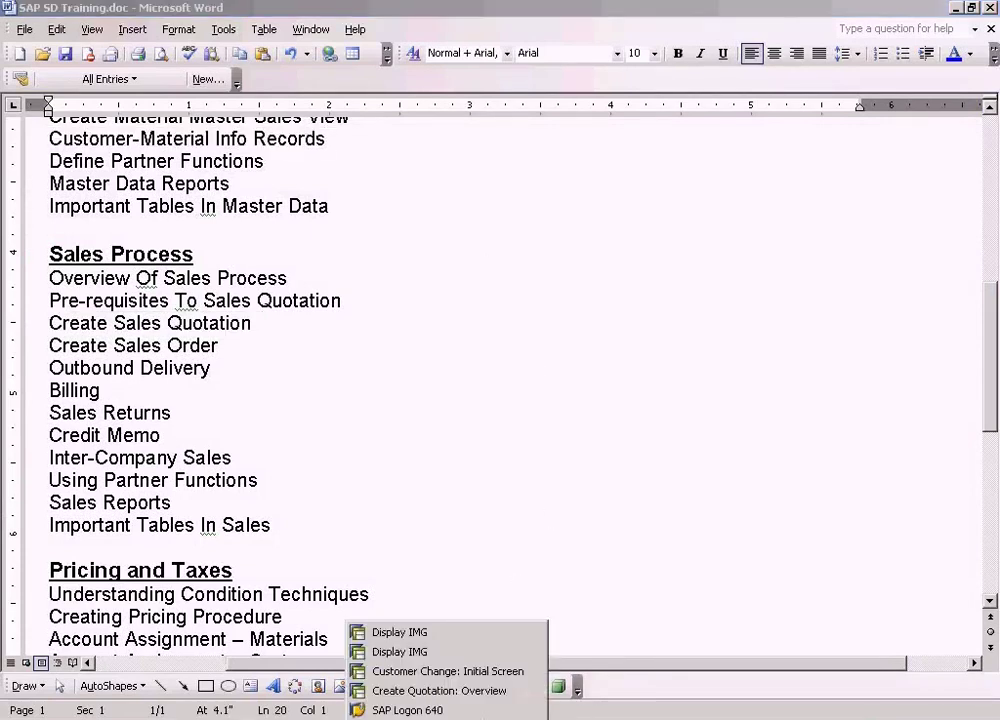
{"action": "left_click", "coordinate": [453, 690]}
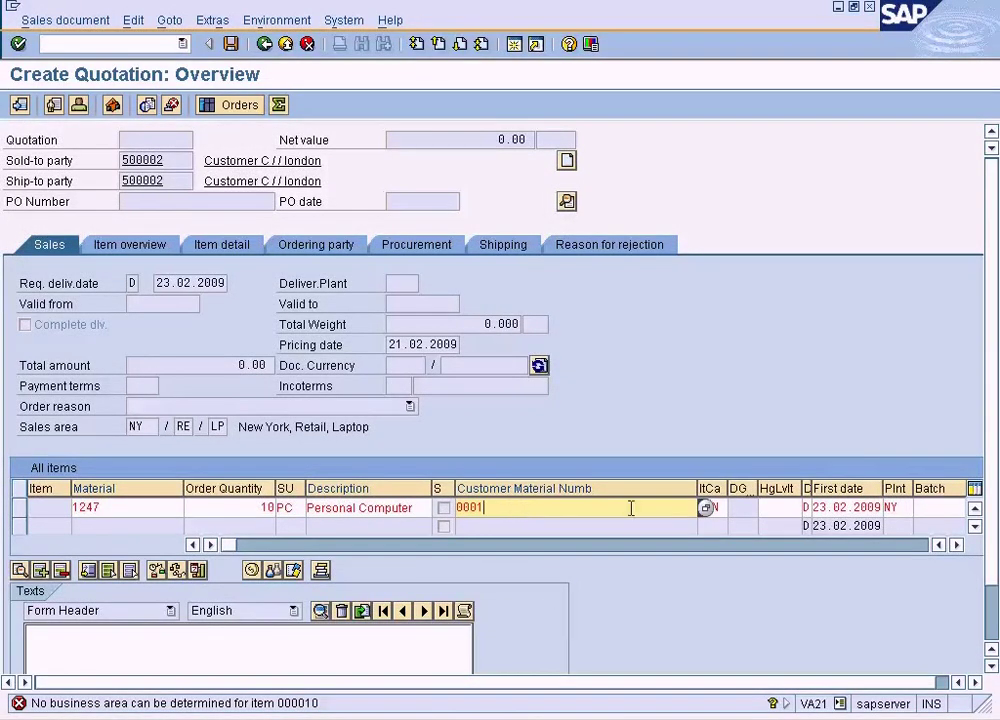
Step: Widen the item table's DG column slightly, then read and close the detailed explanation of the business area error
{"action": "left_click_drag", "start_coordinate": [729, 495], "coordinate": [736, 495]}
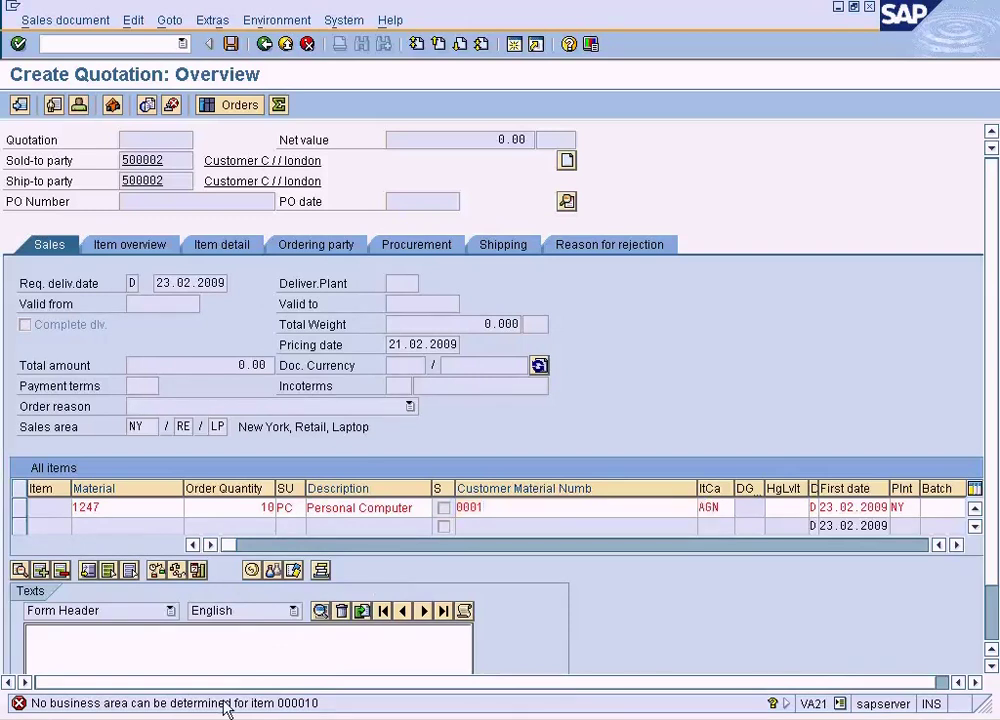
{"action": "double_click", "coordinate": [224, 704]}
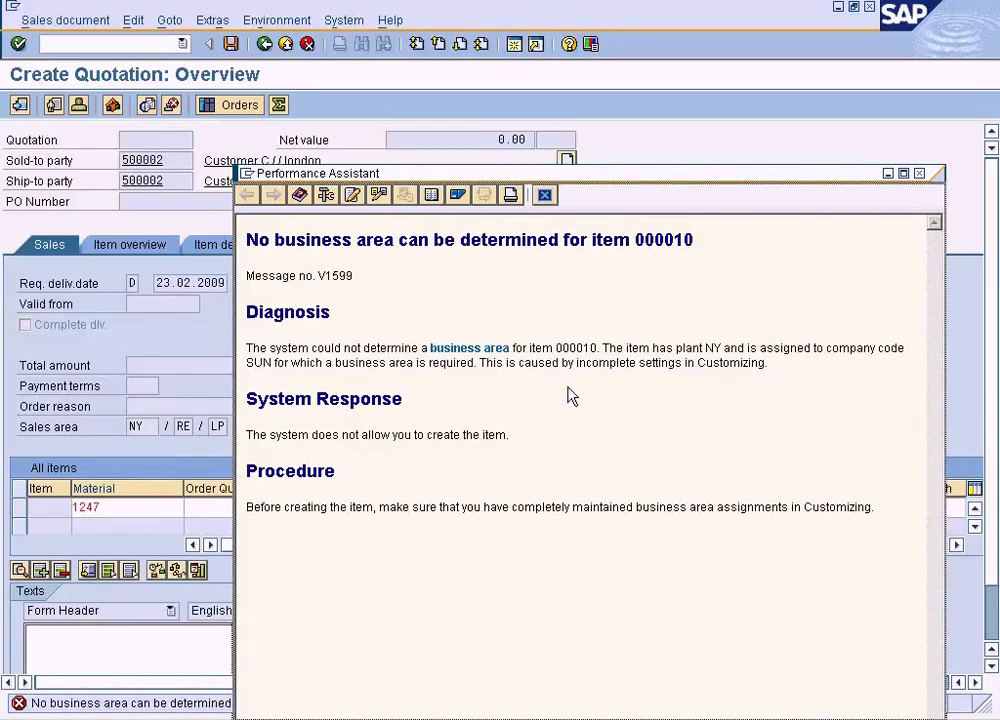
{"action": "left_click", "coordinate": [550, 196]}
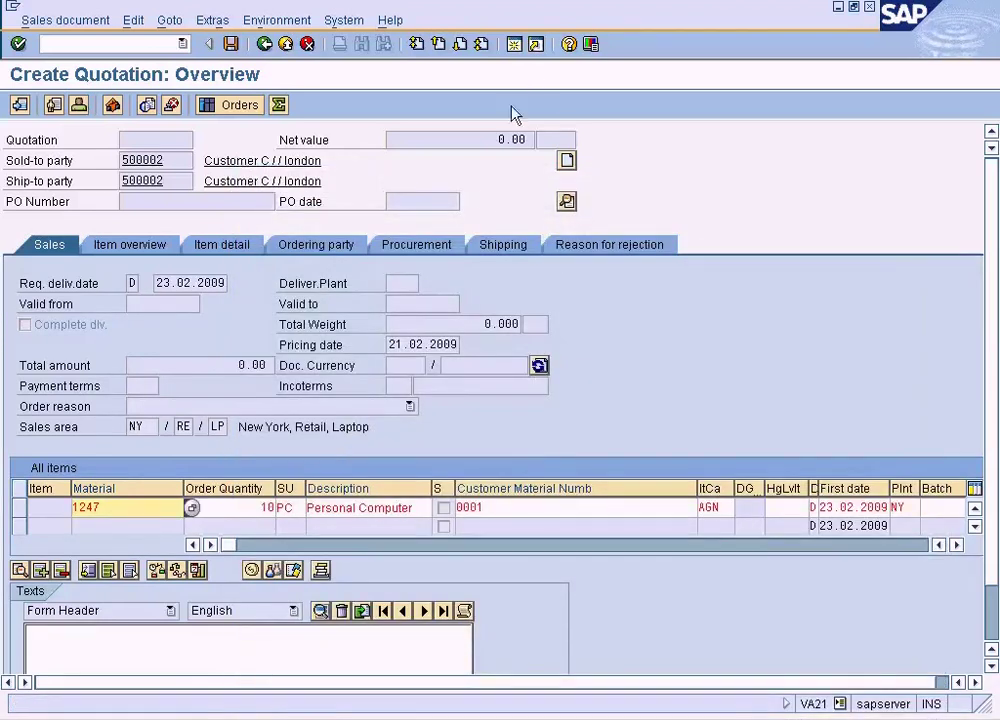
Step: Open a new session, start transaction SPRO and display the SAP Reference IMG
{"action": "left_click", "coordinate": [514, 44]}
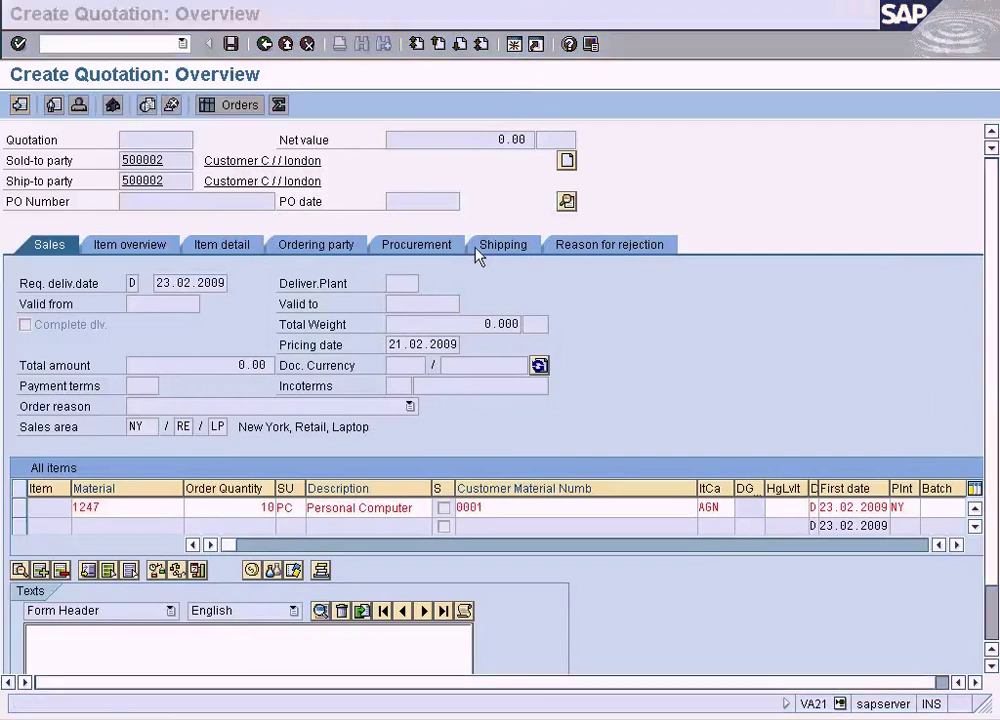
{"action": "type", "text": "/nsp"}
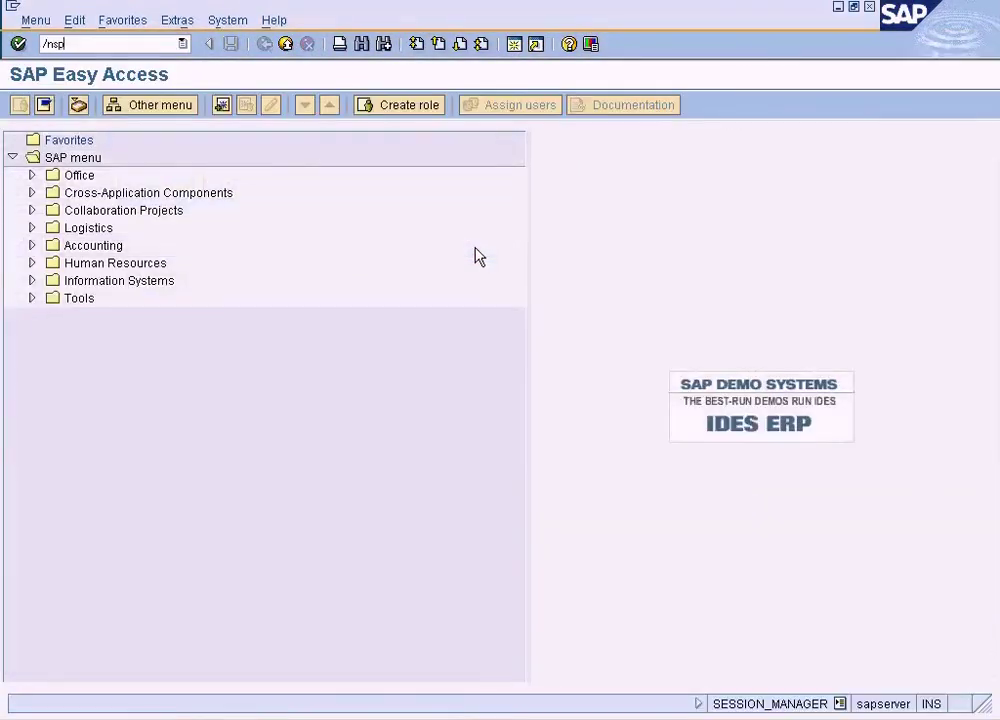
{"action": "type", "text": "ro"}
{"action": "key", "text": "Return"}
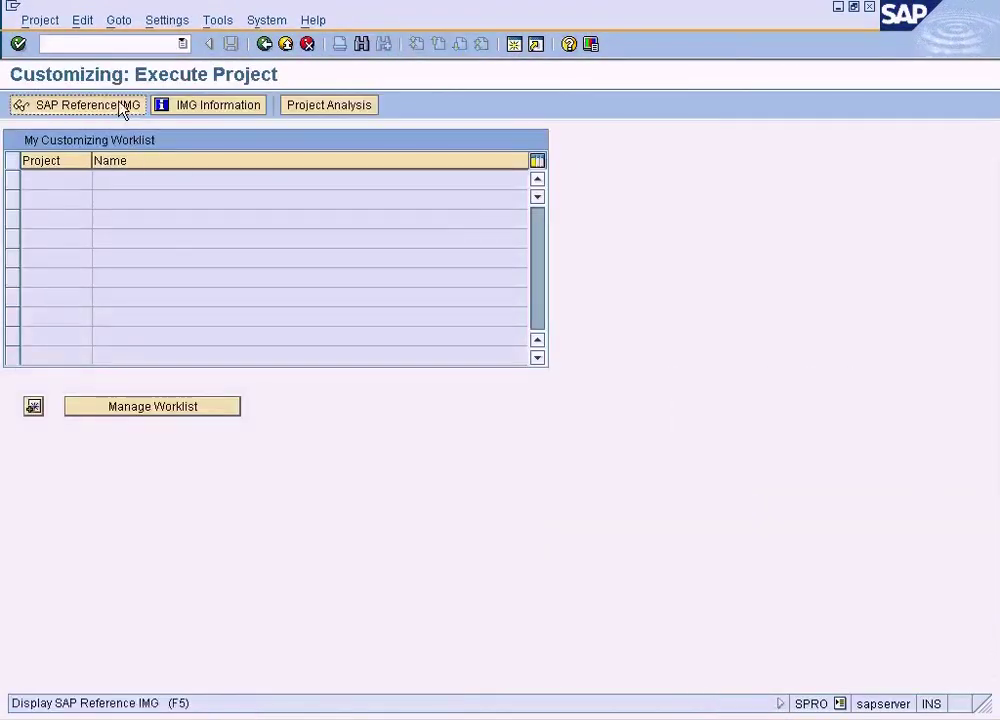
{"action": "left_click", "coordinate": [122, 107]}
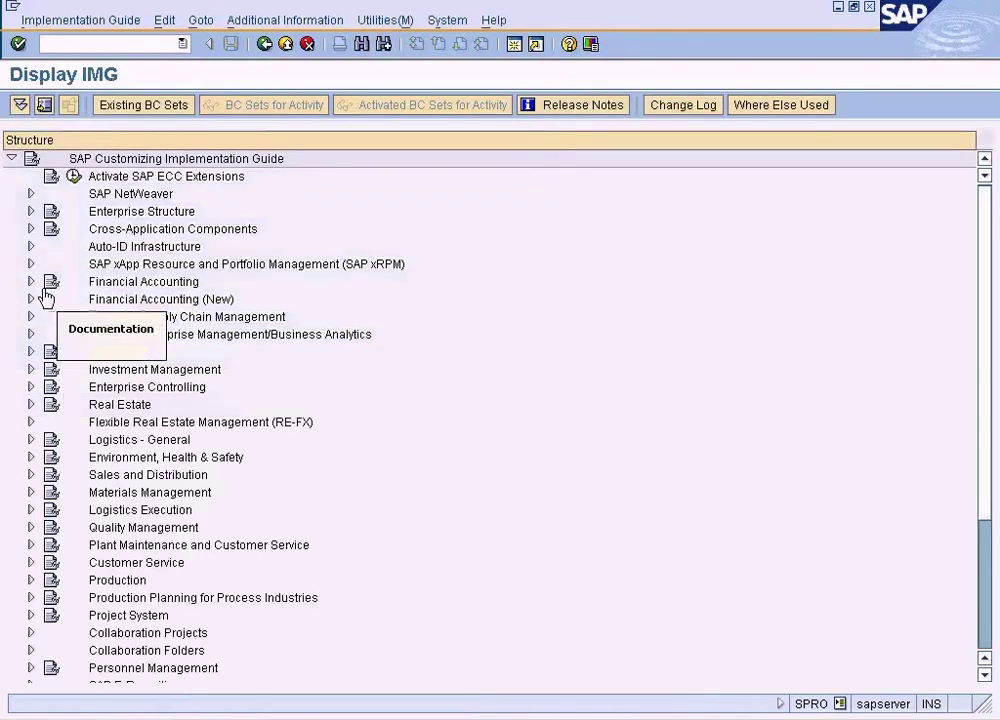
Step: Open the Enter Global Parameters activity for company codes under Financial Accounting Global Settings
{"action": "left_click", "coordinate": [31, 282]}
{"action": "left_click", "coordinate": [51, 300]}
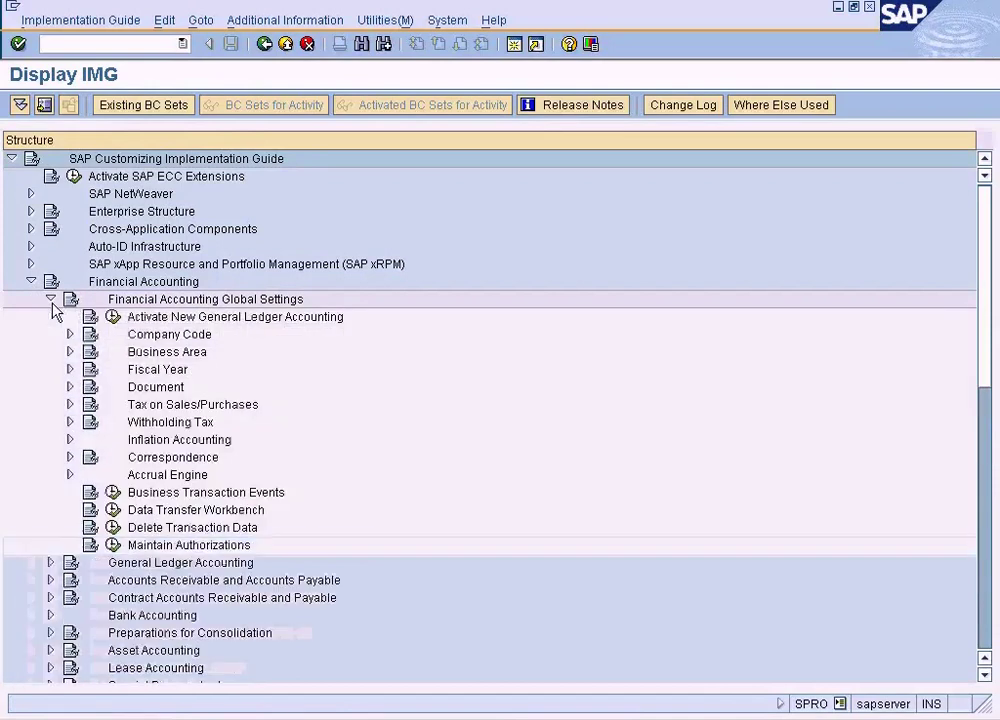
{"action": "left_click", "coordinate": [70, 334]}
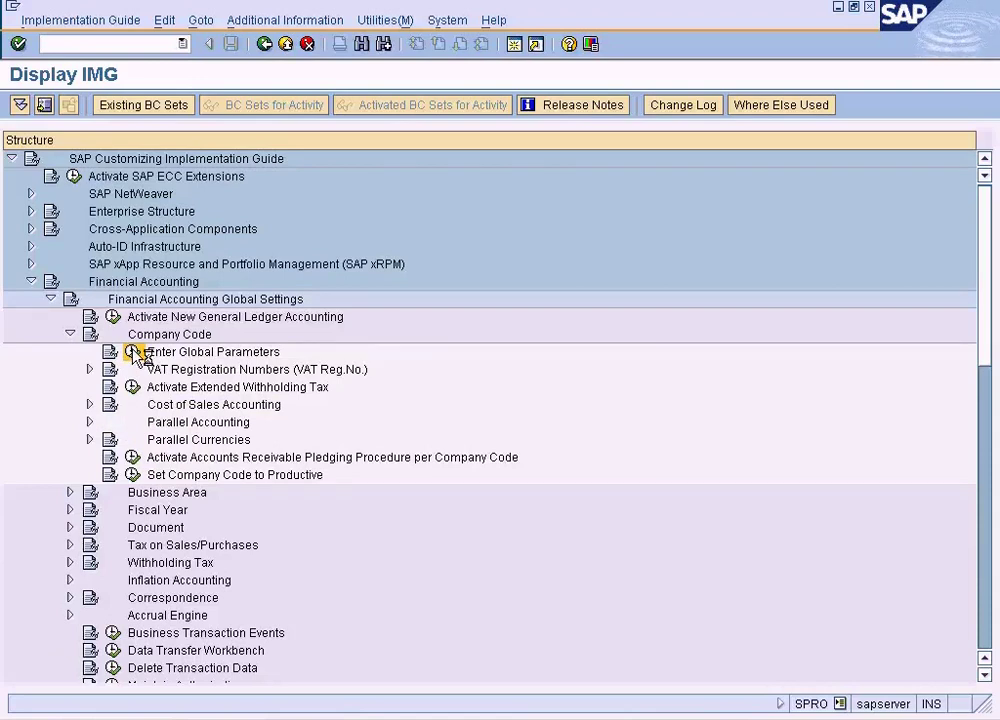
{"action": "left_click", "coordinate": [132, 352]}
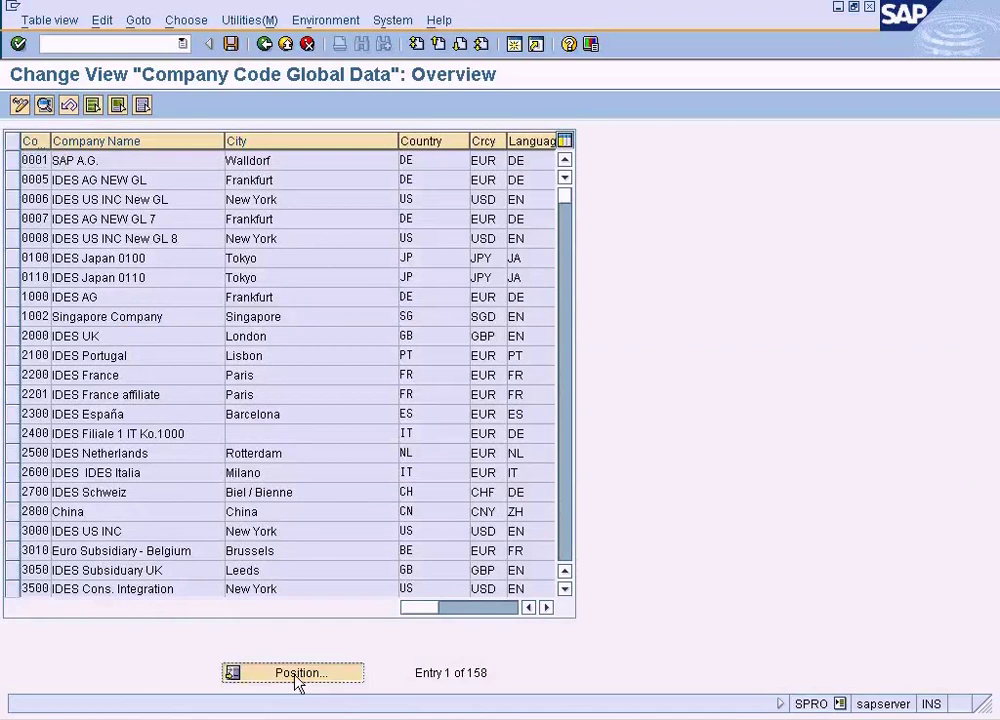
Step: Find company code SUN in the company code list and open its global data details
{"action": "left_click", "coordinate": [293, 676]}
{"action": "type", "text": "SUN"}
{"action": "key", "text": "Return"}
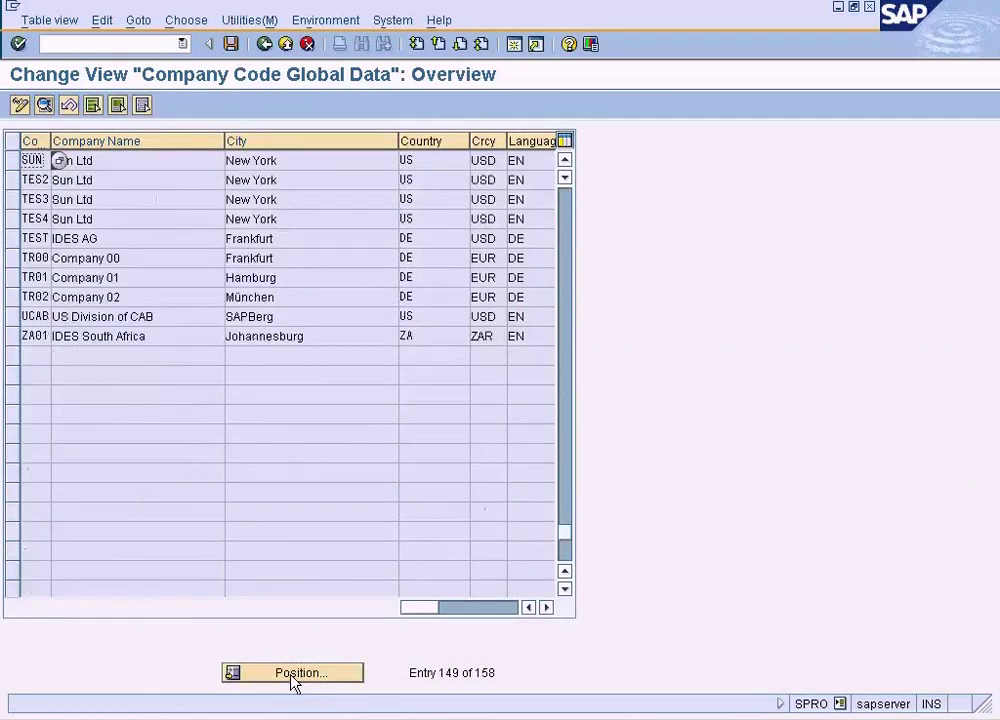
{"action": "double_click", "coordinate": [369, 161]}
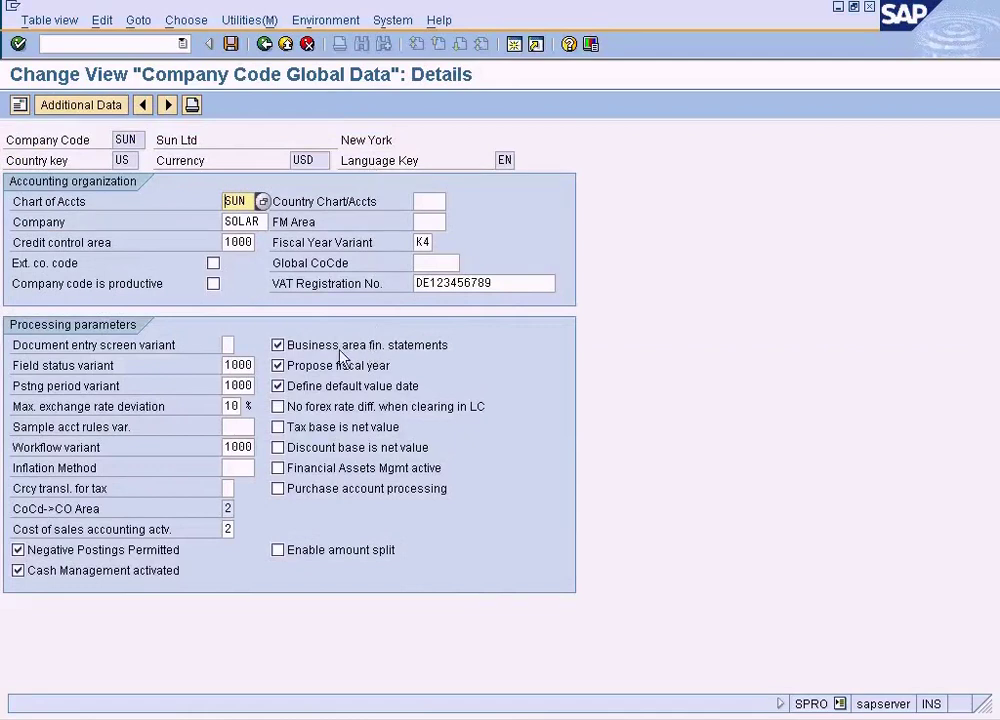
Step: Deactivate business area financial statements for company code SUN, save the change and leave the customizing activity
{"action": "left_click", "coordinate": [278, 345]}
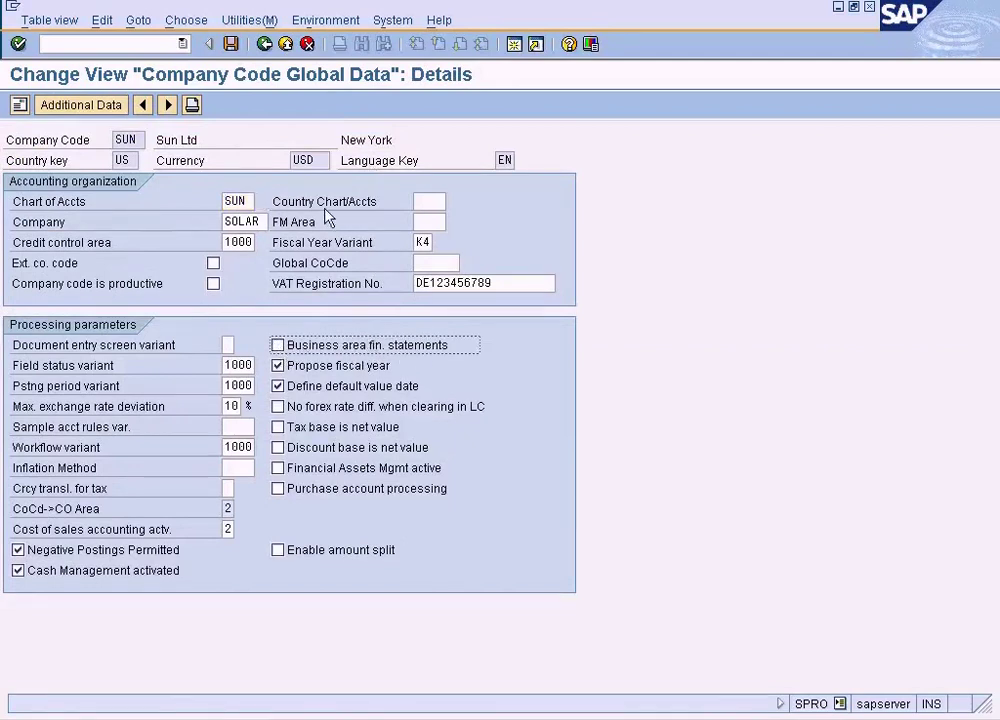
{"action": "left_click", "coordinate": [232, 44]}
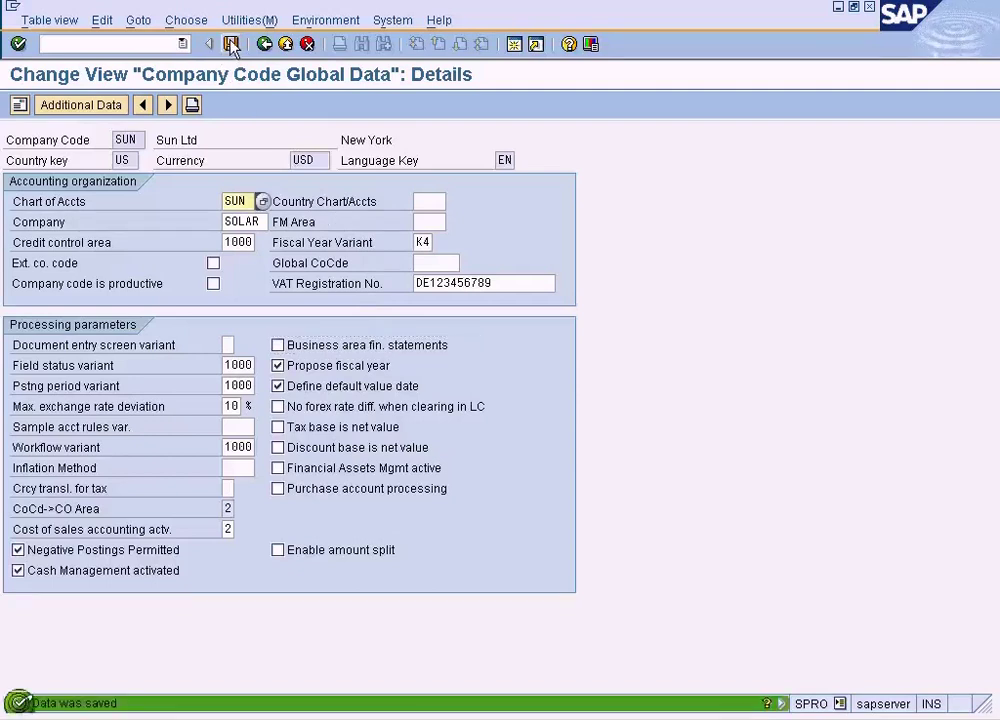
{"action": "left_click", "coordinate": [286, 44]}
{"action": "left_click", "coordinate": [265, 44]}
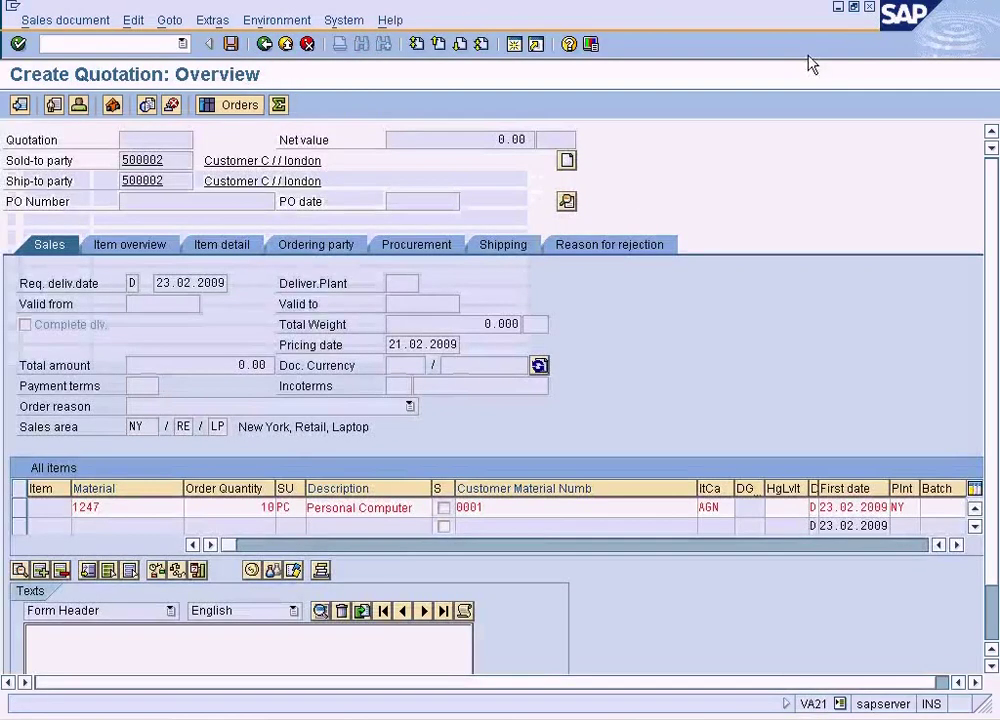
Step: Recheck the item with material 1247 in the open quotation, then exit the quotation without saving it
{"action": "left_click", "coordinate": [166, 505]}
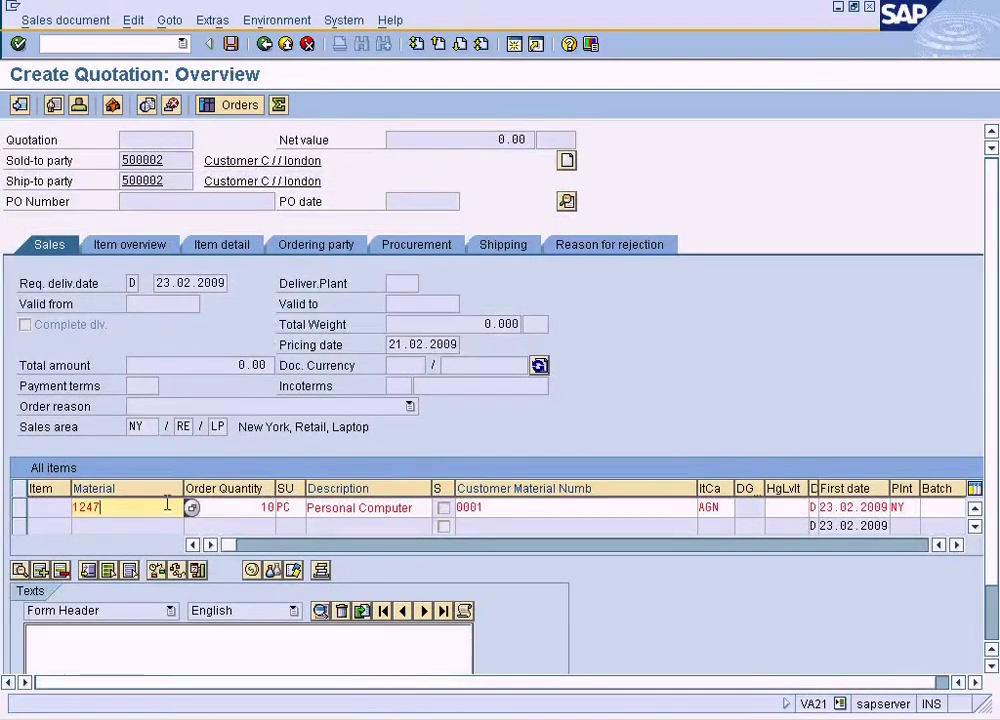
{"action": "key", "text": "Return"}
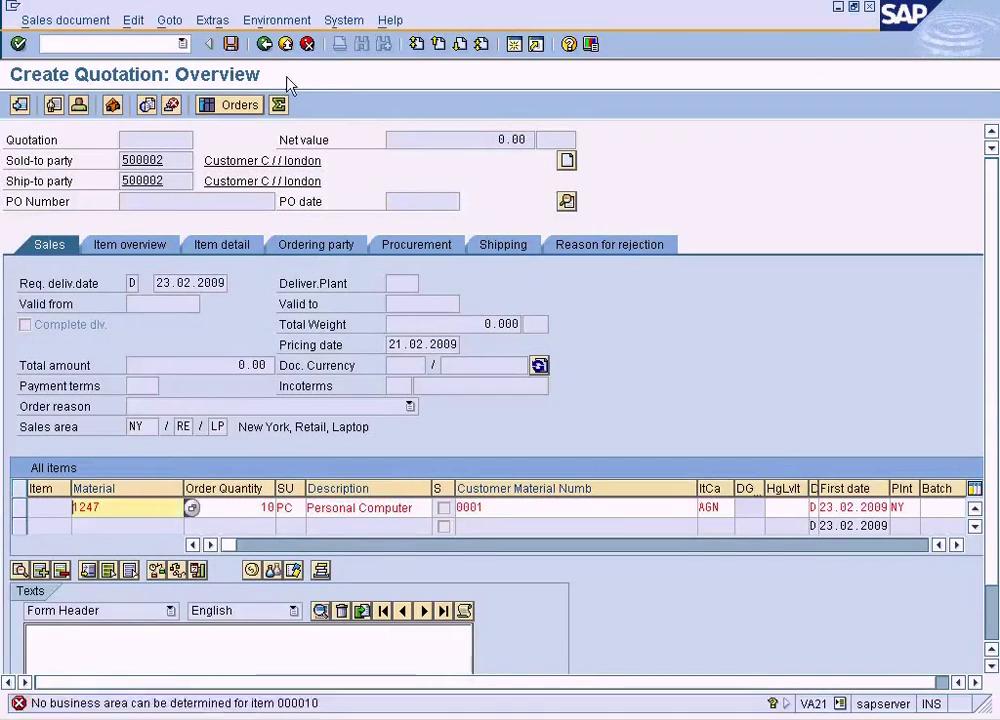
{"action": "left_click", "coordinate": [286, 44]}
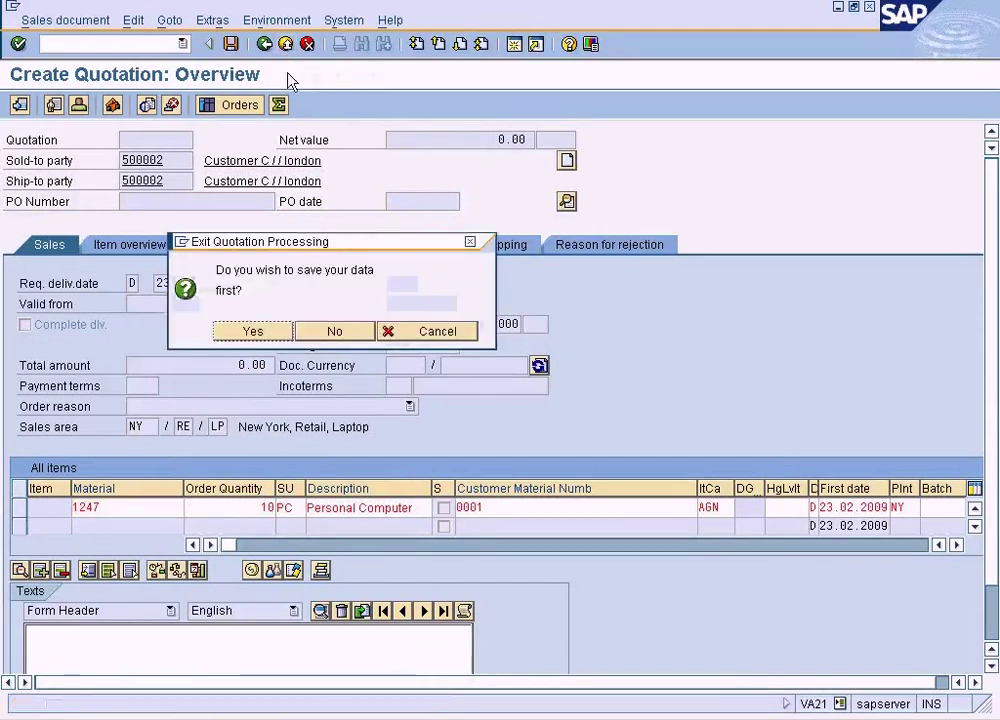
{"action": "left_click", "coordinate": [330, 330]}
Step: Start a new quotation and enter the customer found for sales organization NY, distribution channel RE and division LP as sold-to party
{"action": "double_click", "coordinate": [161, 385]}
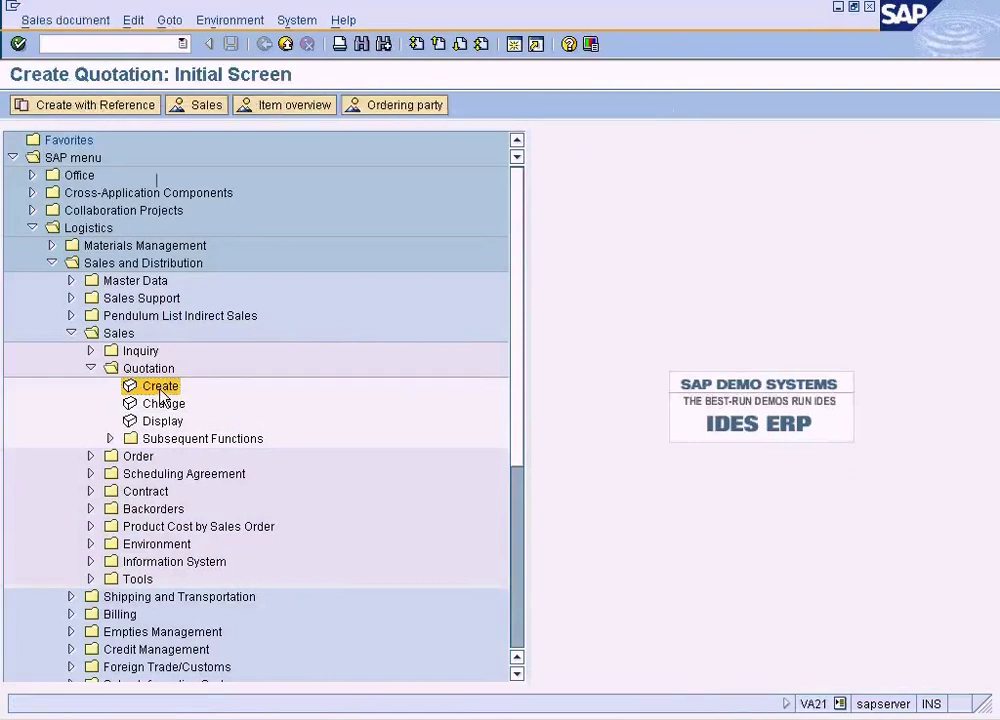
{"action": "key", "text": "Return"}
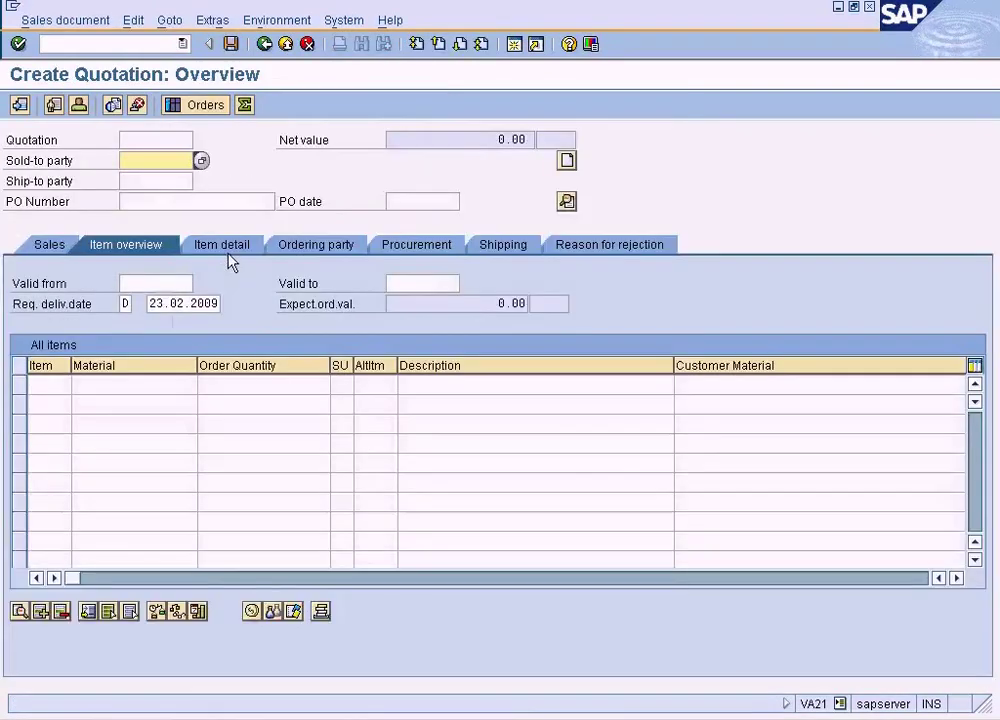
{"action": "left_click", "coordinate": [201, 160]}
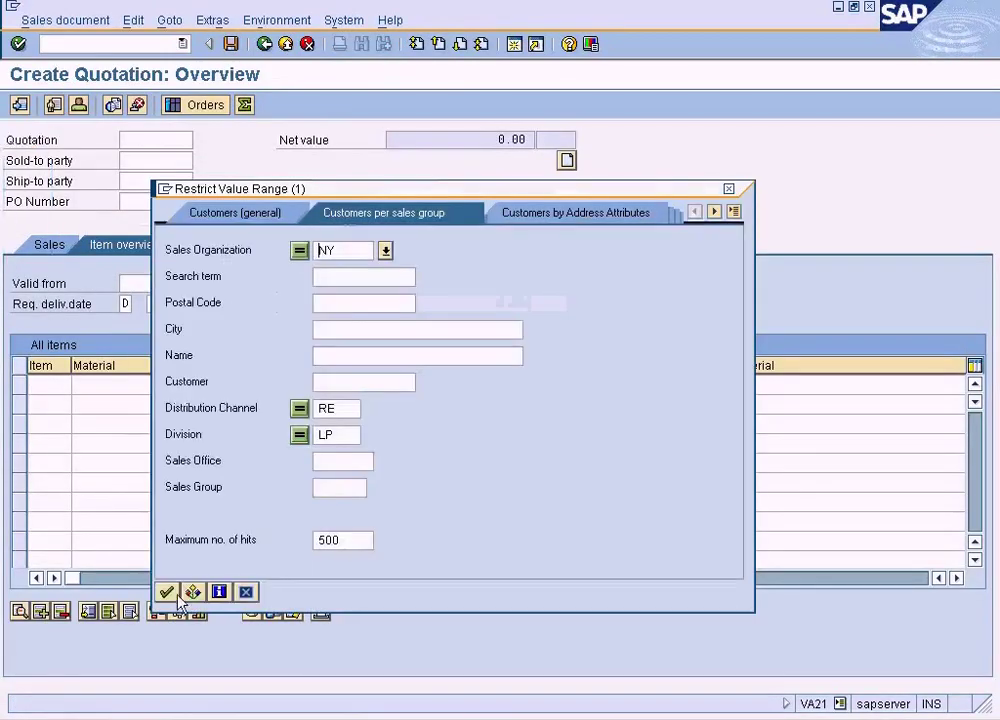
{"action": "left_click", "coordinate": [166, 592]}
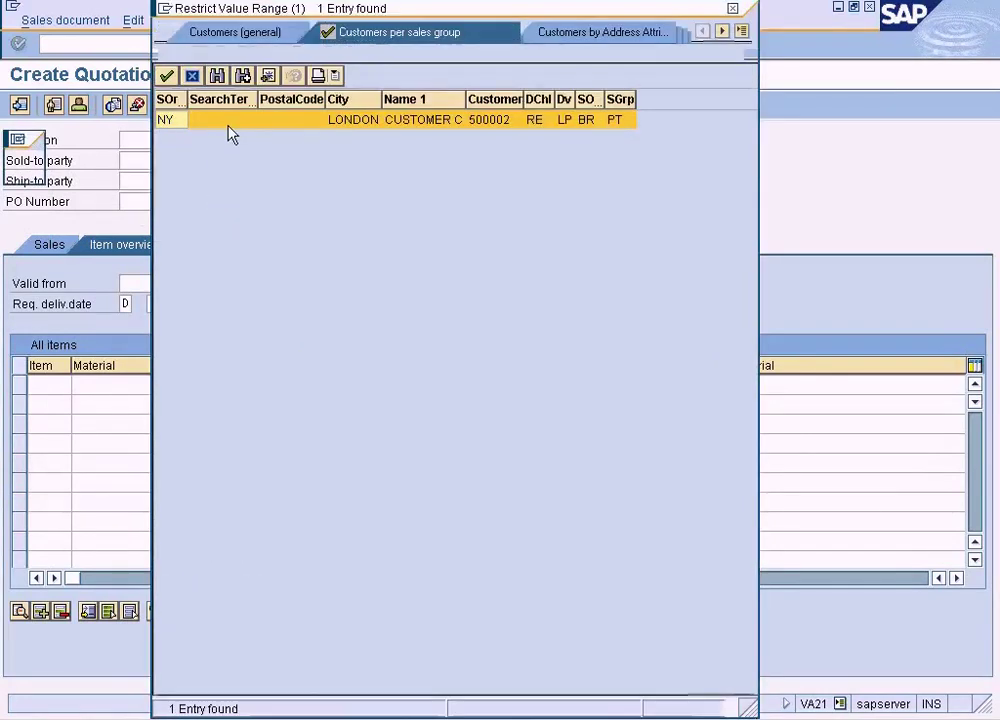
{"action": "double_click", "coordinate": [229, 127]}
{"action": "left_click", "coordinate": [123, 388]}
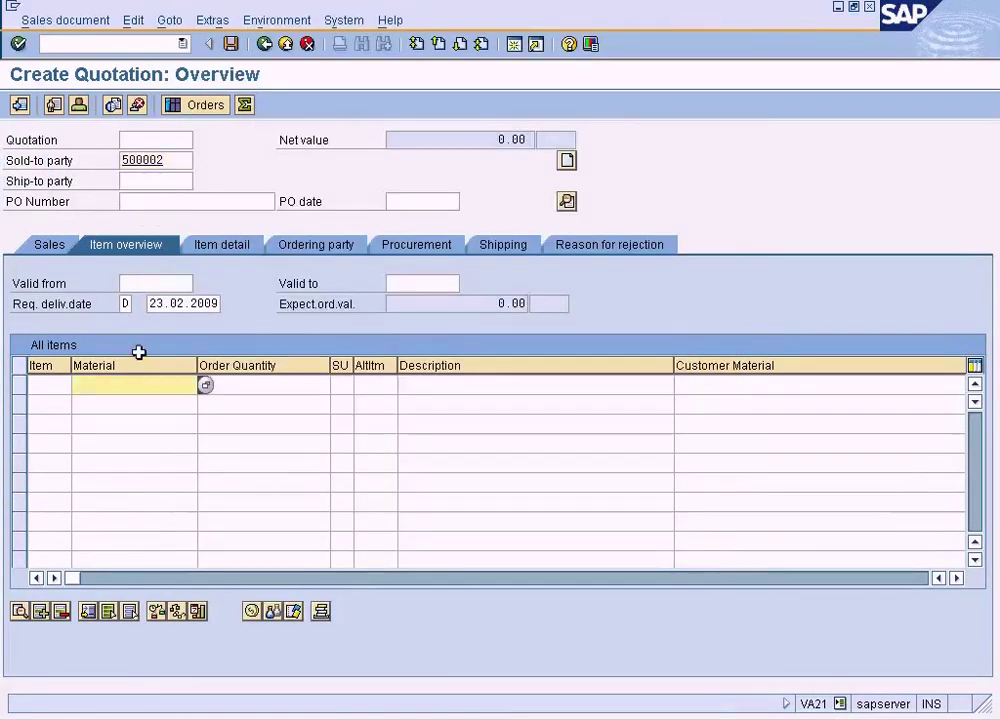
{"action": "left_click", "coordinate": [165, 165]}
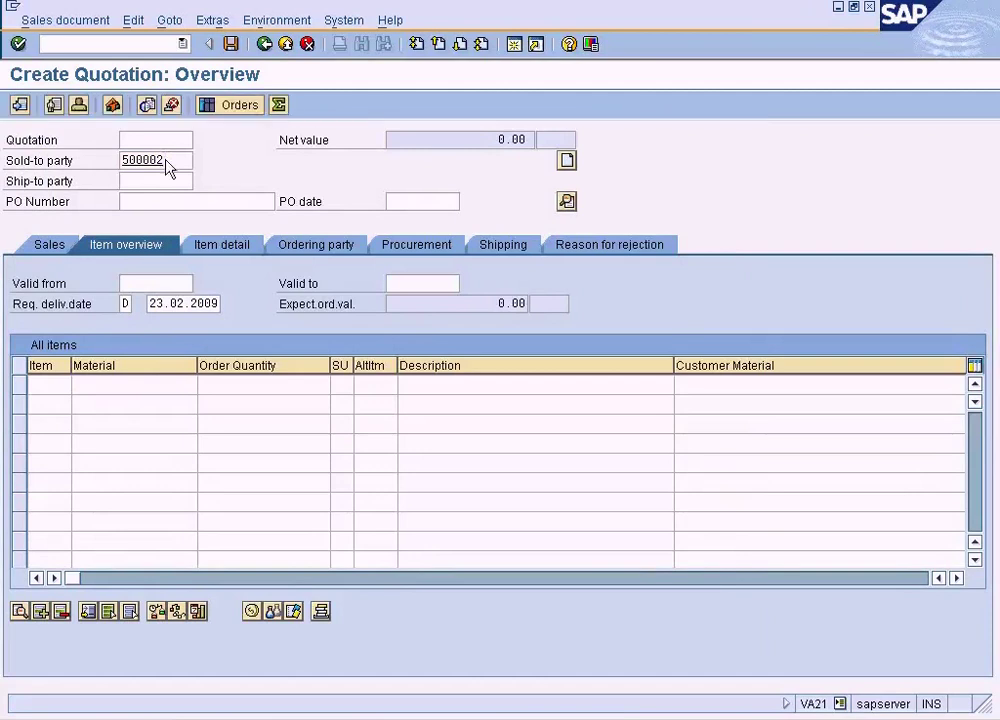
{"action": "key", "text": "Return"}
Step: Add material 1247 with order quantity 10 as the first item in the quotation's Sales view
{"action": "left_click", "coordinate": [50, 244]}
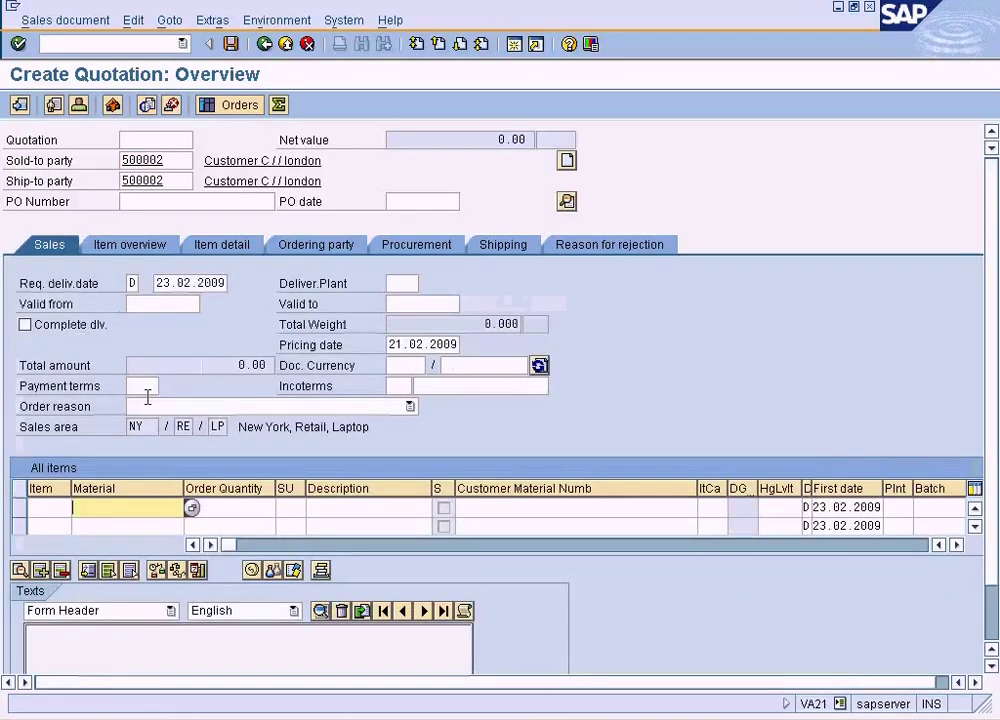
{"action": "left_click", "coordinate": [191, 508]}
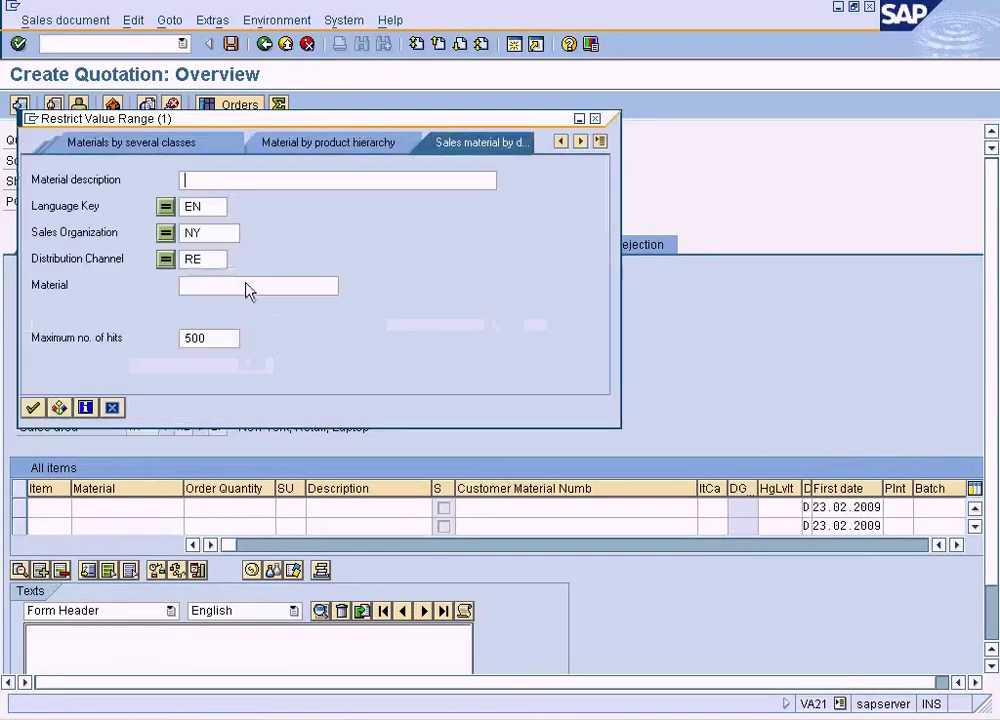
{"action": "left_click", "coordinate": [33, 407]}
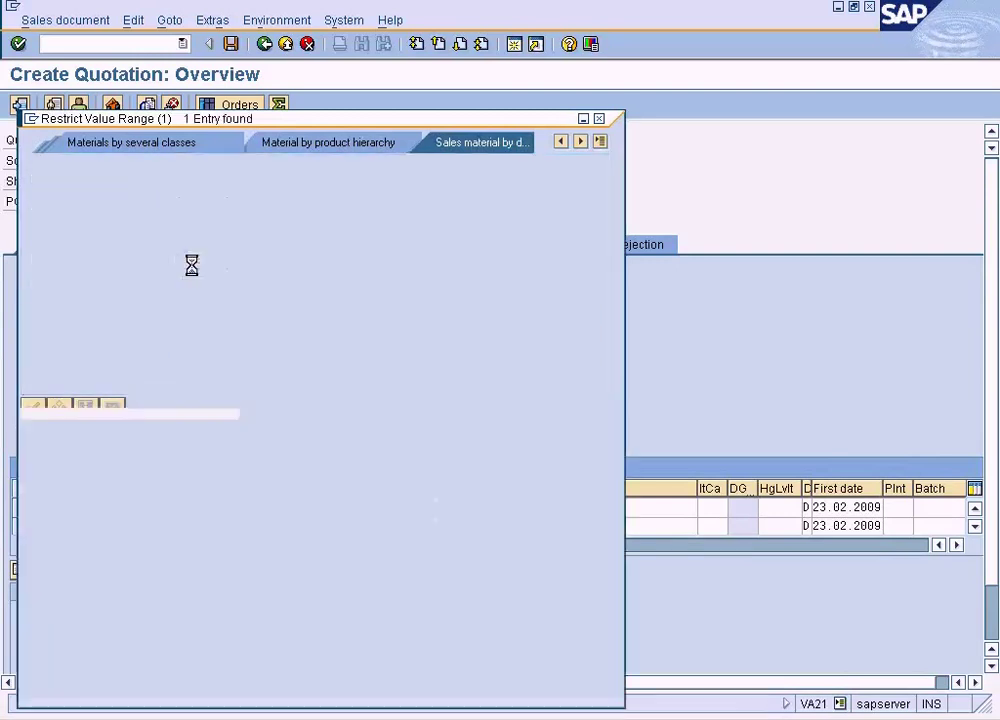
{"action": "double_click", "coordinate": [203, 121]}
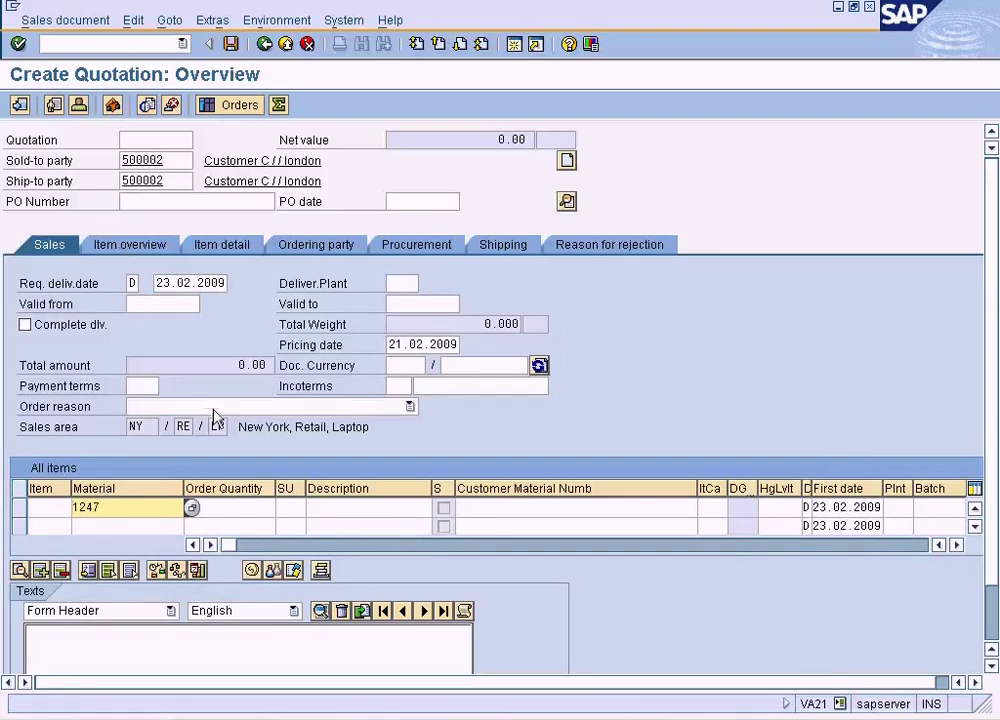
{"action": "left_click", "coordinate": [241, 505]}
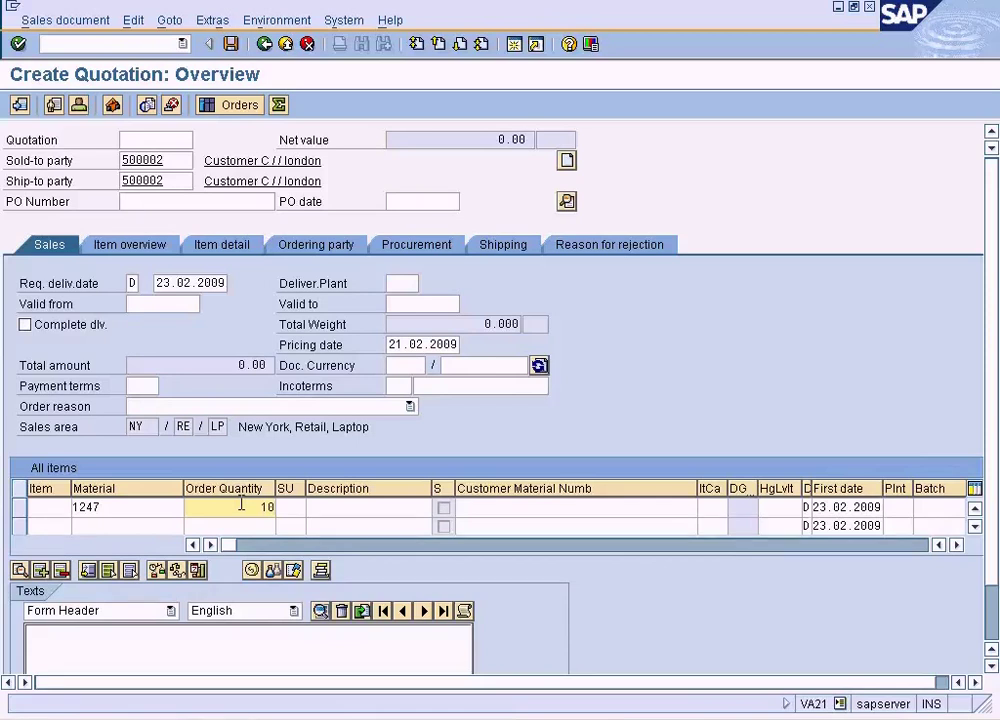
{"action": "key", "text": "Return"}
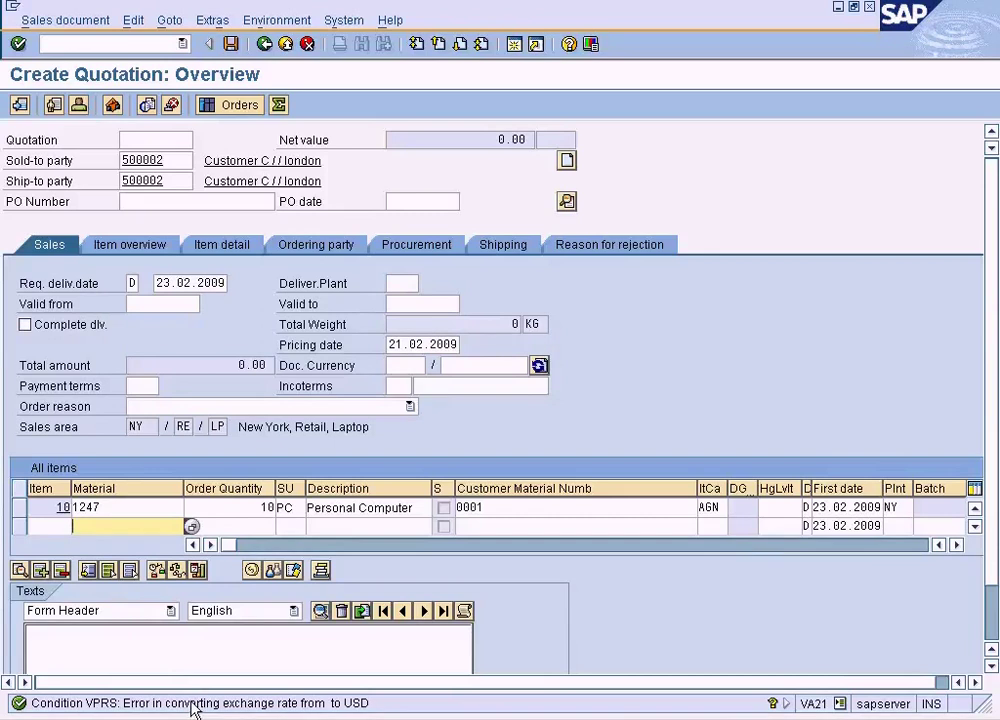
Step: Read the detailed explanation of the condition VPRS exchange rate message and close it
{"action": "double_click", "coordinate": [191, 705]}
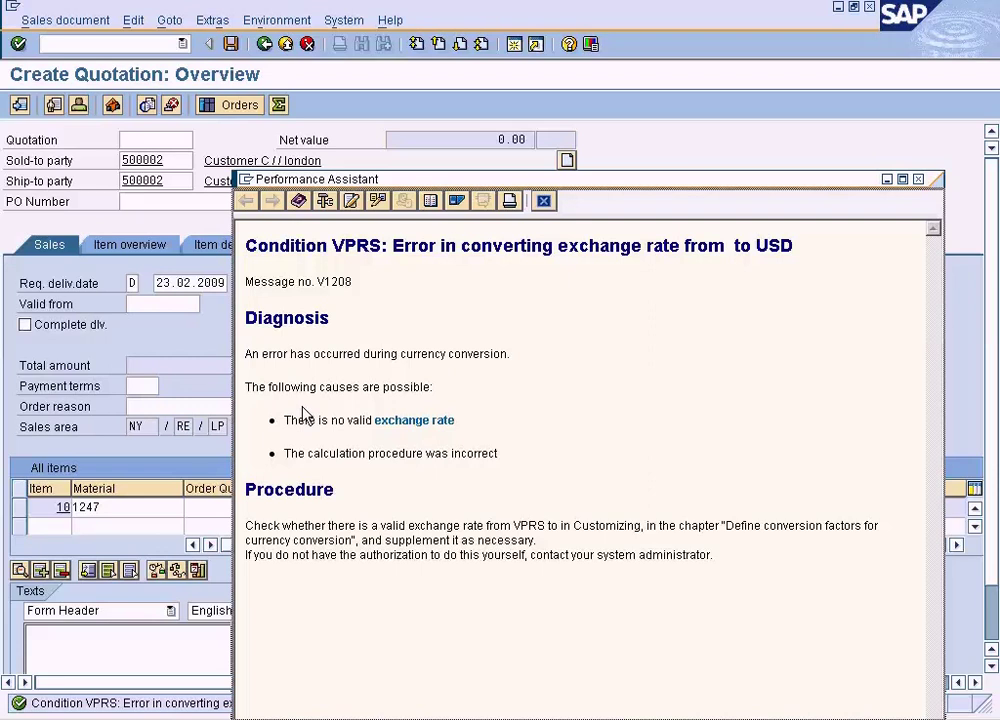
{"action": "left_click", "coordinate": [545, 203]}
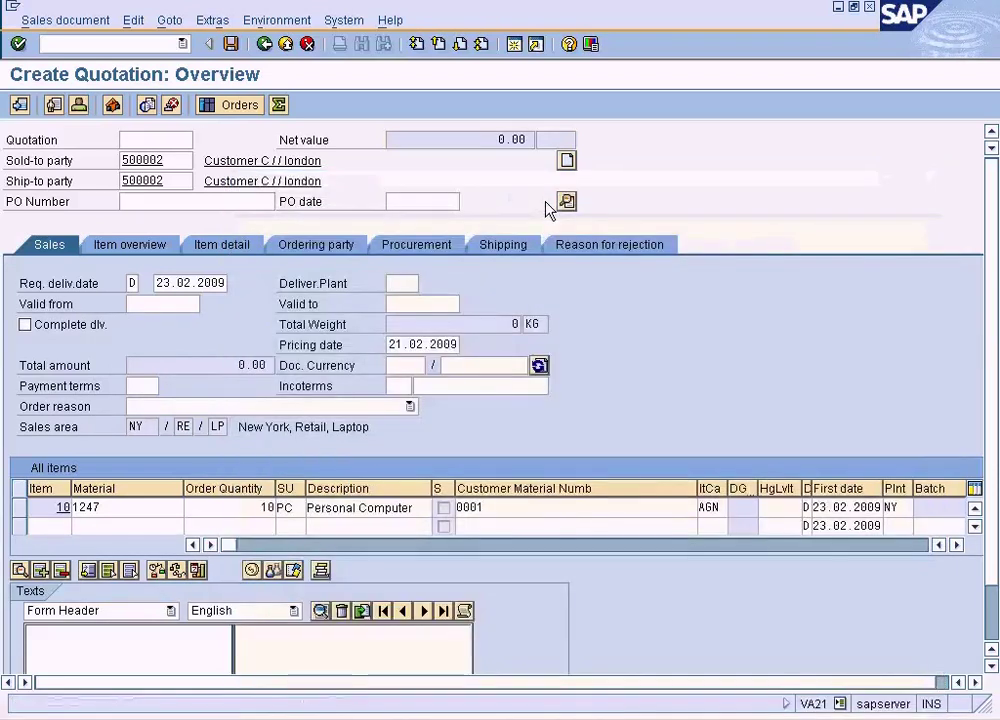
Step: Examine the item's customer material, pricing and rejection columns in the Sales view's item table
{"action": "left_click", "coordinate": [614, 507]}
{"action": "key", "text": "Tab"}
{"action": "key", "text": "Tab"}
{"action": "key", "text": "Tab"}
{"action": "key", "text": "Tab"}
{"action": "key", "text": "Tab"}
{"action": "key", "text": "Tab"}
{"action": "key", "text": "Tab"}
{"action": "key", "text": "Tab"}
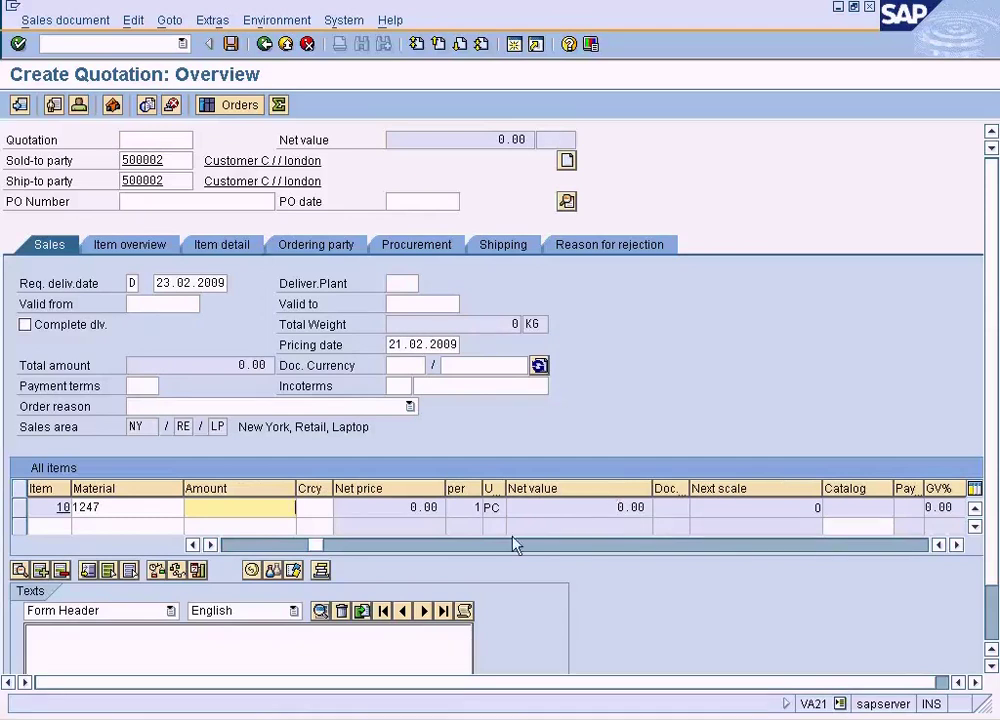
{"action": "key", "text": "Tab"}
{"action": "key", "text": "Tab"}
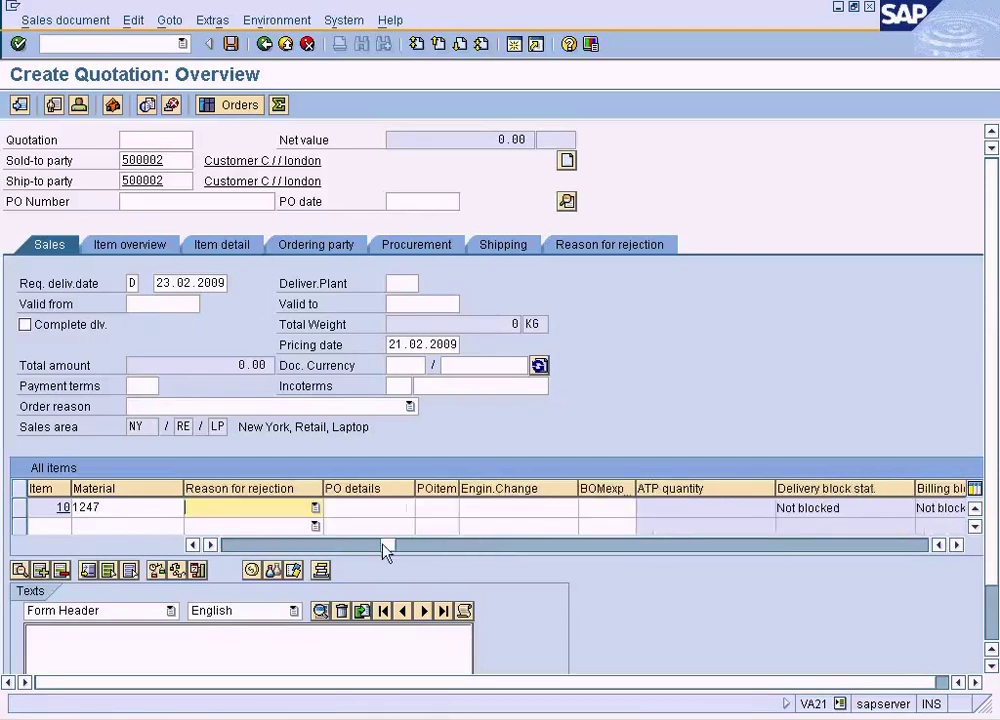
{"action": "left_click", "coordinate": [253, 545]}
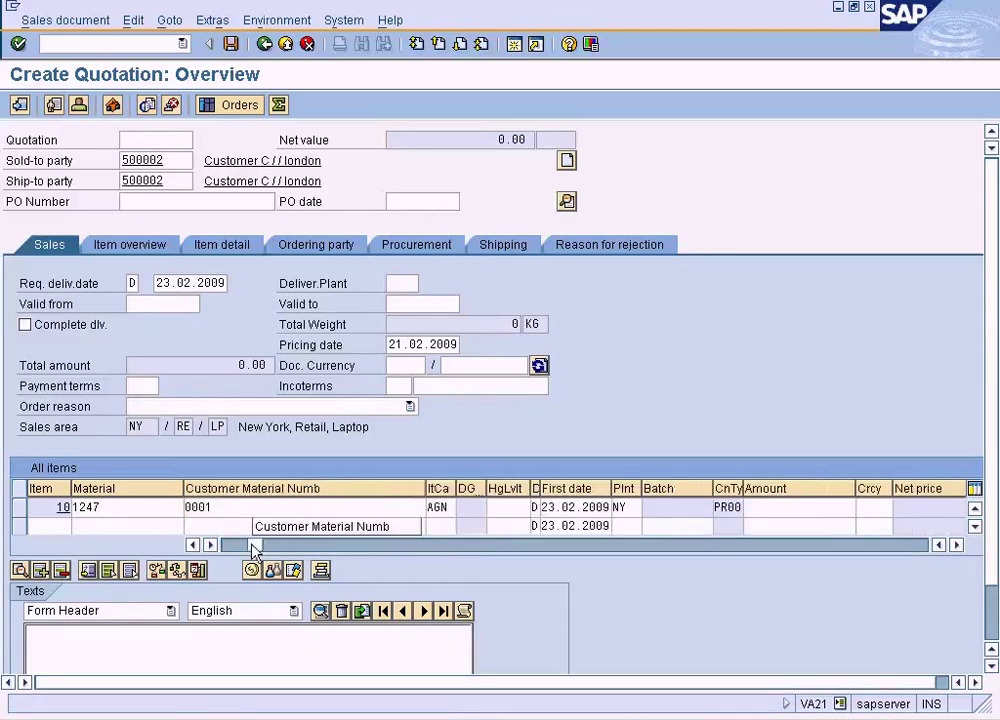
Step: Examine the item's columns in the Item overview, from order quantity to the condition groups, and compare them with the Sales view
{"action": "left_click", "coordinate": [116, 246]}
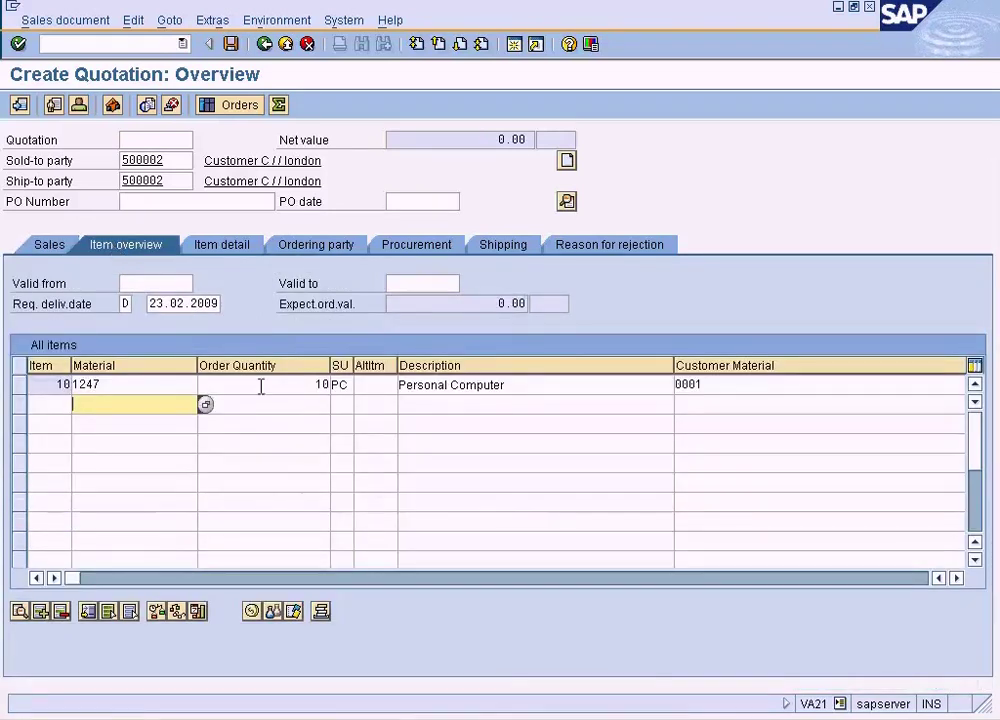
{"action": "left_click", "coordinate": [261, 384]}
{"action": "key", "text": "Tab"}
{"action": "key", "text": "Tab"}
{"action": "key", "text": "Tab"}
{"action": "key", "text": "Tab"}
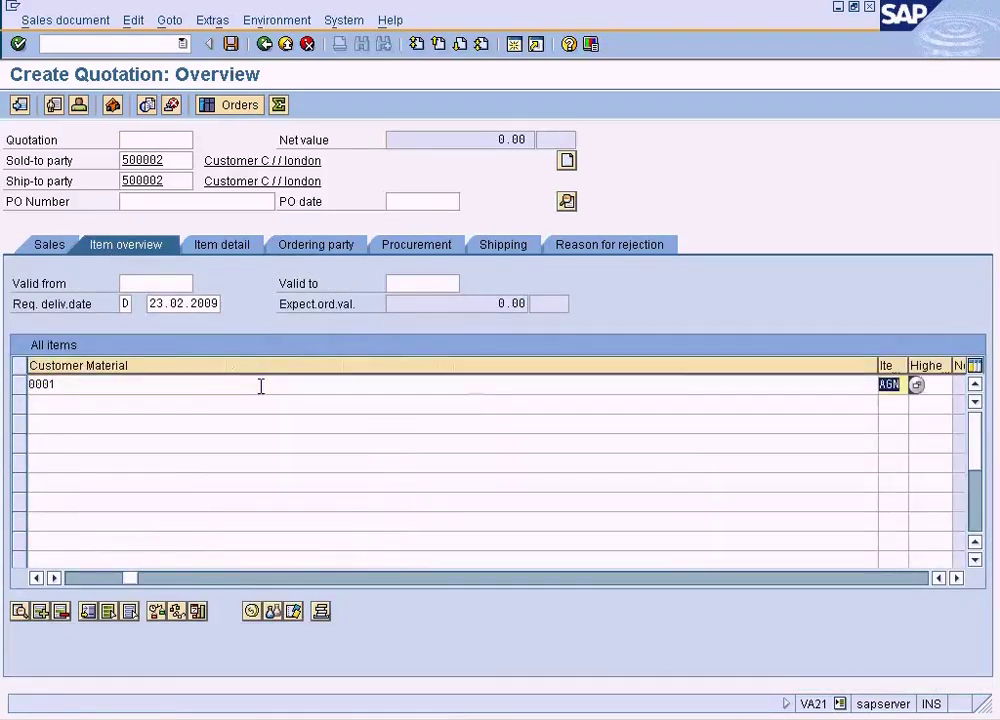
{"action": "key", "text": "Tab"}
{"action": "key", "text": "Tab"}
{"action": "key", "text": "Tab"}
{"action": "key", "text": "Tab"}
{"action": "type", "text": "70"}
{"action": "key", "text": "Tab"}
{"action": "key", "text": "Tab"}
{"action": "key", "text": "Tab"}
{"action": "key", "text": "Tab"}
{"action": "key", "text": "Tab"}
{"action": "key", "text": "Tab"}
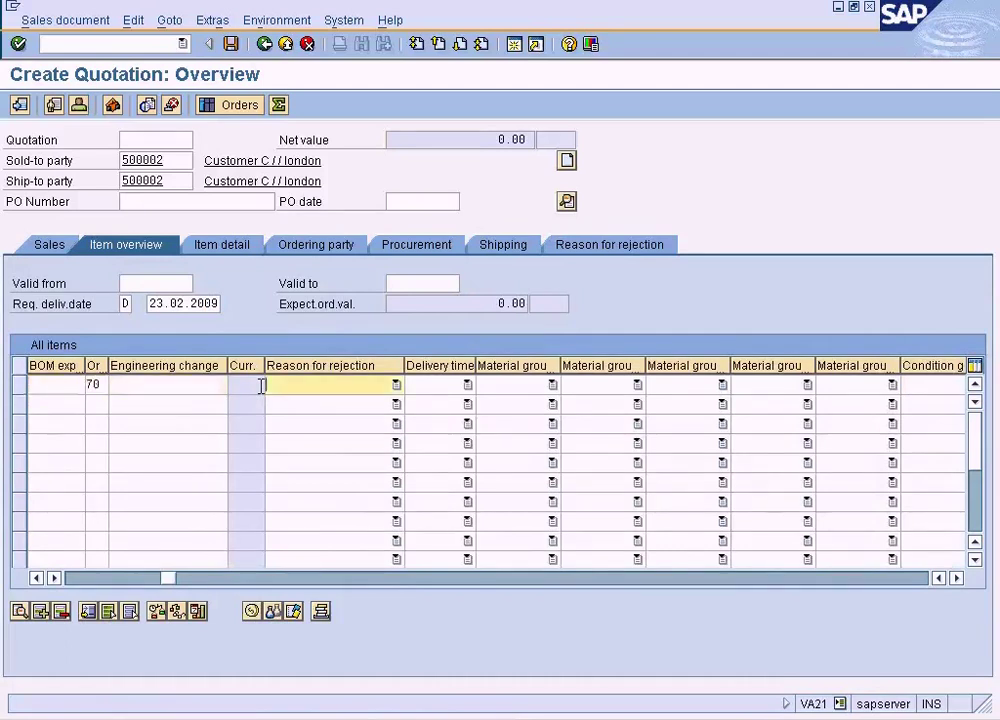
{"action": "key", "text": "Tab"}
{"action": "key", "text": "Tab"}
{"action": "key", "text": "Tab"}
{"action": "key", "text": "Tab"}
{"action": "key", "text": "Tab"}
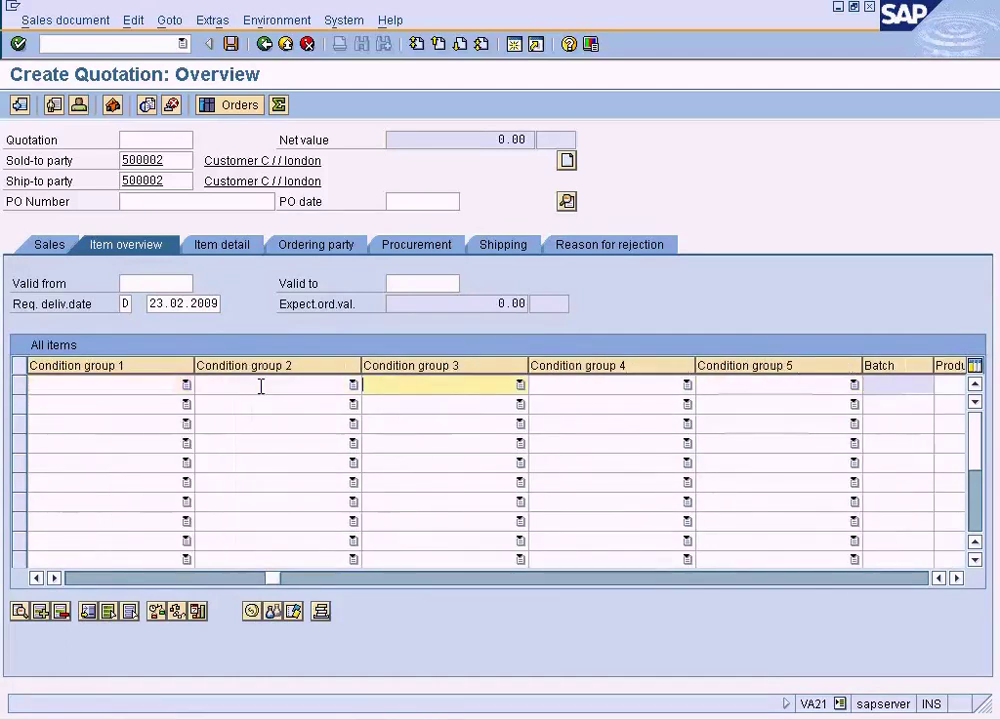
{"action": "left_click", "coordinate": [75, 578]}
{"action": "left_click", "coordinate": [75, 578]}
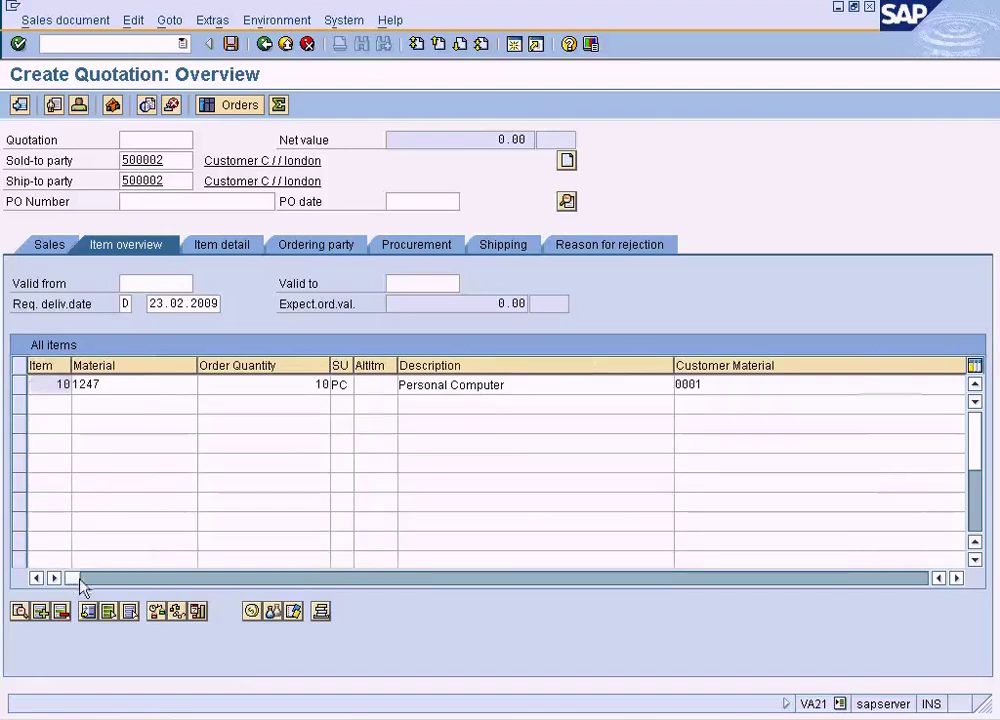
{"action": "left_click", "coordinate": [46, 252]}
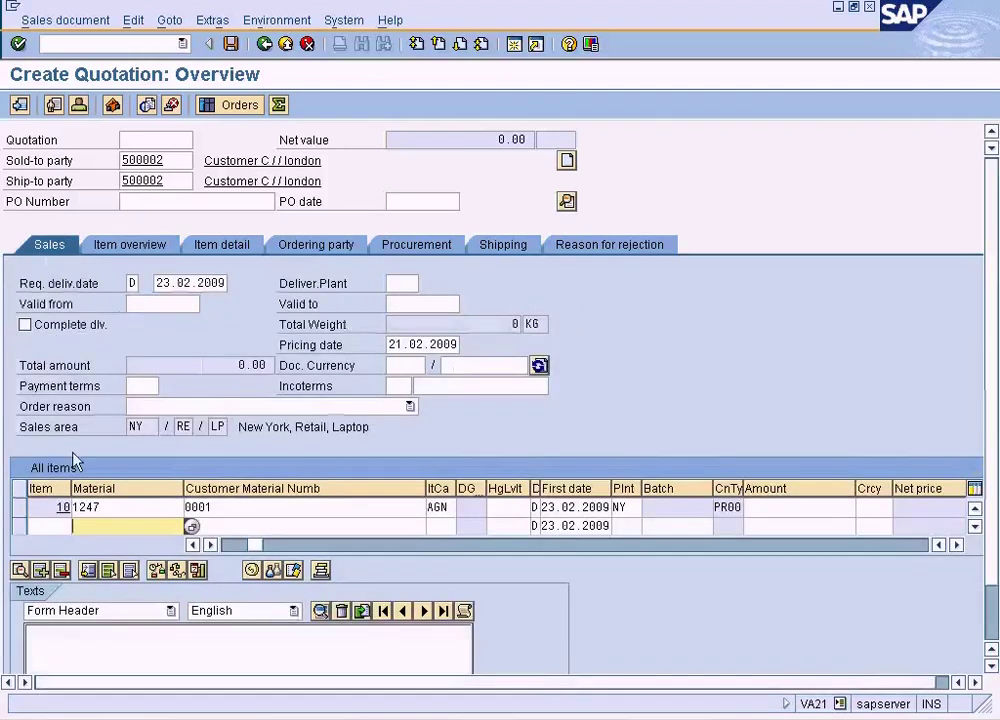
{"action": "left_click", "coordinate": [161, 250]}
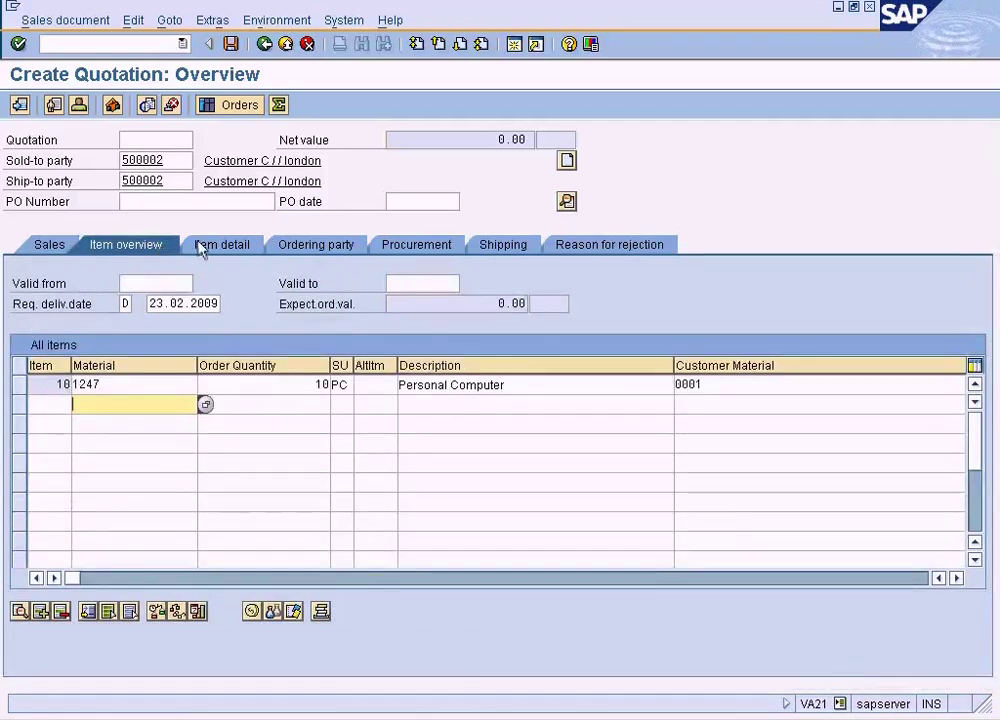
Step: Review the first item's fields in the Item detail view and compare them with the Sales view and Item overview
{"action": "left_click", "coordinate": [200, 248]}
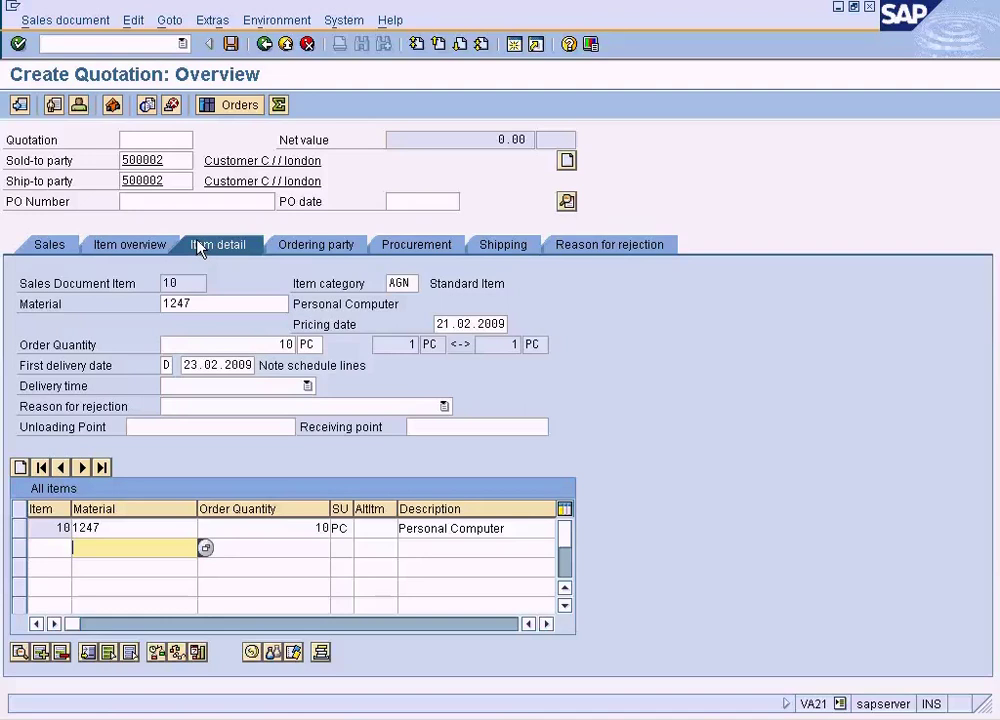
{"action": "left_click", "coordinate": [88, 262]}
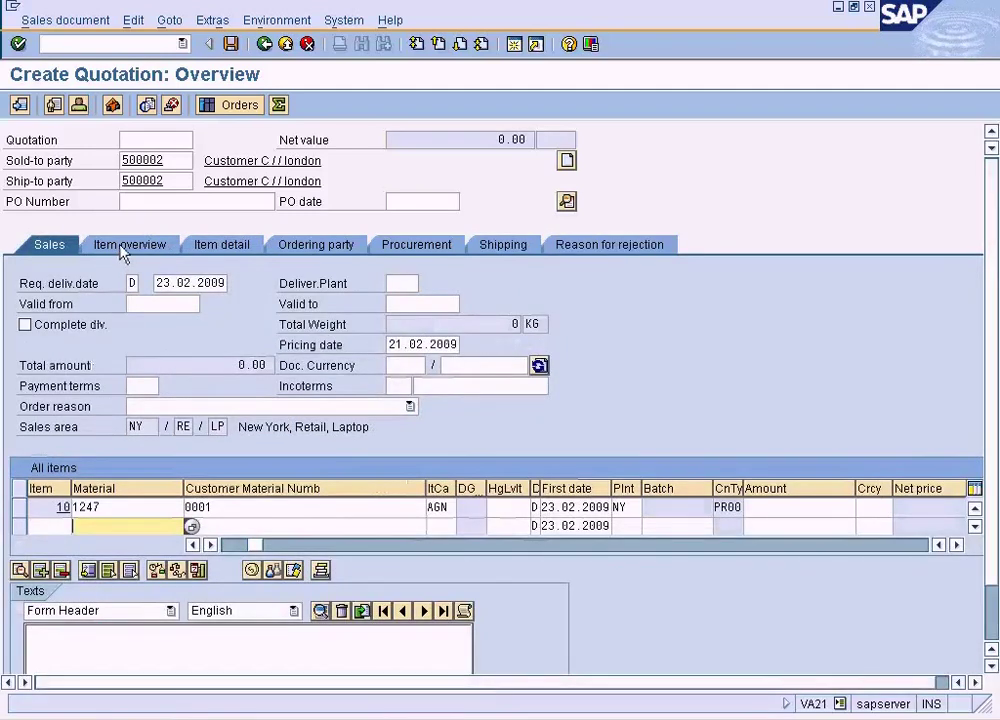
{"action": "left_click", "coordinate": [123, 249]}
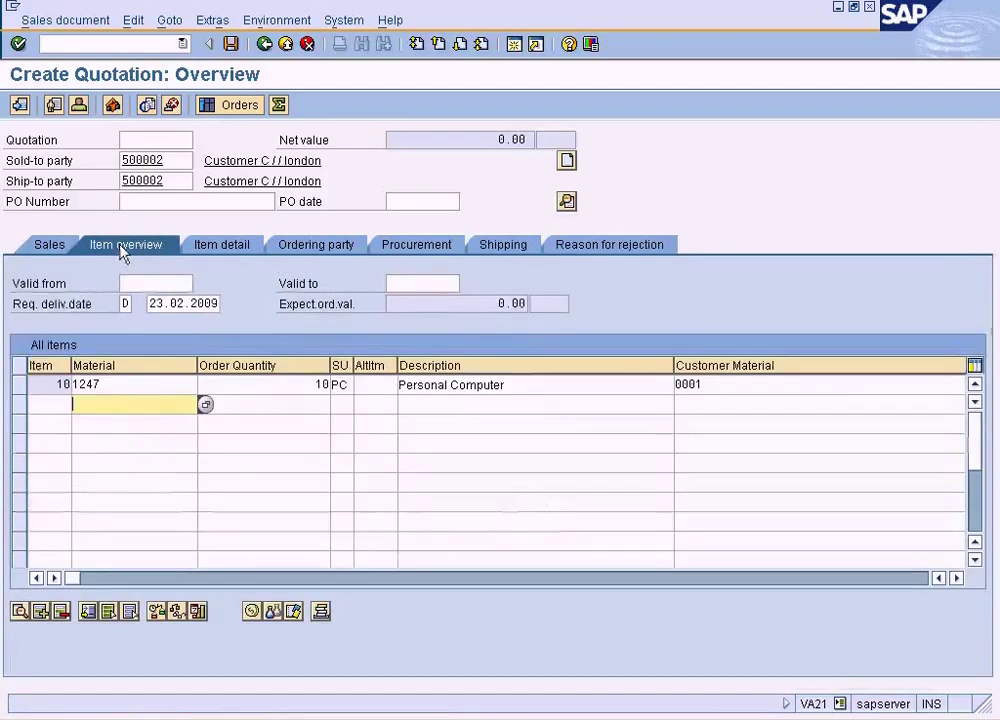
Step: Inspect item 10's pricing conditions, including the currency of the VPRS cost line, and return to the quotation overview
{"action": "left_click", "coordinate": [118, 384]}
{"action": "left_click", "coordinate": [20, 385]}
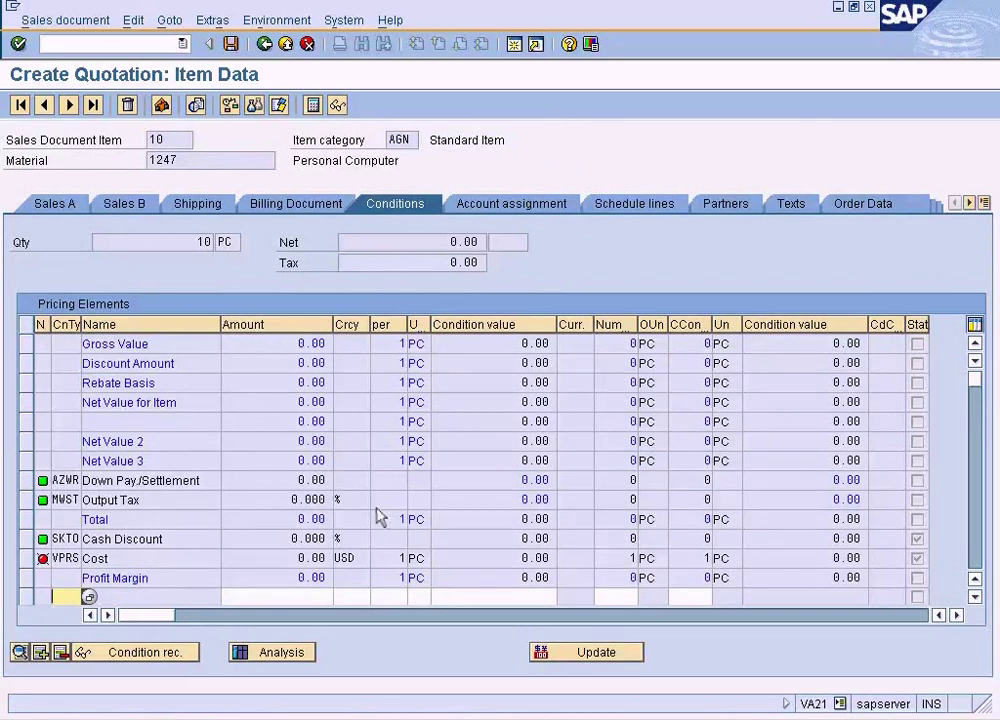
{"action": "left_click", "coordinate": [358, 550]}
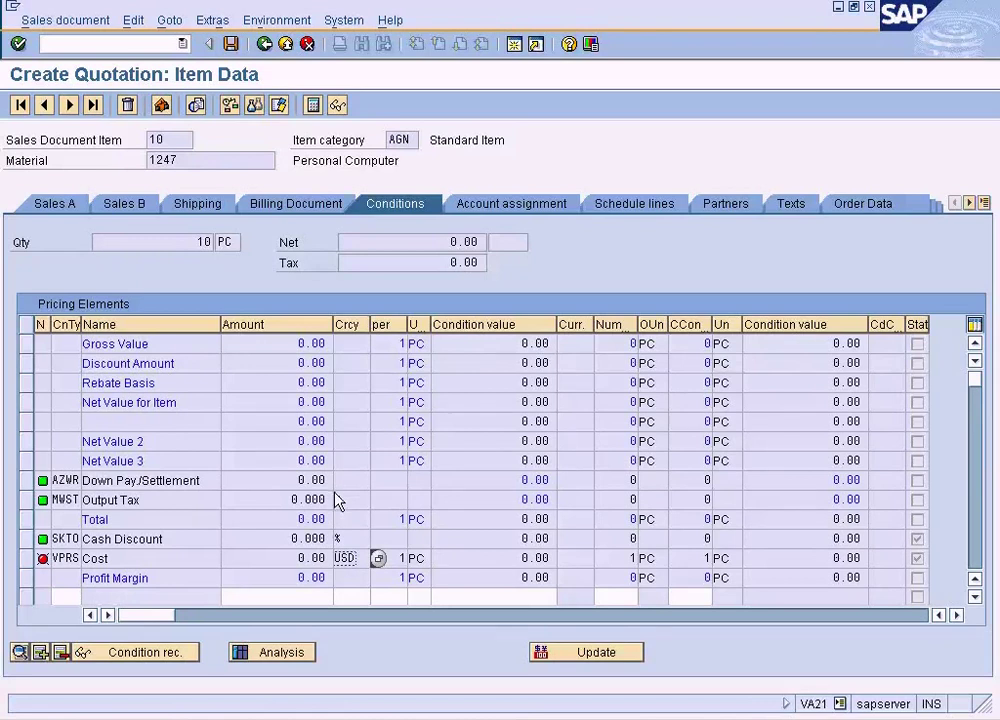
{"action": "left_click", "coordinate": [266, 45]}
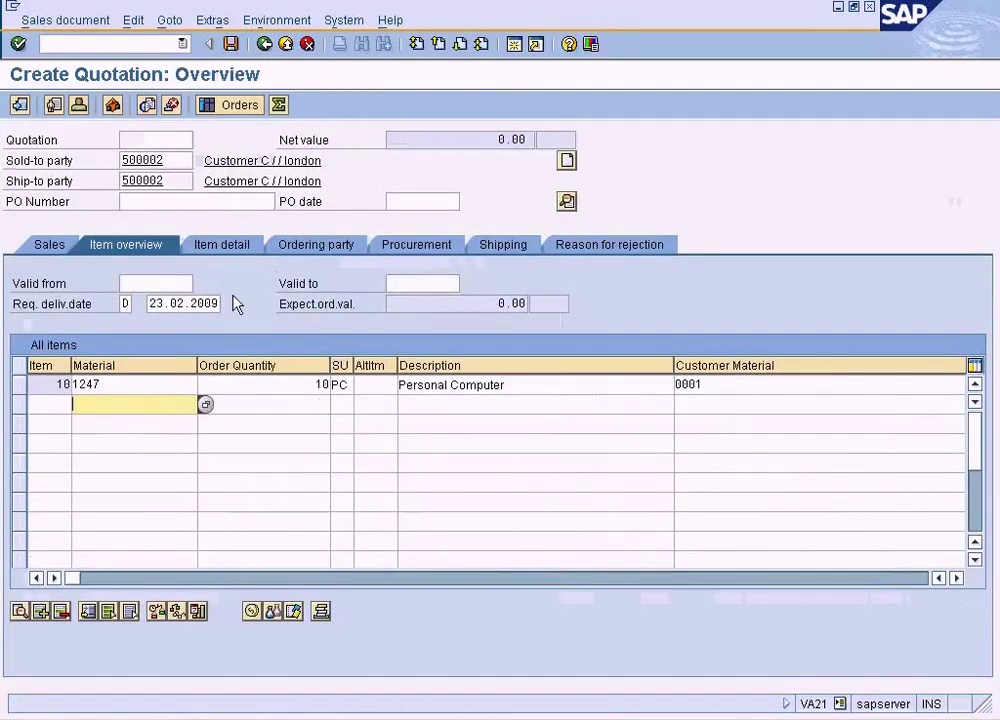
Step: Examine the item's columns in the Item overview from description through condition groups to material groups, and return to the first column
{"action": "left_click", "coordinate": [500, 384]}
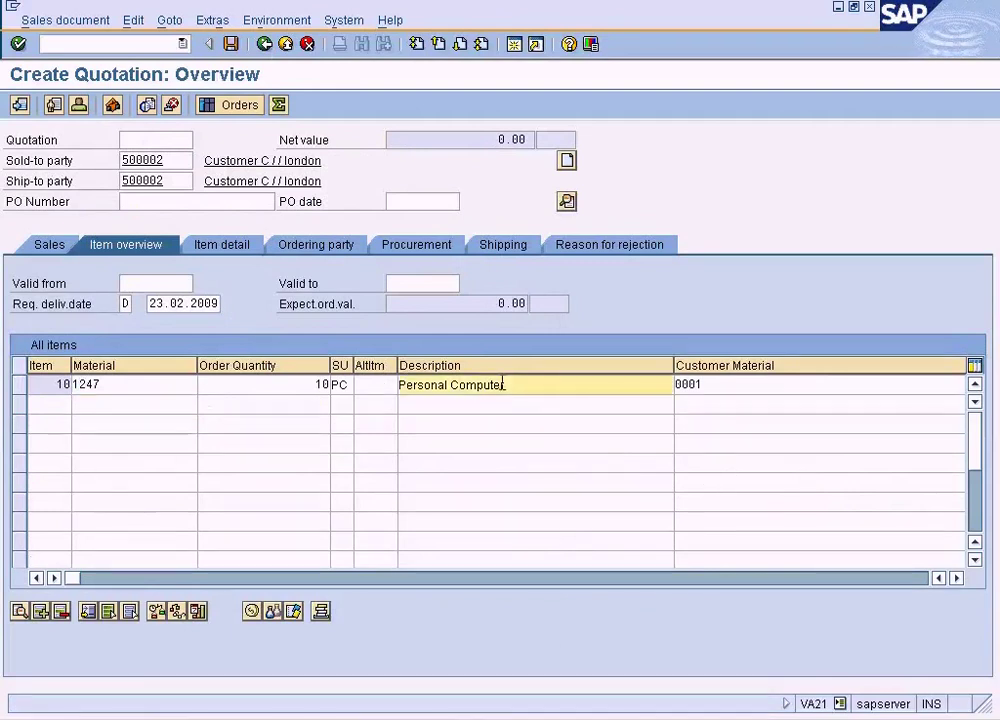
{"action": "key", "text": "Tab"}
{"action": "key", "text": "Tab"}
{"action": "key", "text": "Tab"}
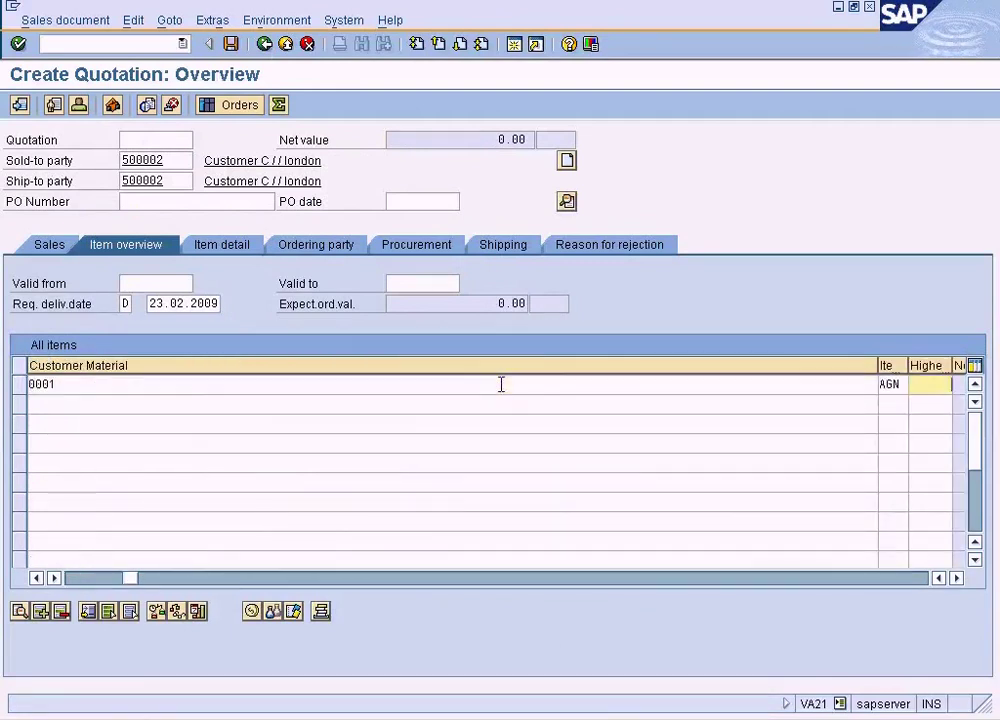
{"action": "key", "text": "Tab"}
{"action": "key", "text": "Tab"}
{"action": "key", "text": "Tab"}
{"action": "key", "text": "Tab"}
{"action": "key", "text": "Tab"}
{"action": "key", "text": "Tab"}
{"action": "key", "text": "Tab"}
{"action": "key", "text": "Tab"}
{"action": "key", "text": "Tab"}
{"action": "key", "text": "Tab"}
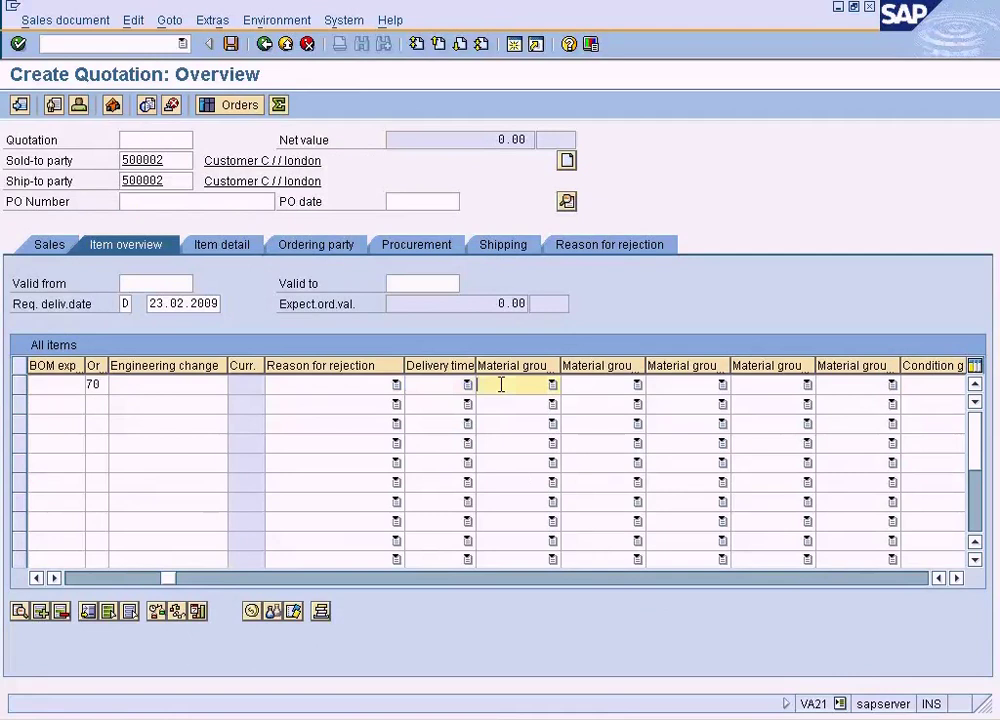
{"action": "key", "text": "Tab"}
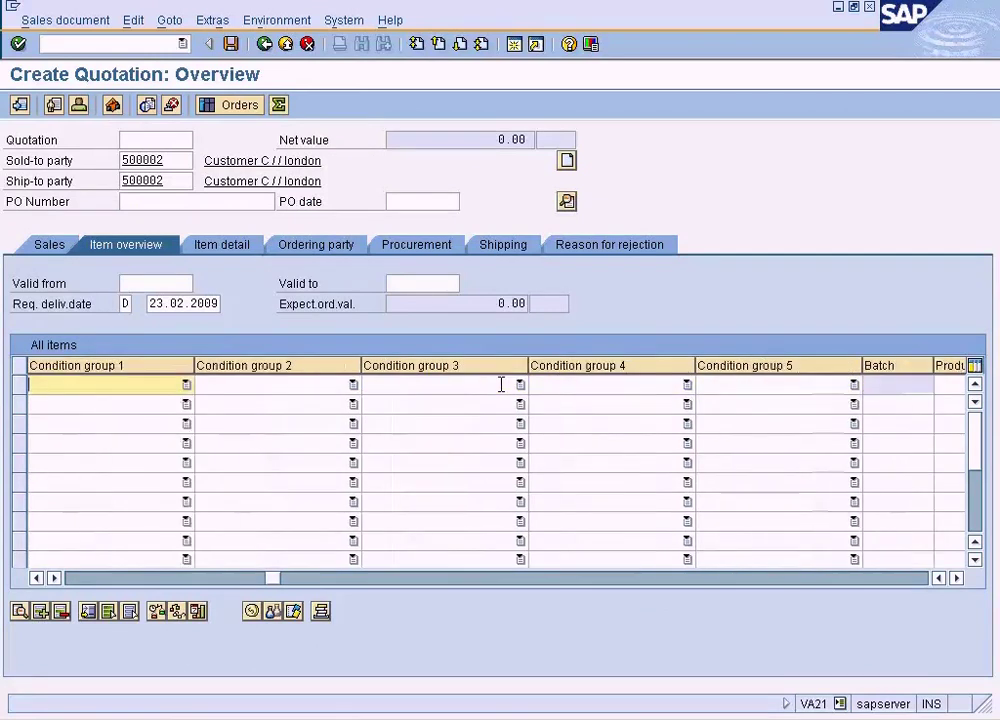
{"action": "key", "text": "Tab"}
{"action": "key", "text": "Tab"}
{"action": "key", "text": "Tab"}
{"action": "key", "text": "Tab"}
{"action": "key", "text": "Tab"}
{"action": "key", "text": "Tab"}
{"action": "key", "text": "Tab"}
{"action": "key", "text": "Tab"}
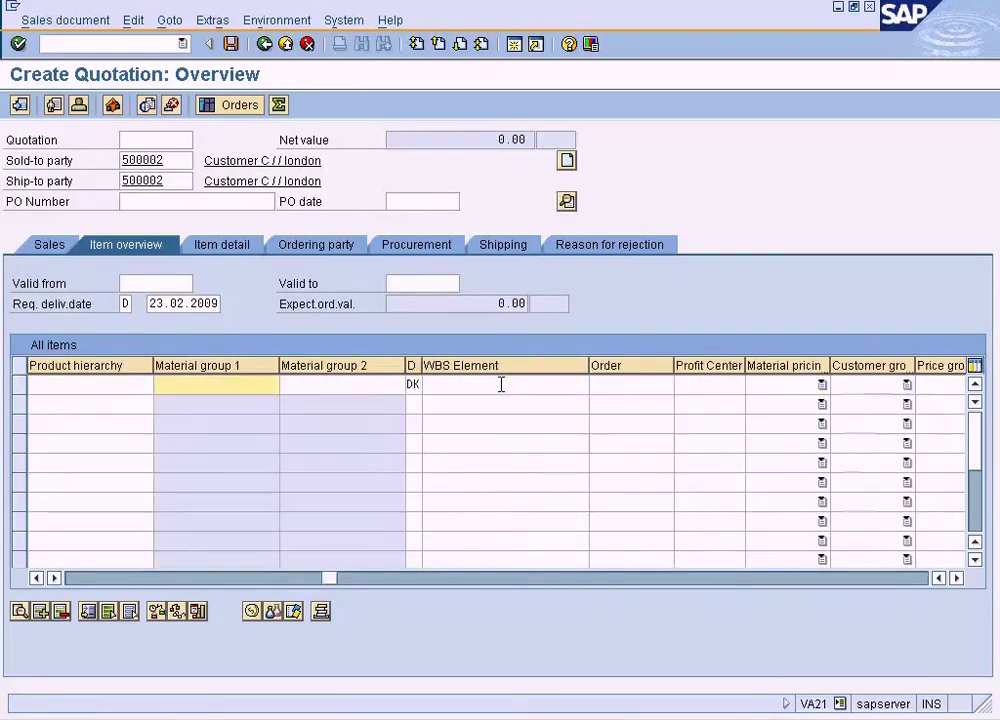
{"action": "left_click", "coordinate": [84, 580]}
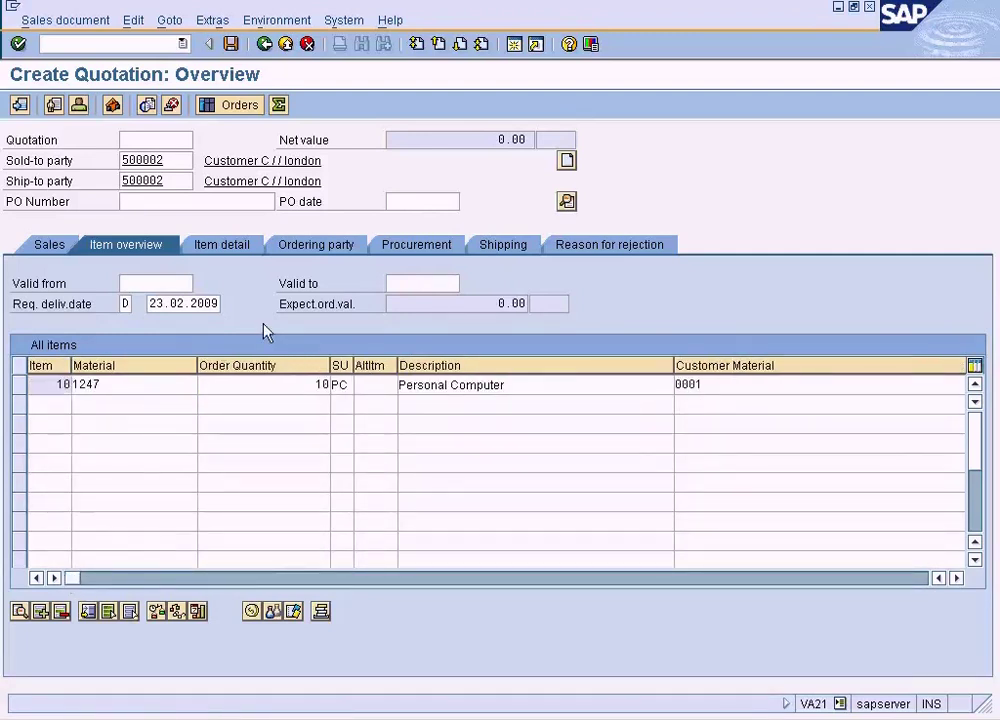
Step: Reopen item 10's Conditions view and examine the amounts of its pricing elements
{"action": "double_click", "coordinate": [266, 380]}
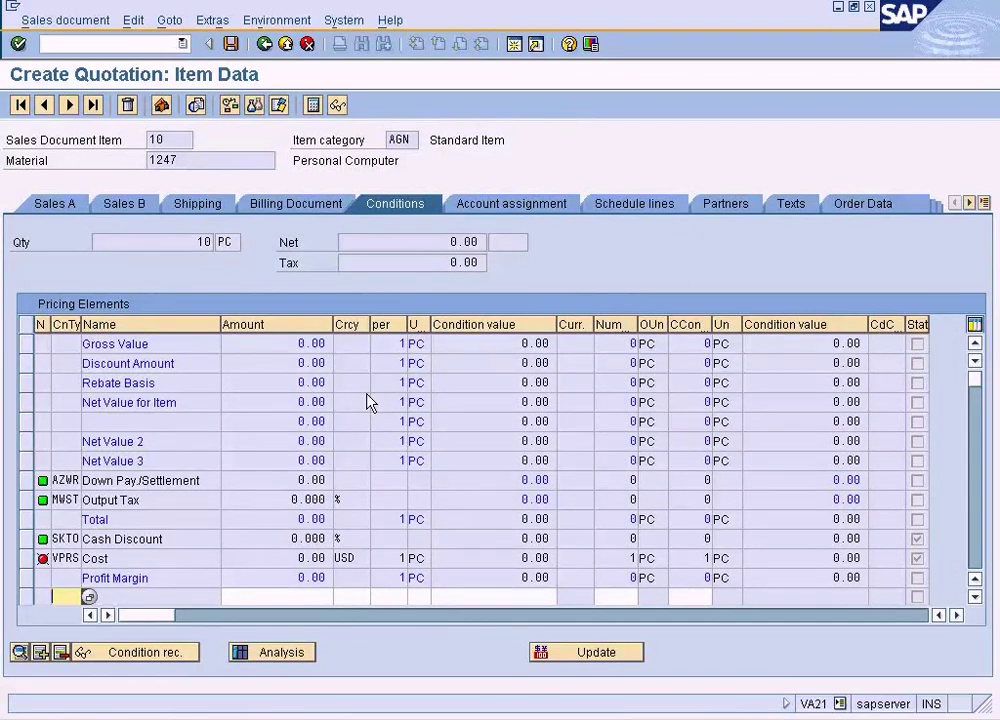
{"action": "left_click", "coordinate": [300, 365]}
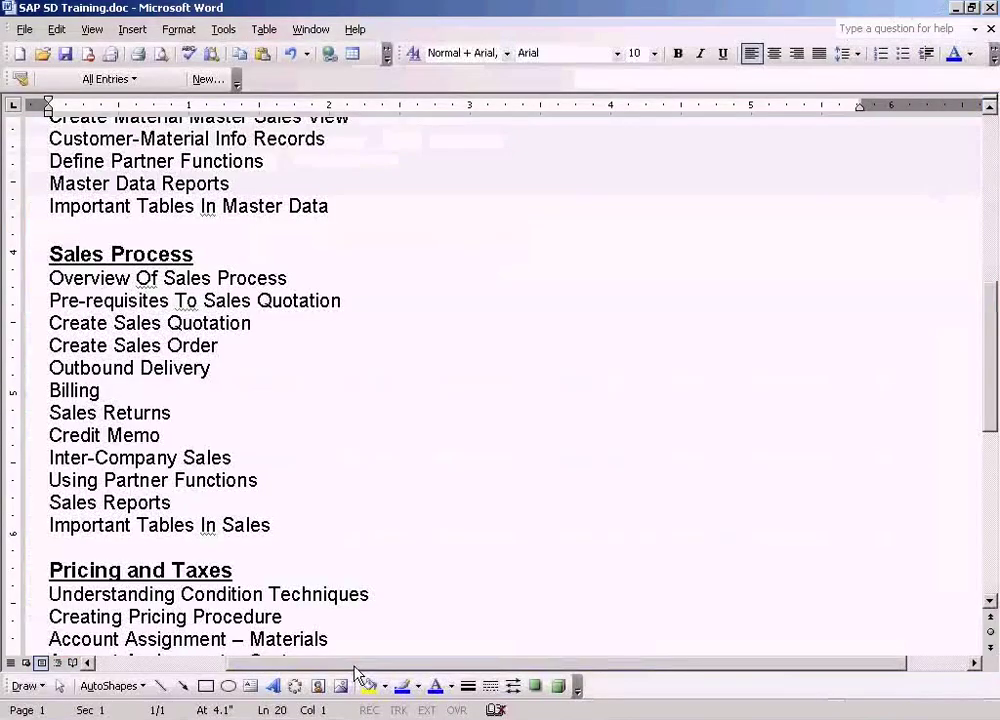
Step: Check the Understanding Condition Techniques and Create Sales Quotation topics in the SAP SD Training Word document, returning to the quotation's item data in SAP
{"action": "key", "text": "alt+Tab"}
{"action": "left_click", "coordinate": [384, 533]}
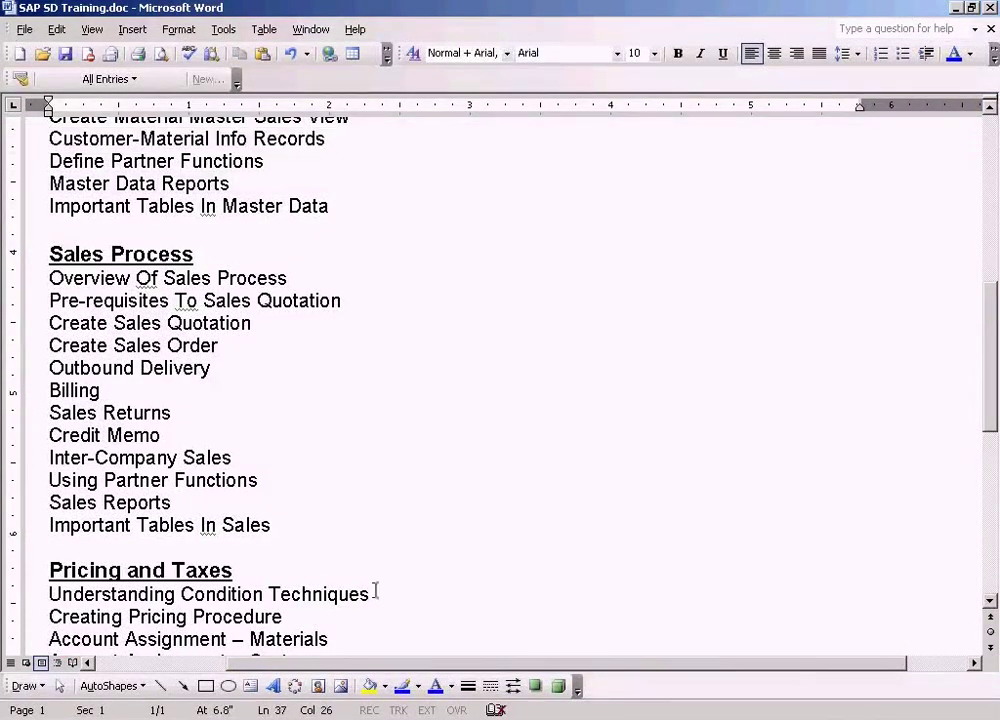
{"action": "left_click_drag", "start_coordinate": [375, 592], "coordinate": [135, 585]}
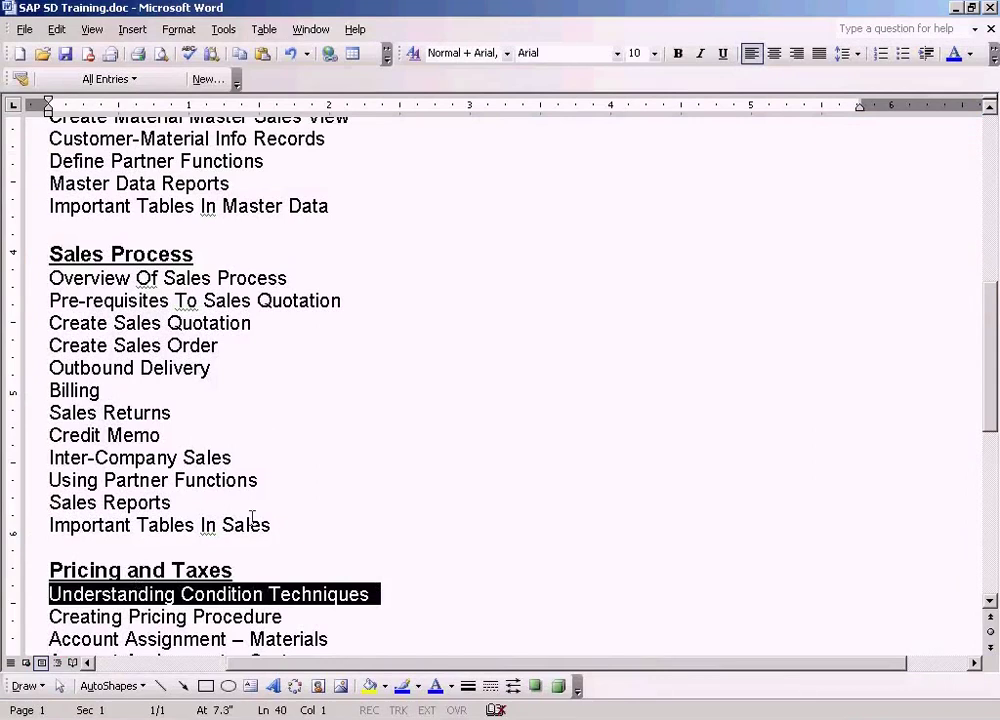
{"action": "left_click", "coordinate": [248, 328]}
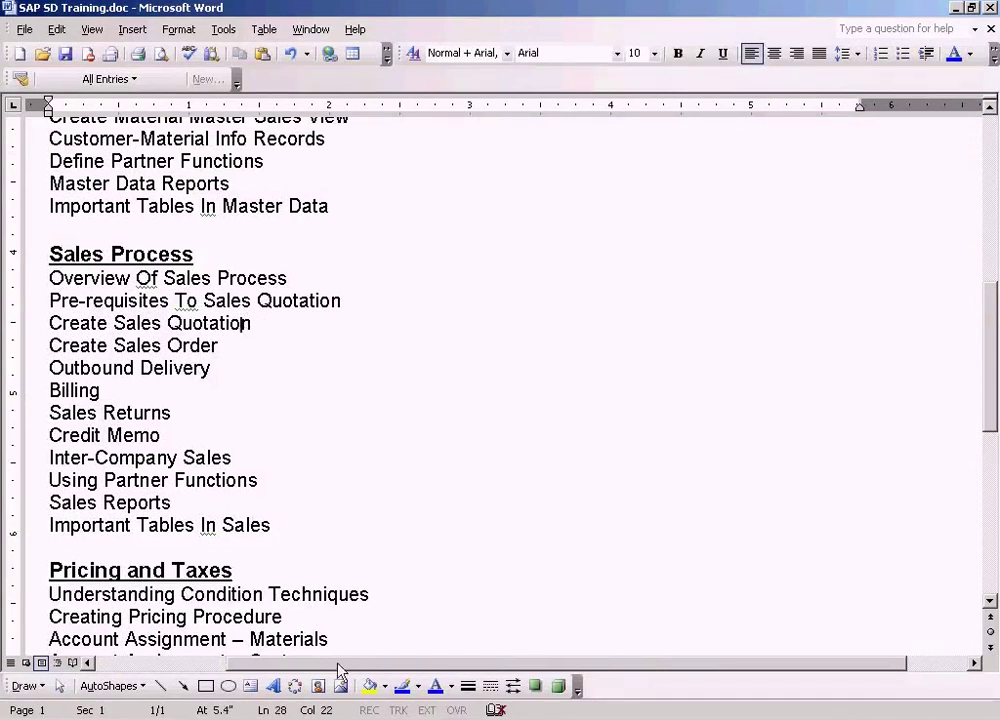
{"action": "left_click", "coordinate": [410, 719]}
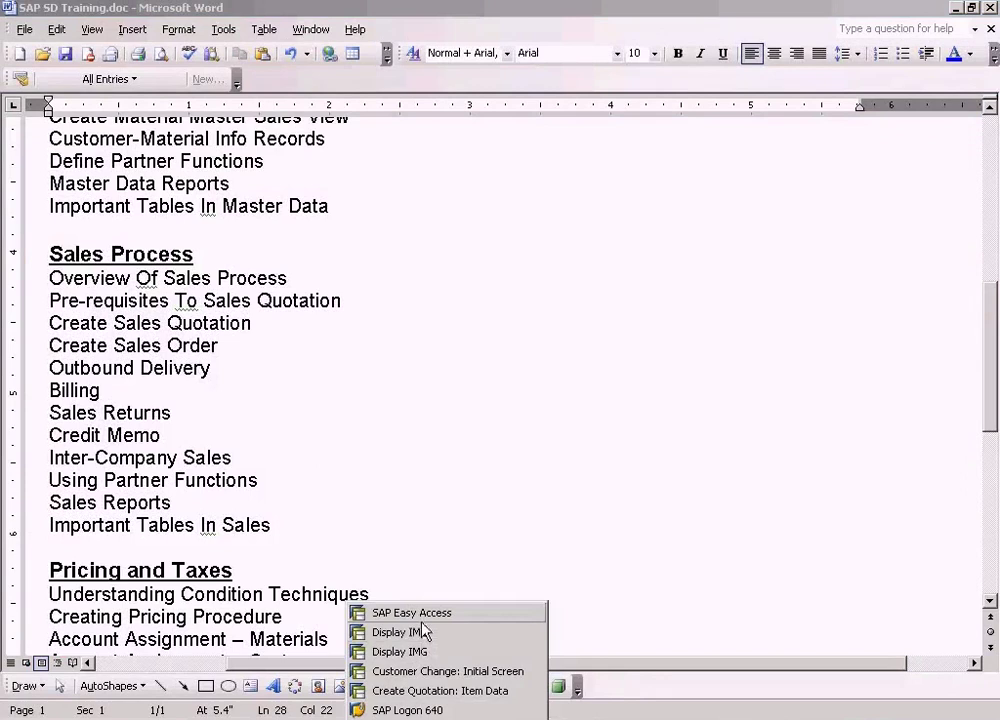
{"action": "left_click", "coordinate": [425, 691]}
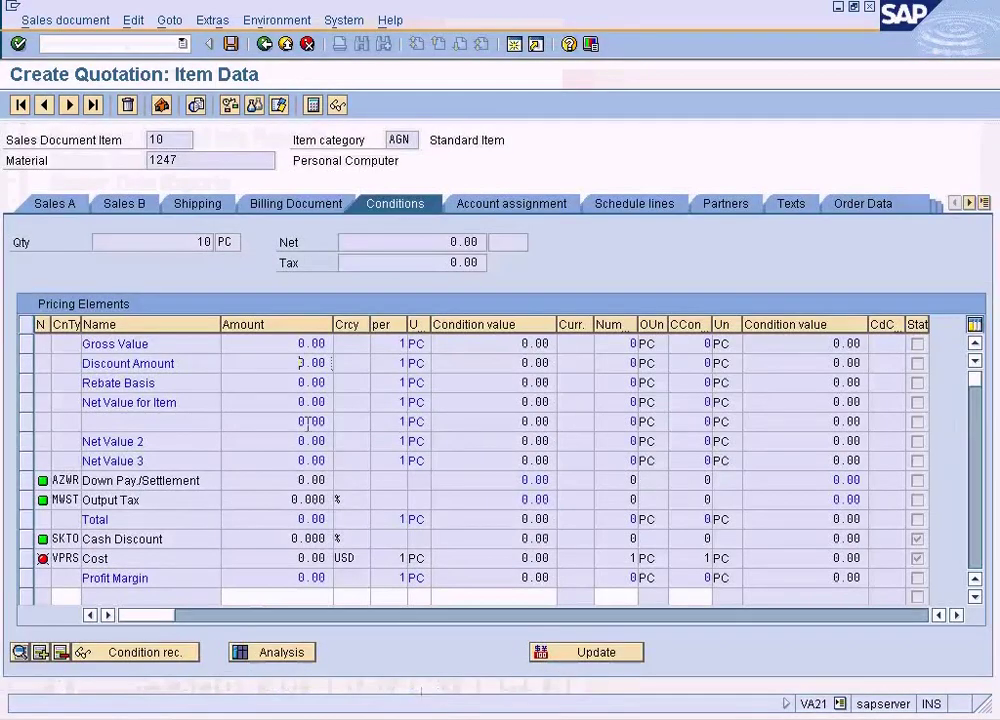